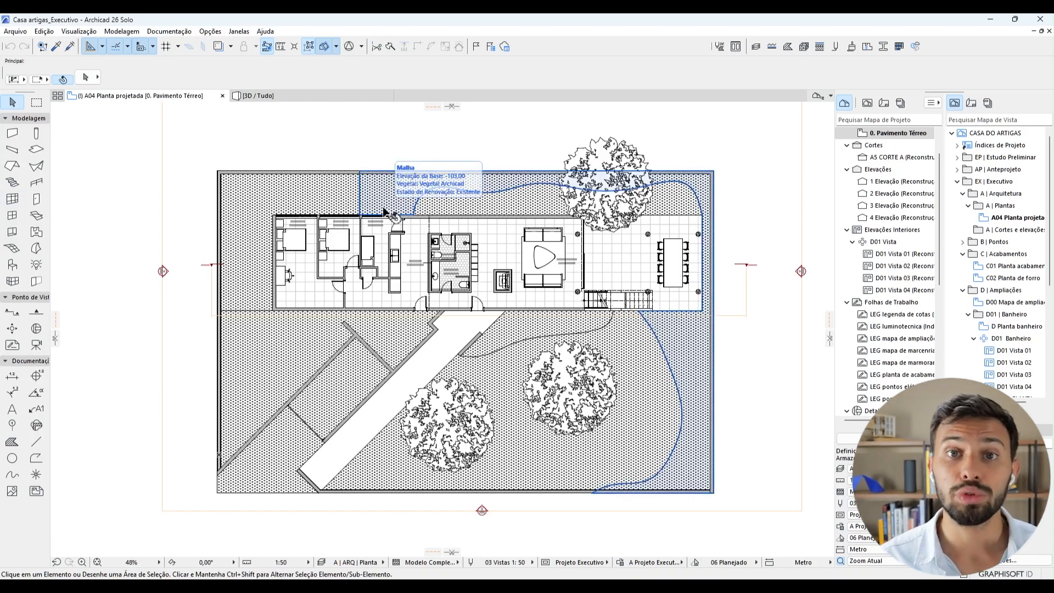
- Define the project north graphically, with its origin beside the plan's upper-right corner and the arrow pointing diagonally down at 315°
{"action": "left_click", "coordinate": [210, 32]}
{"action": "mouse_move", "coordinate": [256, 199]}
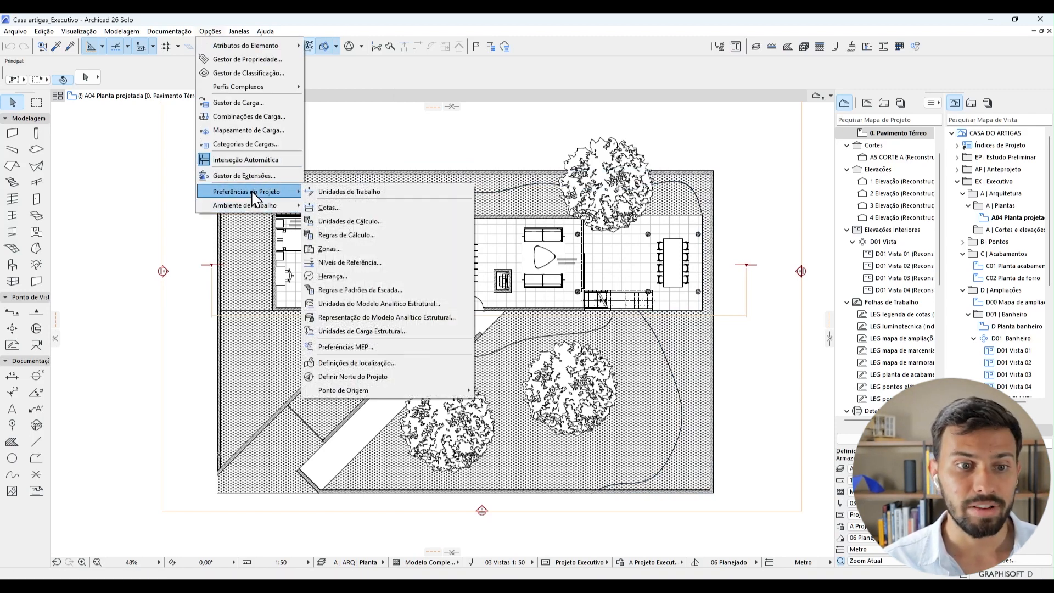
{"action": "left_click", "coordinate": [394, 380]}
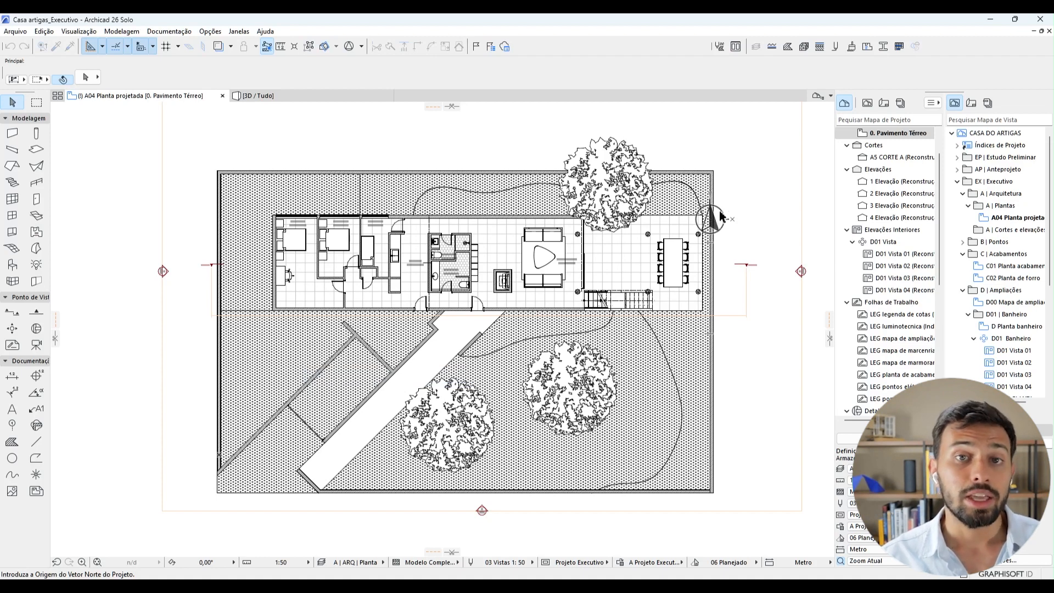
{"action": "left_click", "coordinate": [743, 195]}
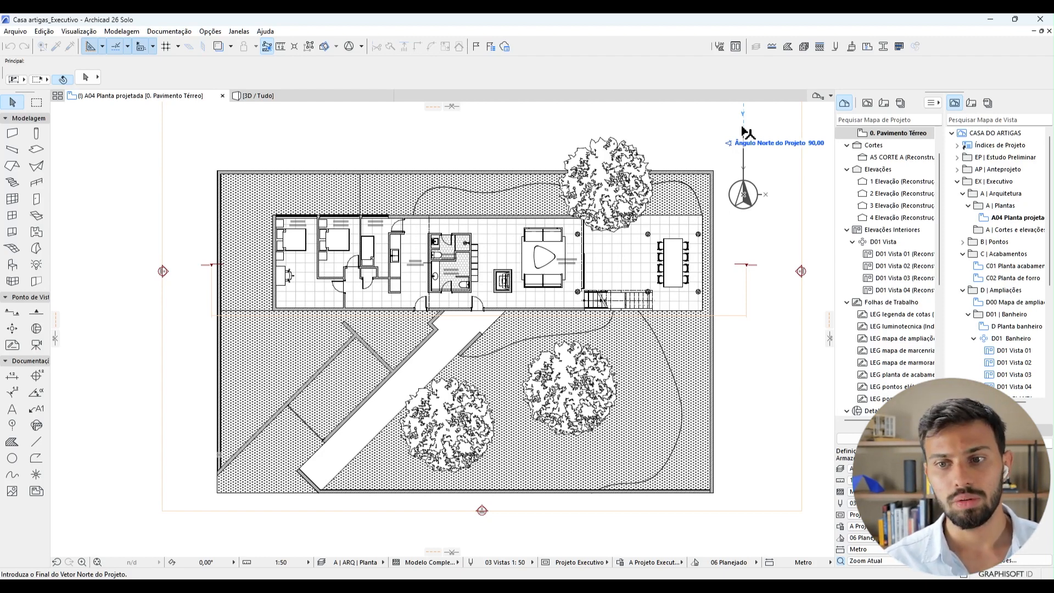
{"action": "left_click", "coordinate": [789, 240]}
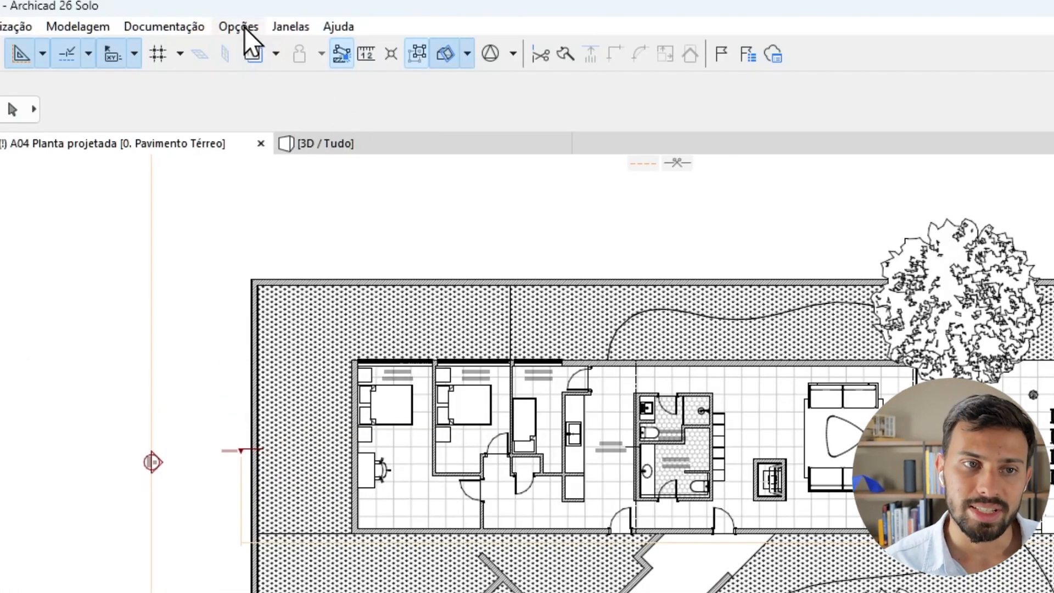
- Open the project's location settings and go through the north angle, latitude, longitude and time zone values
{"action": "left_click", "coordinate": [244, 27]}
{"action": "mouse_move", "coordinate": [333, 311]}
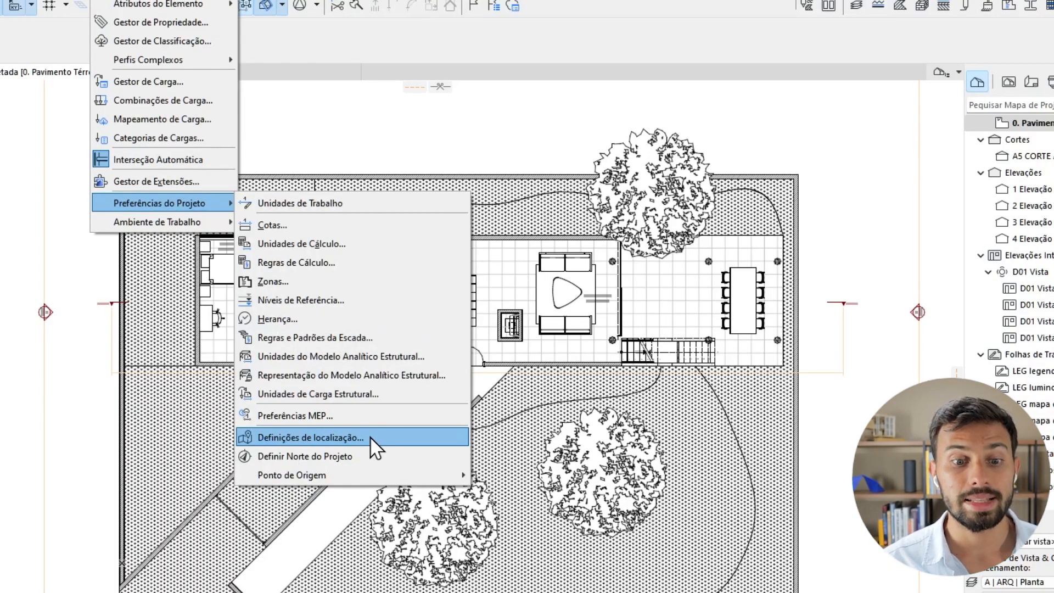
{"action": "left_click", "coordinate": [370, 436]}
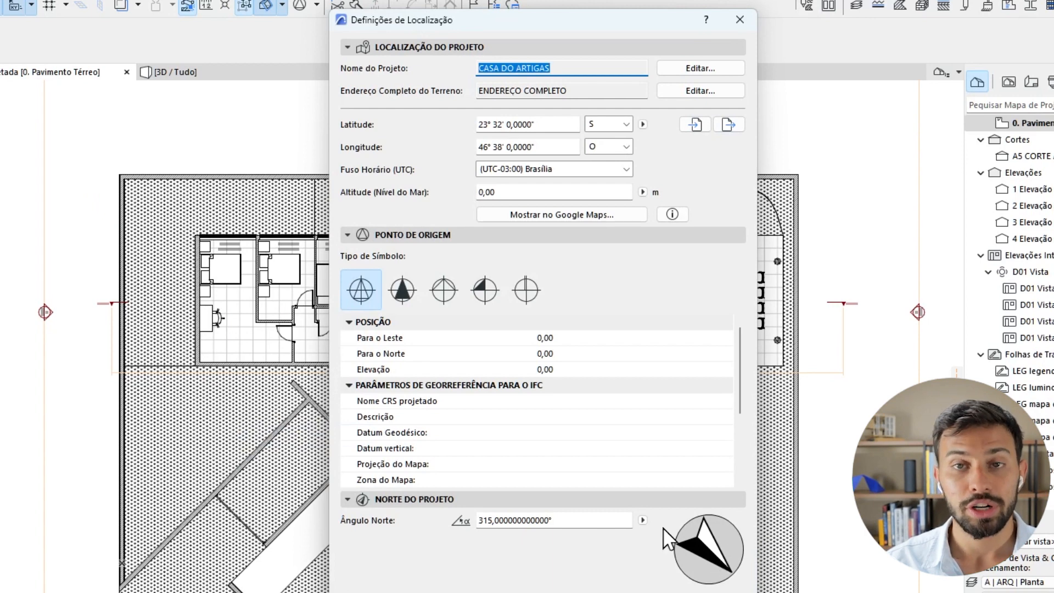
{"action": "left_click", "coordinate": [482, 520]}
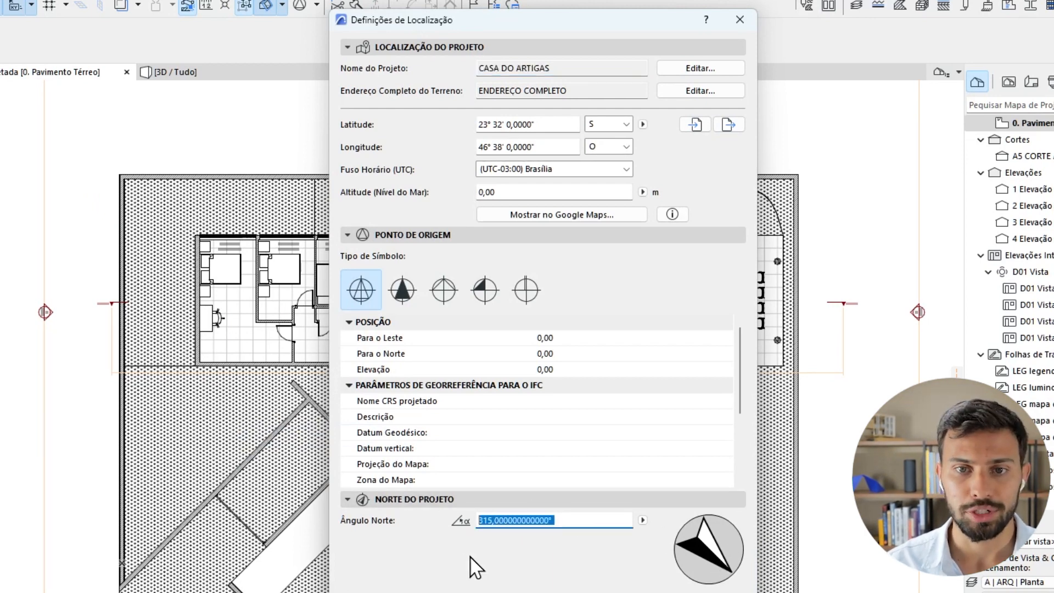
{"action": "left_click", "coordinate": [541, 125]}
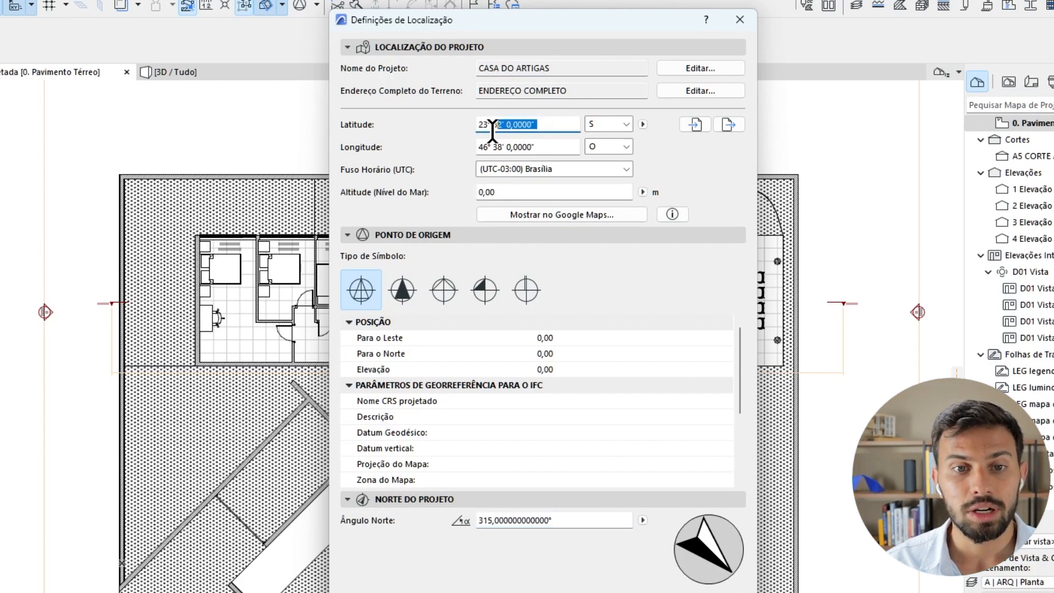
{"action": "left_click", "coordinate": [548, 148]}
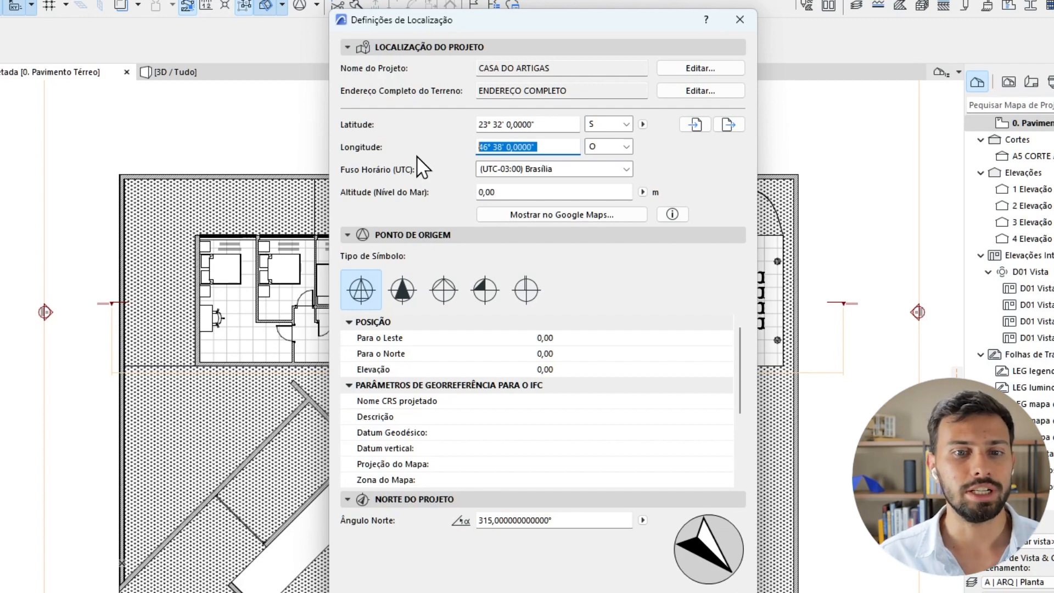
{"action": "left_click", "coordinate": [495, 167]}
{"action": "left_click", "coordinate": [495, 166]}
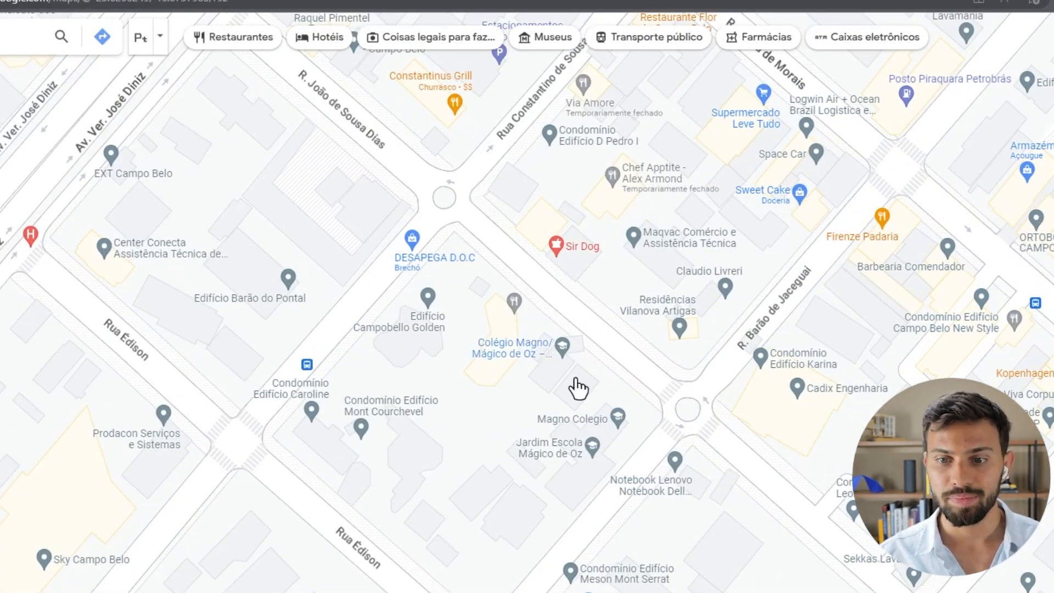
- In Google Maps, mark the house's site beside Residências Vilanova Artigas and copy the point's coordinates
{"action": "left_click_drag", "start_coordinate": [698, 411], "coordinate": [670, 396]}
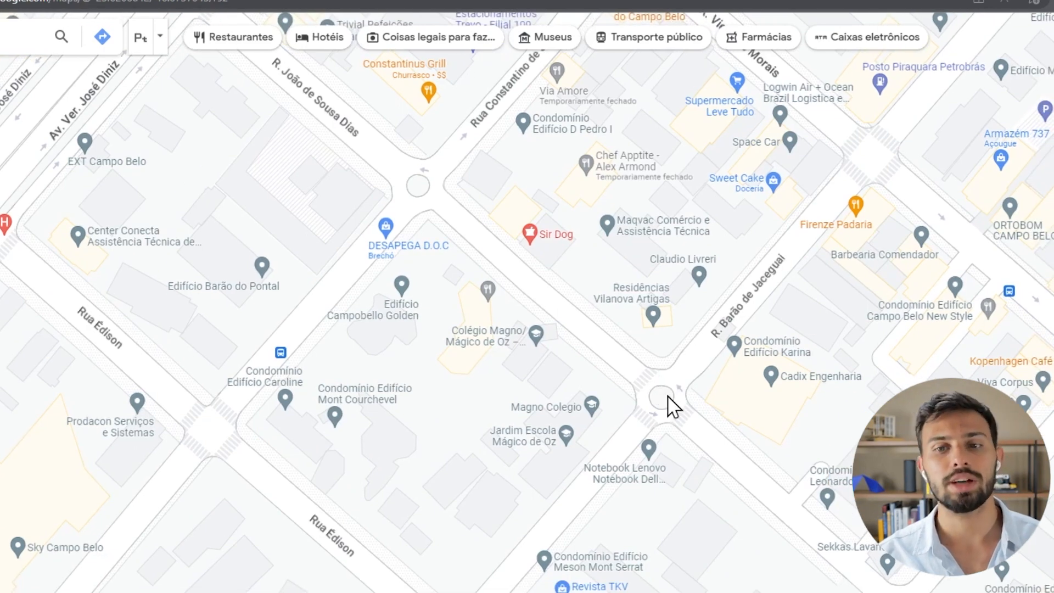
{"action": "left_click", "coordinate": [673, 320]}
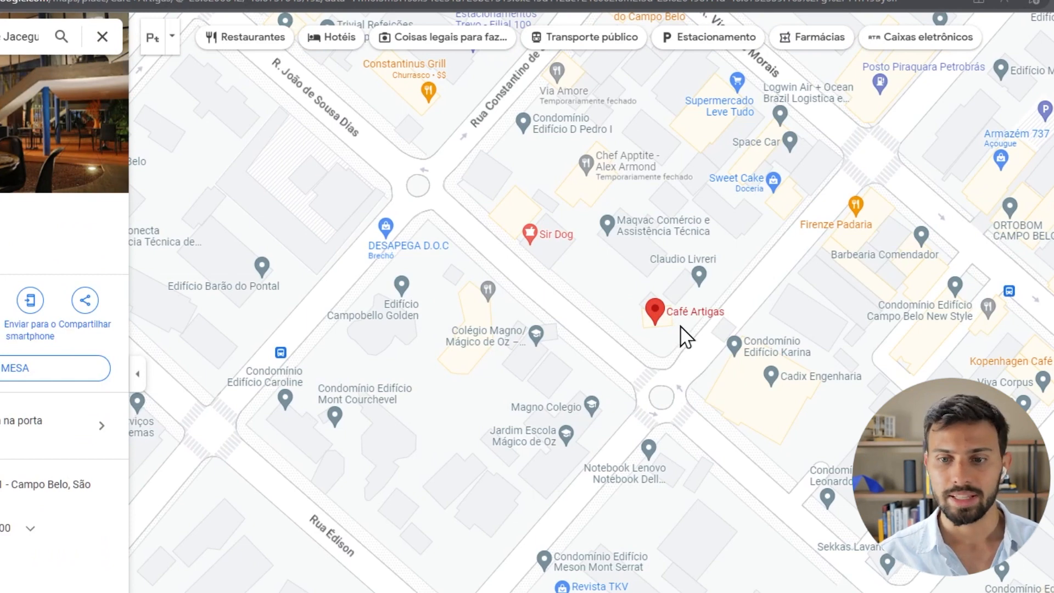
{"action": "left_click", "coordinate": [682, 335]}
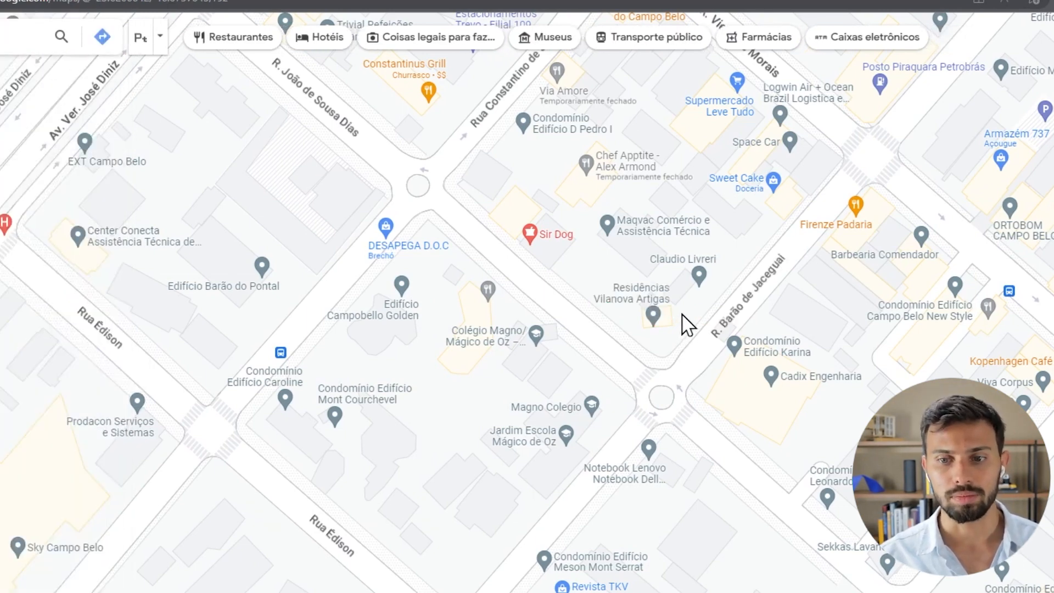
{"action": "left_click", "coordinate": [685, 316]}
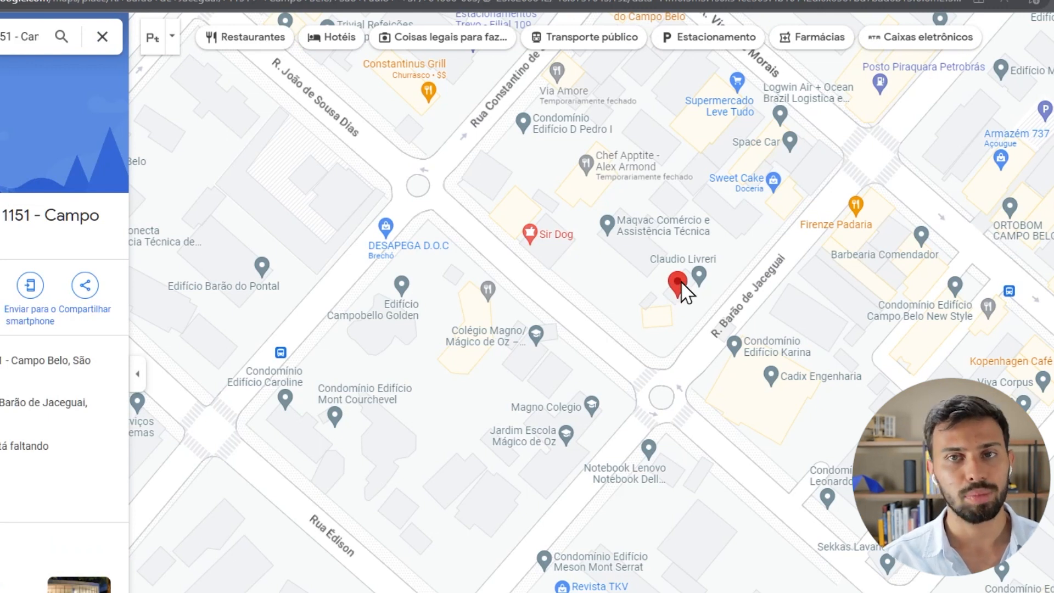
{"action": "right_click", "coordinate": [679, 283]}
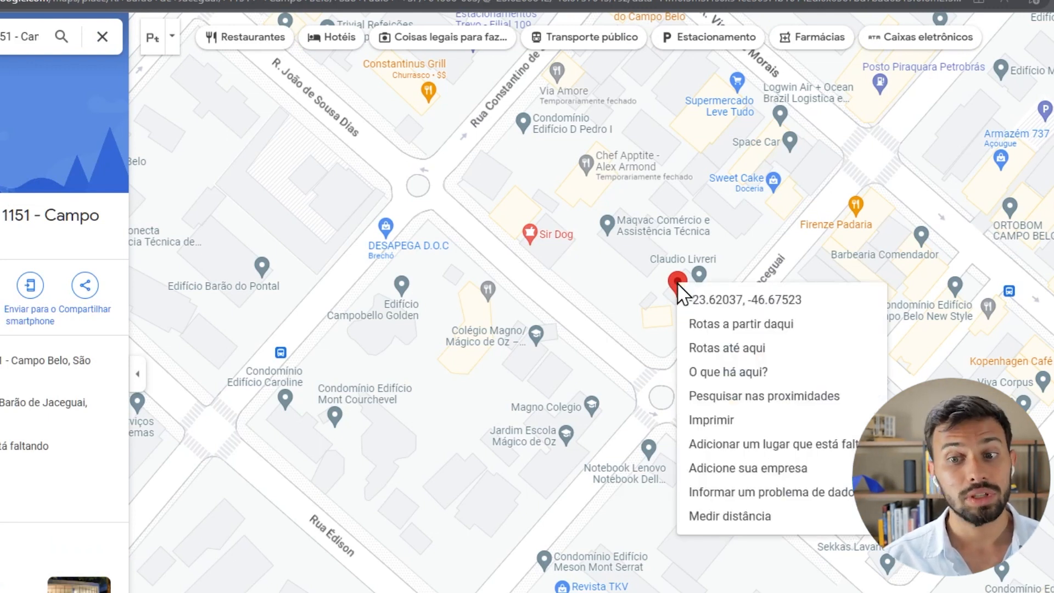
{"action": "left_click", "coordinate": [744, 304]}
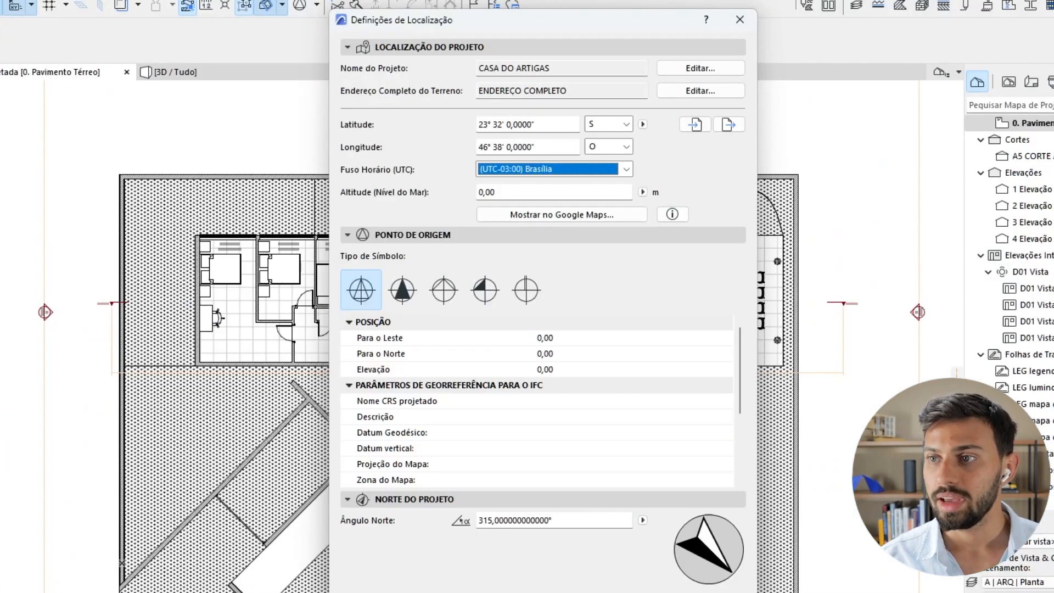
- Try the whole coordinate pair as the project latitude, and copy only the latitude -23.62036565207679 from the pair in Notepad
{"action": "left_click_drag", "start_coordinate": [546, 124], "coordinate": [471, 123]}
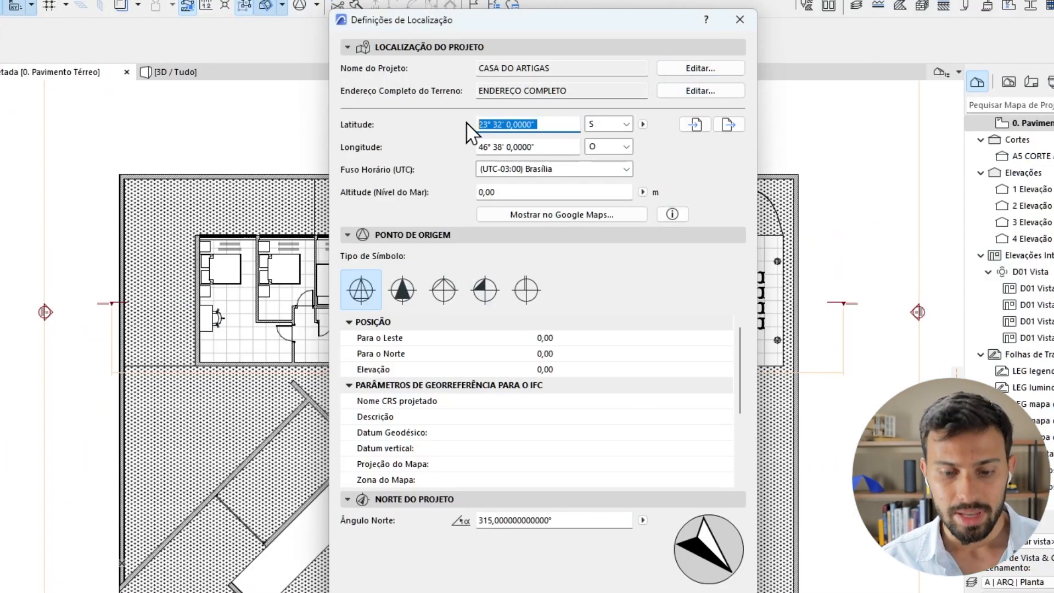
{"action": "key", "text": "ctrl+v"}
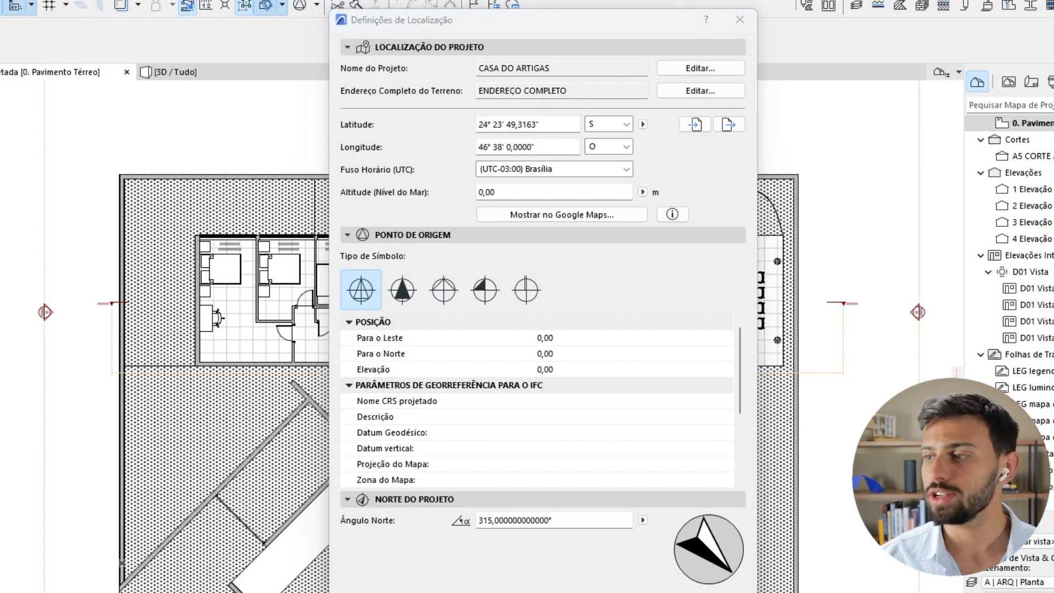
{"action": "left_click_drag", "start_coordinate": [1053, 204], "coordinate": [487, 12]}
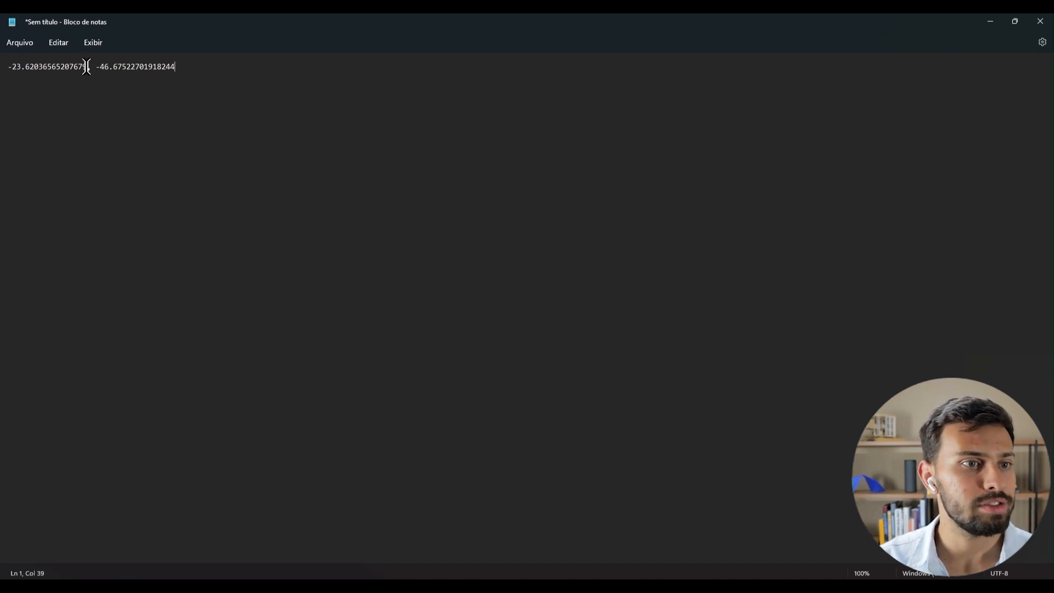
{"action": "left_click_drag", "start_coordinate": [88, 67], "coordinate": [3, 66]}
{"action": "key", "text": "ctrl+c"}
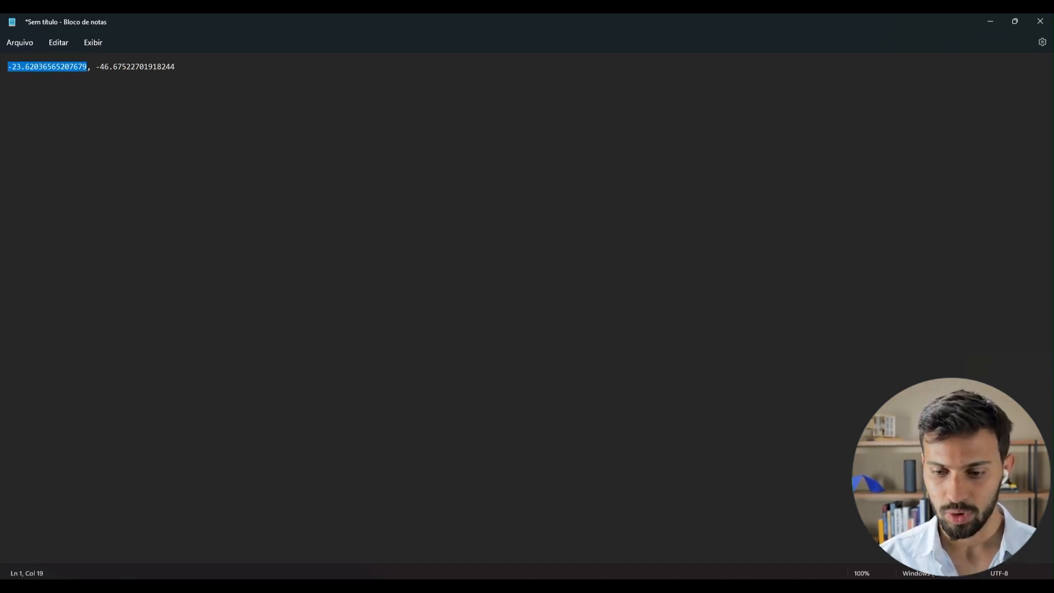
- Back in Archicad, set the project's latitude to -23.62036565207679 with the hemisphere as Sul
{"action": "left_click", "coordinate": [623, 567]}
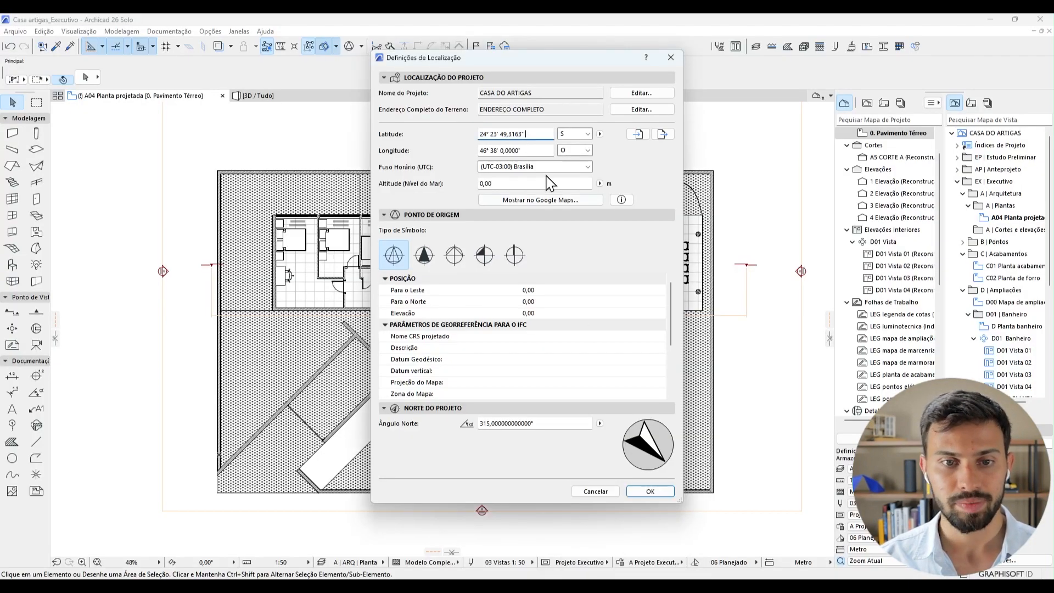
{"action": "left_click_drag", "start_coordinate": [532, 132], "coordinate": [399, 132]}
{"action": "key", "text": "ctrl+v"}
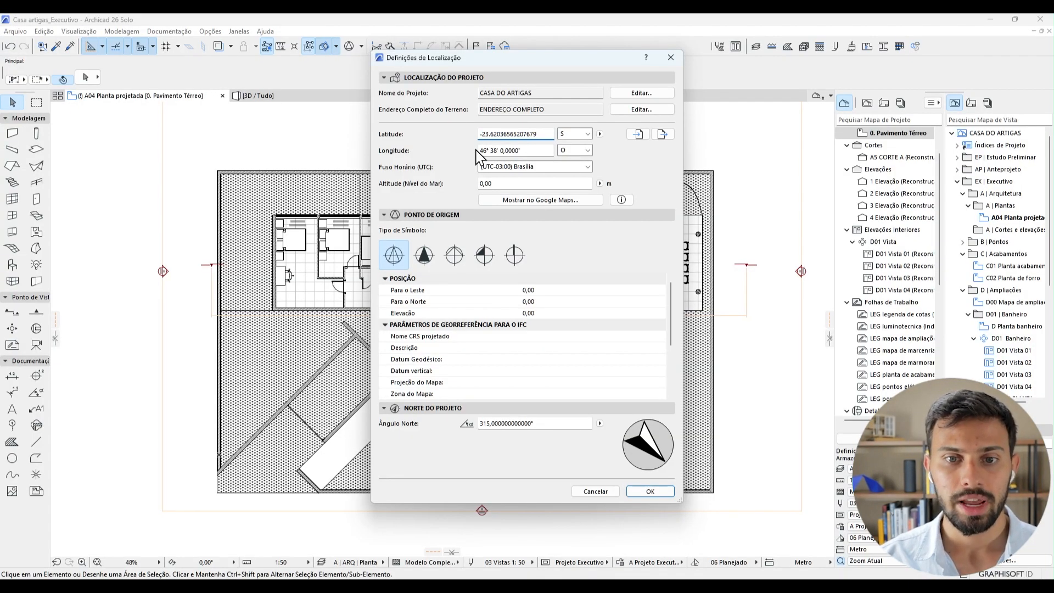
{"action": "left_click", "coordinate": [526, 150]}
{"action": "left_click", "coordinate": [577, 138]}
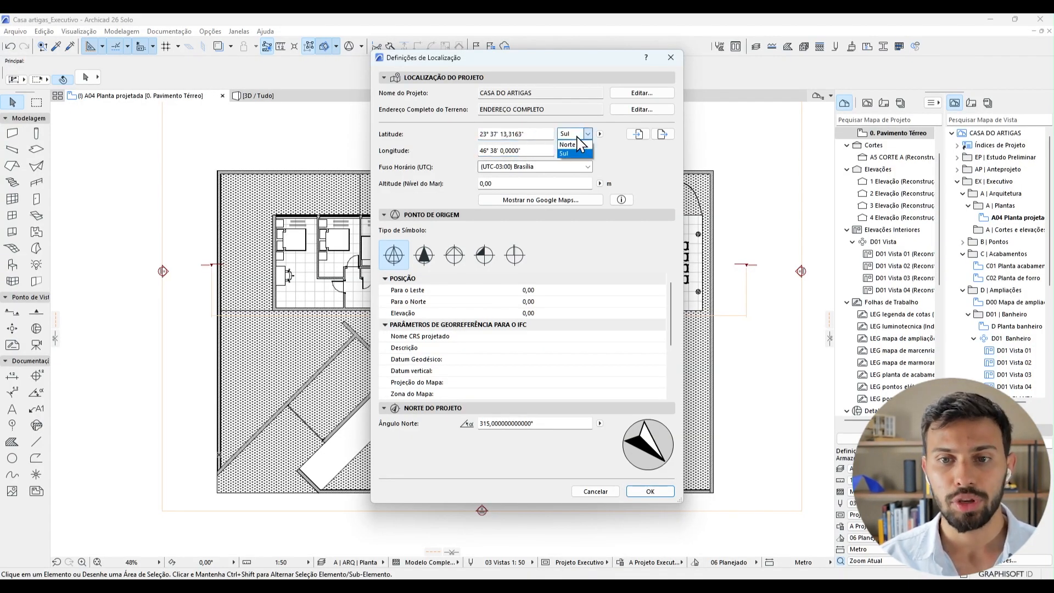
{"action": "left_click", "coordinate": [576, 155]}
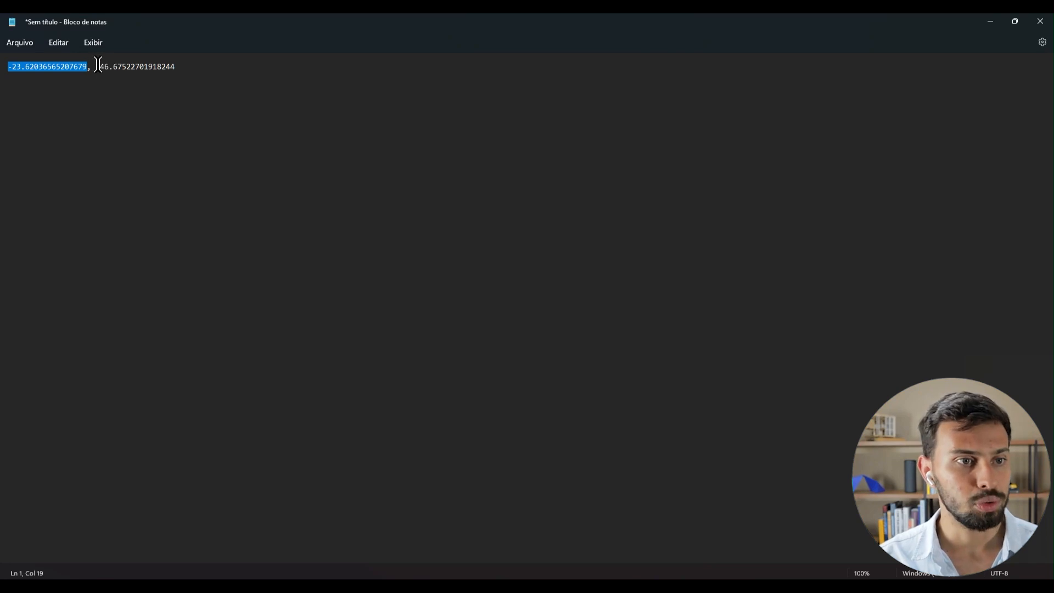
- Set the project's longitude to -46.67522701918244 from the Notepad coordinates, with the direction as Oeste, and accept the location settings
{"action": "left_click_drag", "start_coordinate": [95, 66], "coordinate": [214, 64]}
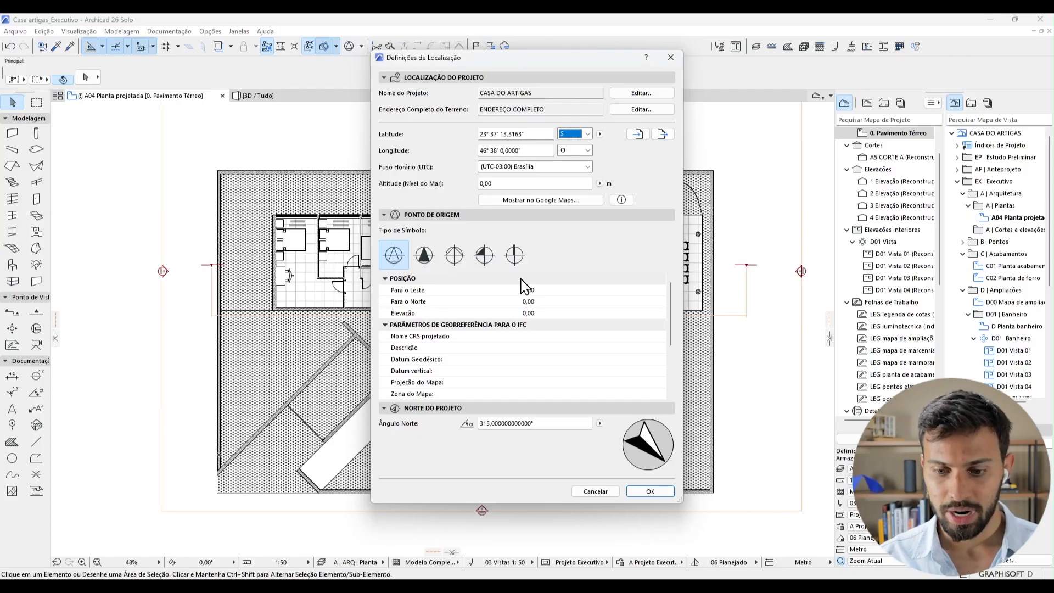
{"action": "left_click", "coordinate": [516, 150]}
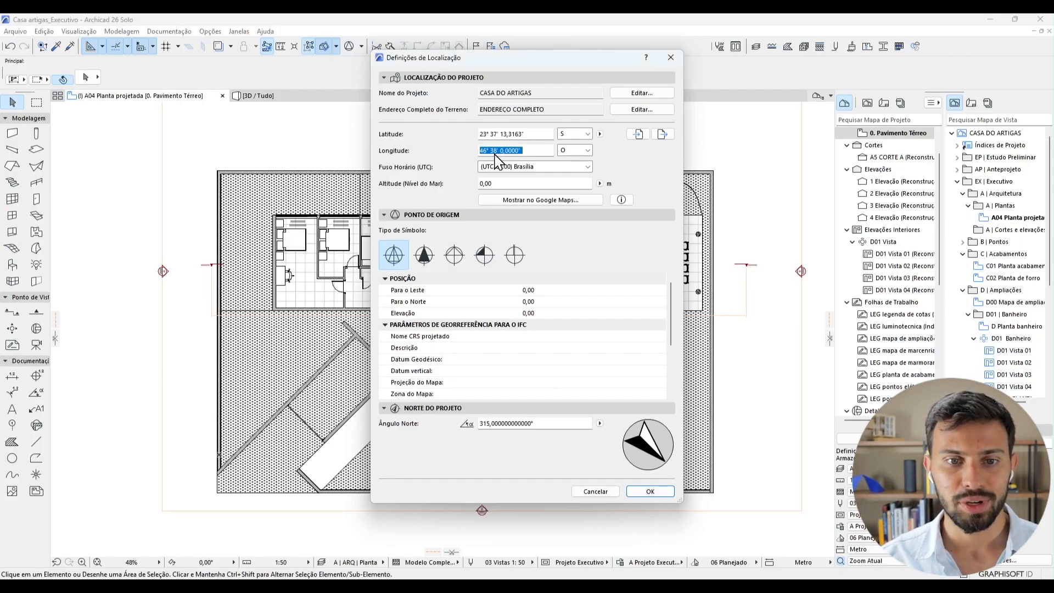
{"action": "type", "text": "-46.67522701918244"}
{"action": "key", "text": "Tab"}
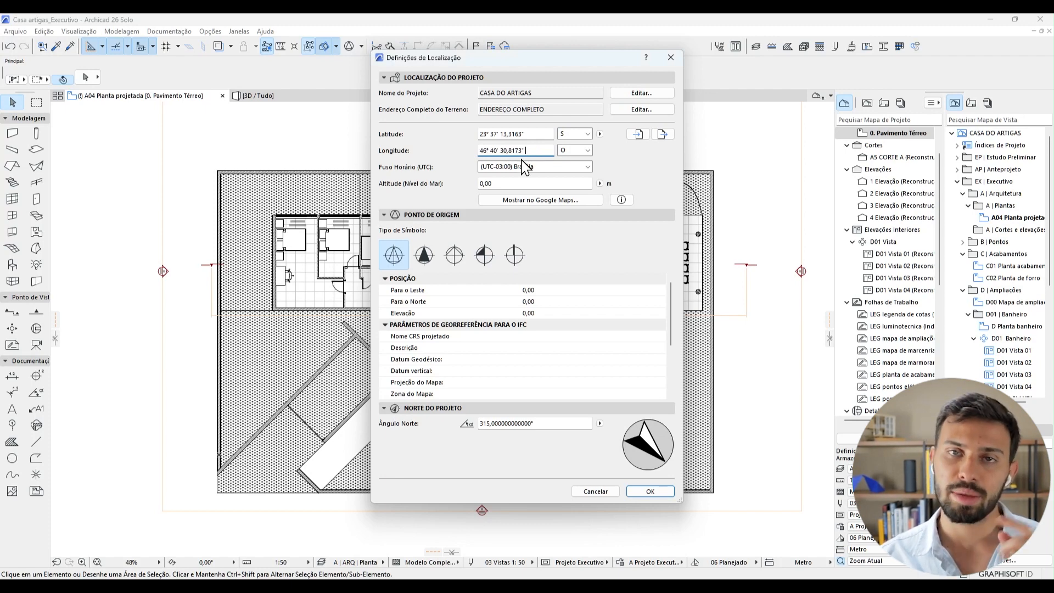
{"action": "left_click", "coordinate": [586, 151]}
{"action": "left_click", "coordinate": [583, 159]}
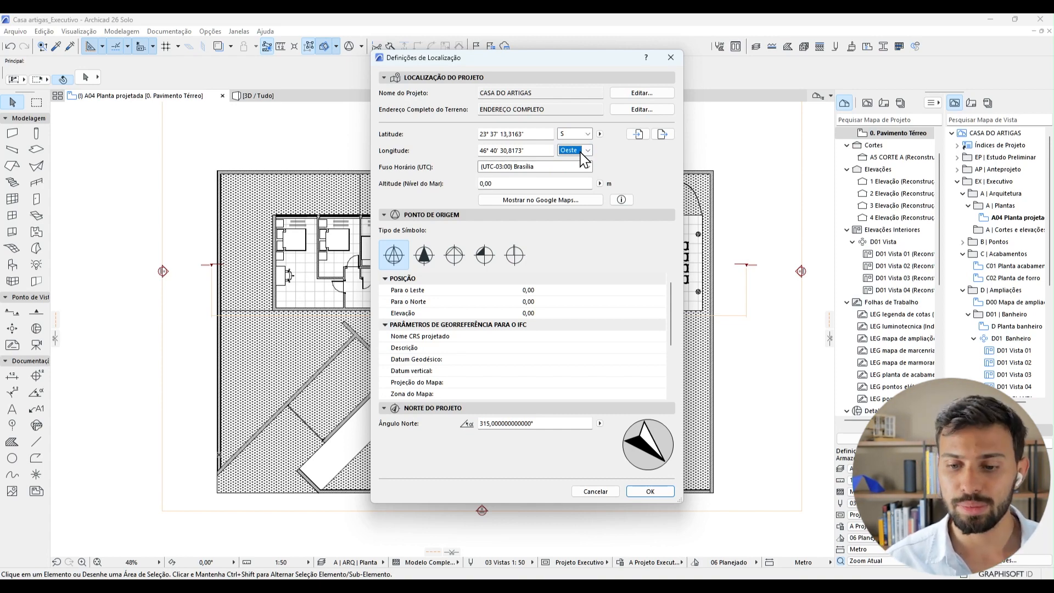
{"action": "left_click", "coordinate": [641, 490]}
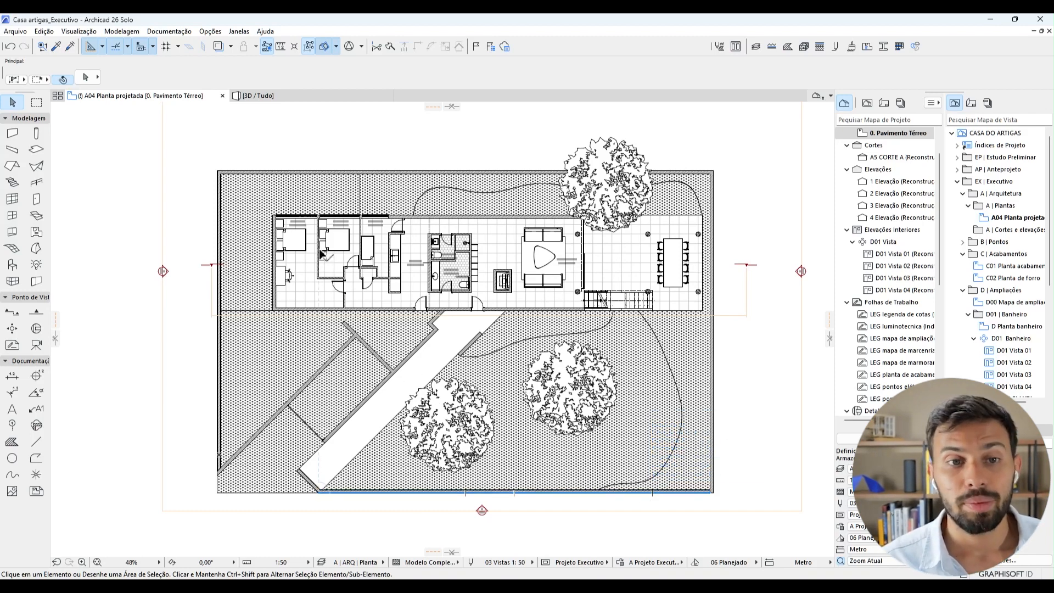
- Show the model in 3D and cut it with a horizontal cutting plane at a Z coordinate of 150
{"action": "left_click", "coordinate": [299, 98]}
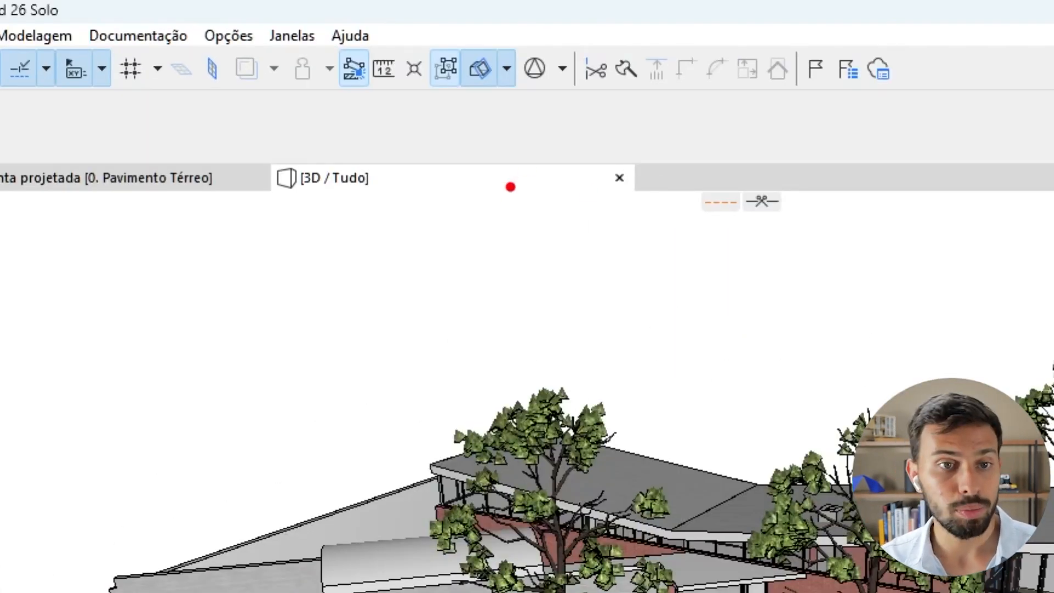
{"action": "left_click", "coordinate": [486, 69]}
{"action": "left_click", "coordinate": [486, 77]}
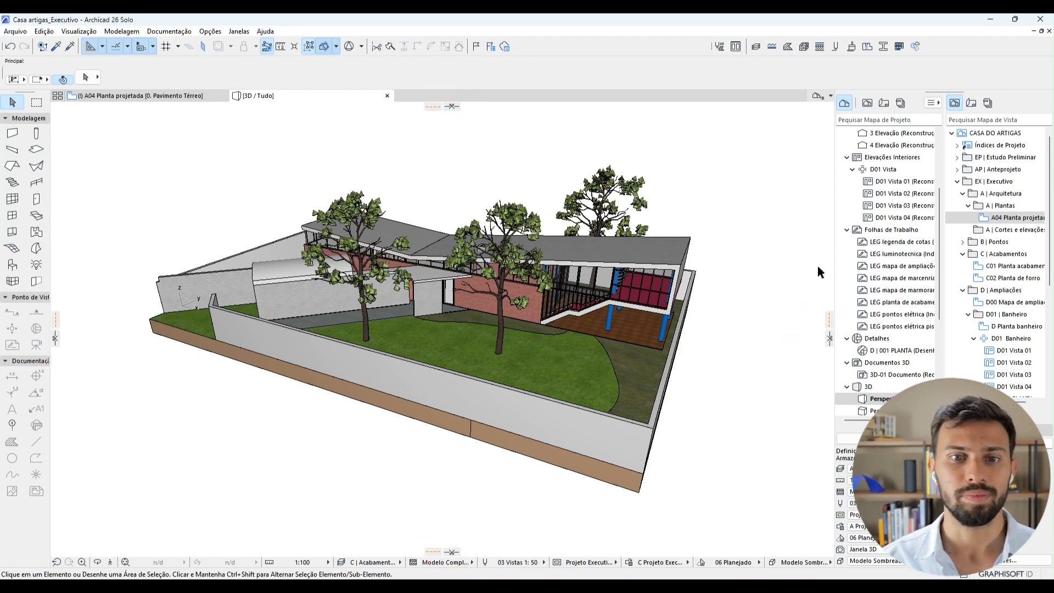
{"action": "left_click_drag", "start_coordinate": [451, 106], "coordinate": [447, 300]}
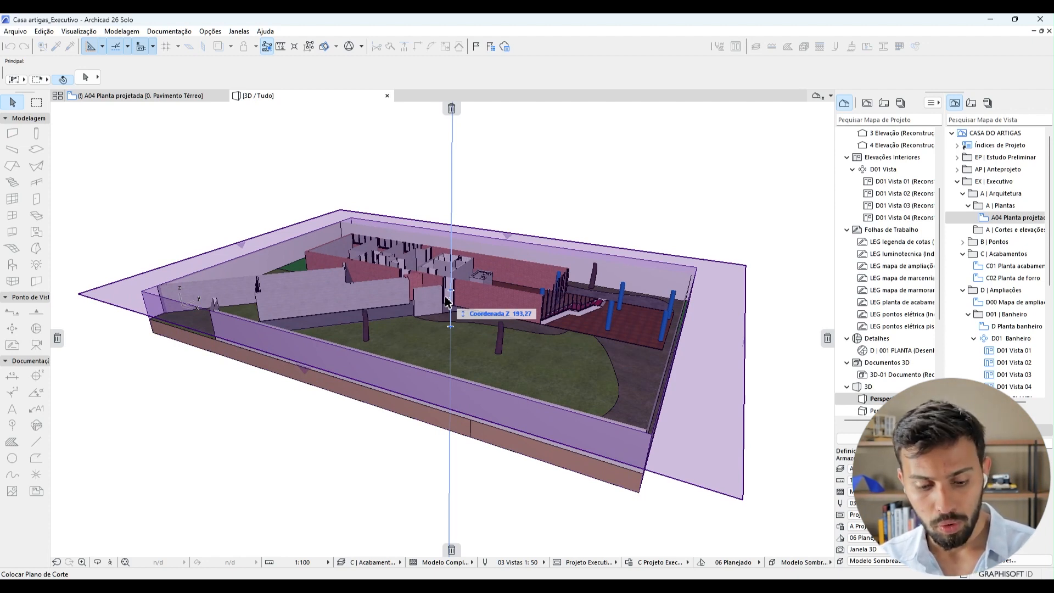
{"action": "type", "text": "150"}
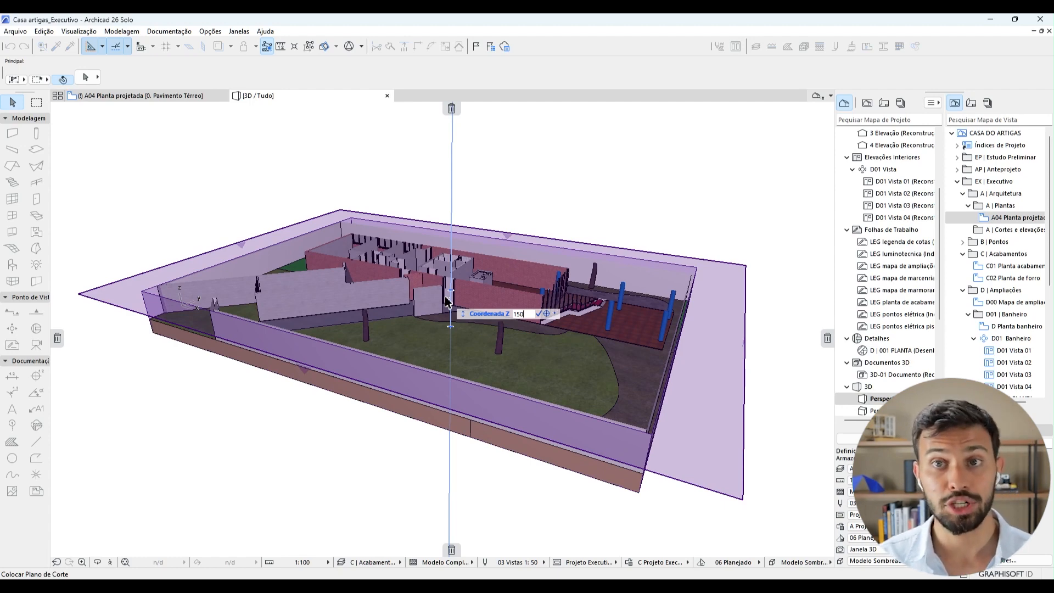
{"action": "key", "text": "Return"}
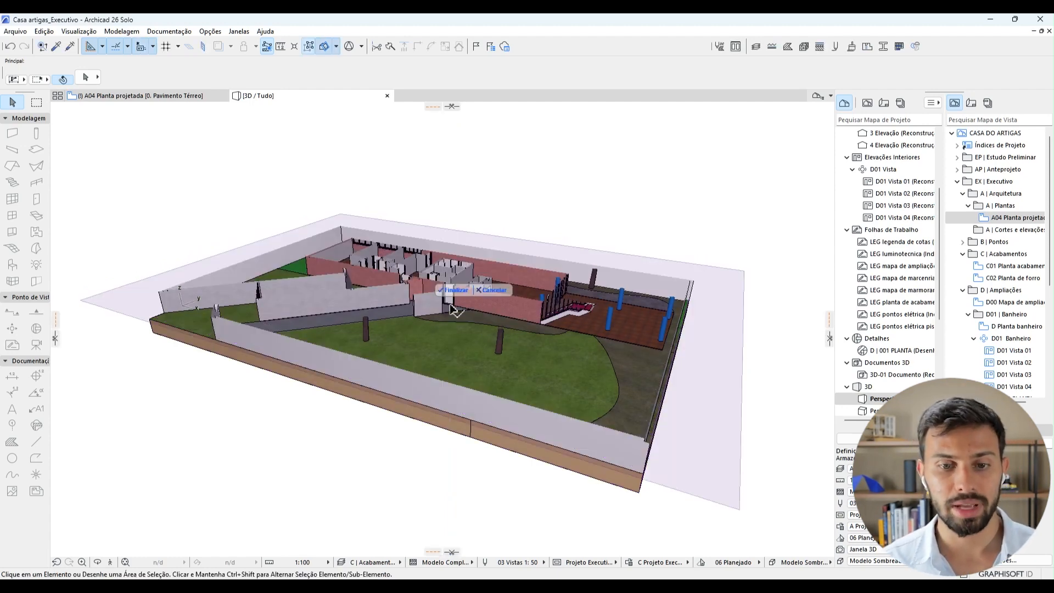
{"action": "left_click", "coordinate": [454, 291]}
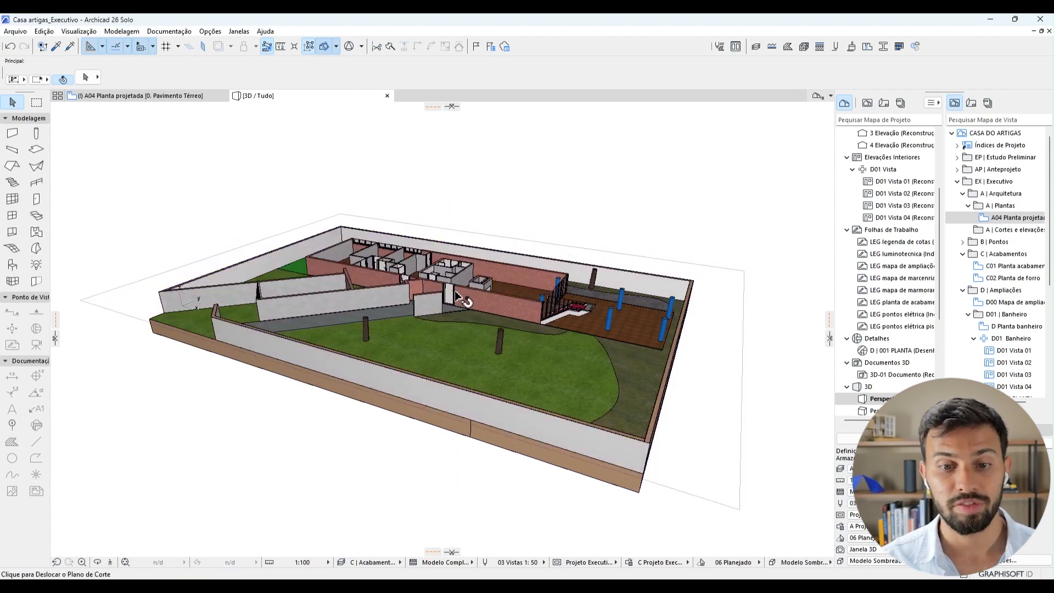
- Inspect the cut model from a higher angle, and toggle the 3D cutaway off and on again to compare it with the whole house
{"action": "left_click_drag", "start_coordinate": [502, 343], "coordinate": [524, 343]}
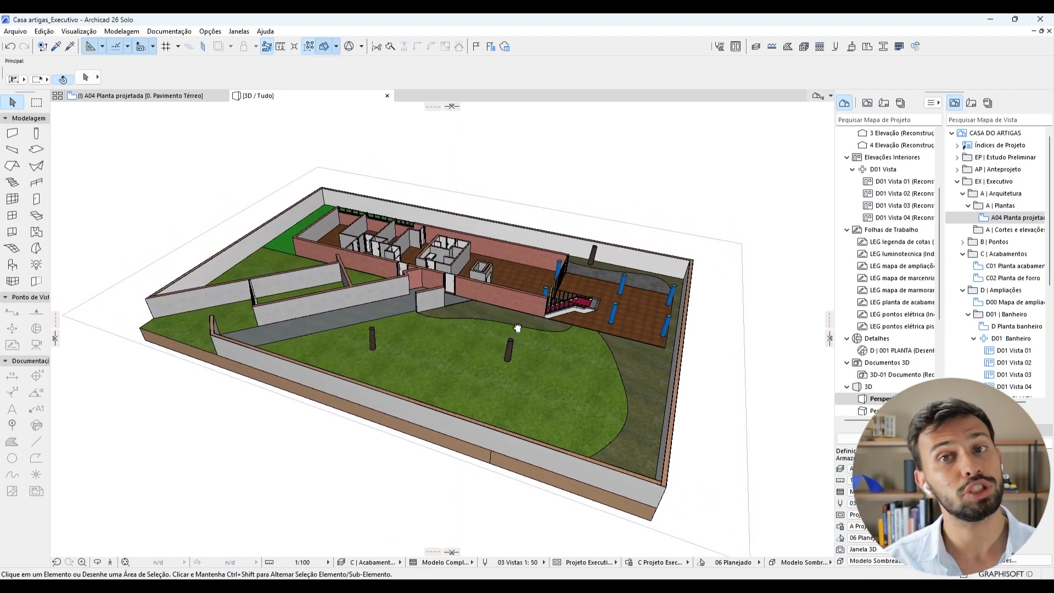
{"action": "left_click", "coordinate": [517, 204]}
{"action": "left_click", "coordinate": [562, 167]}
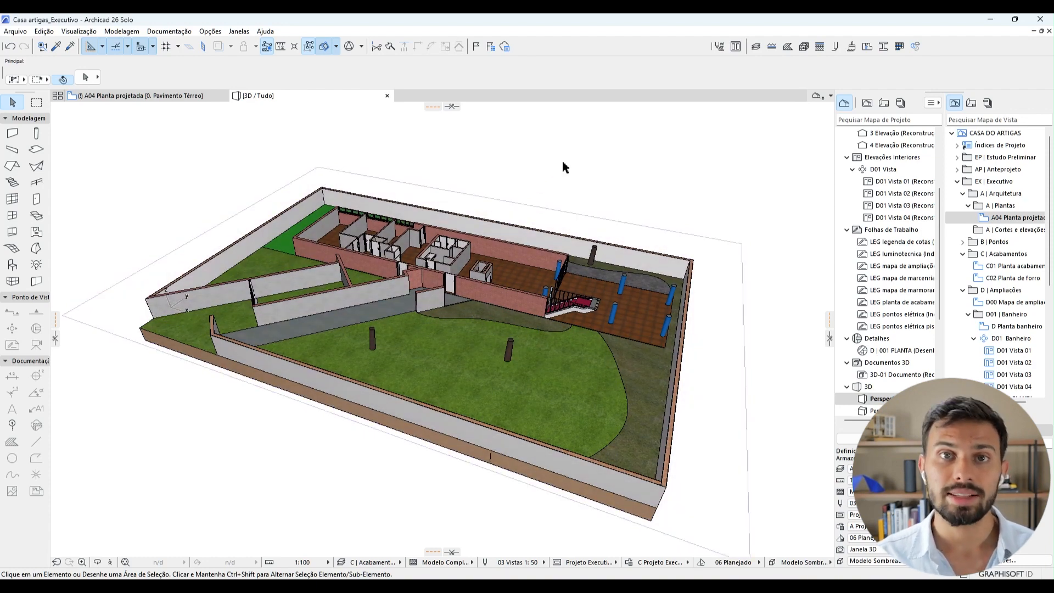
{"action": "left_click", "coordinate": [324, 48]}
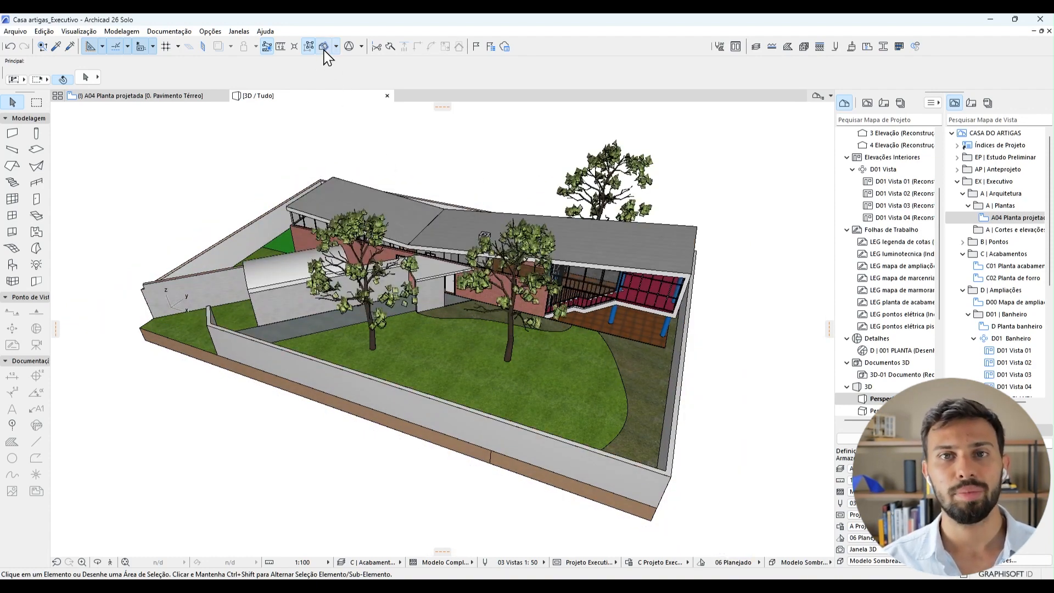
{"action": "left_click", "coordinate": [323, 47]}
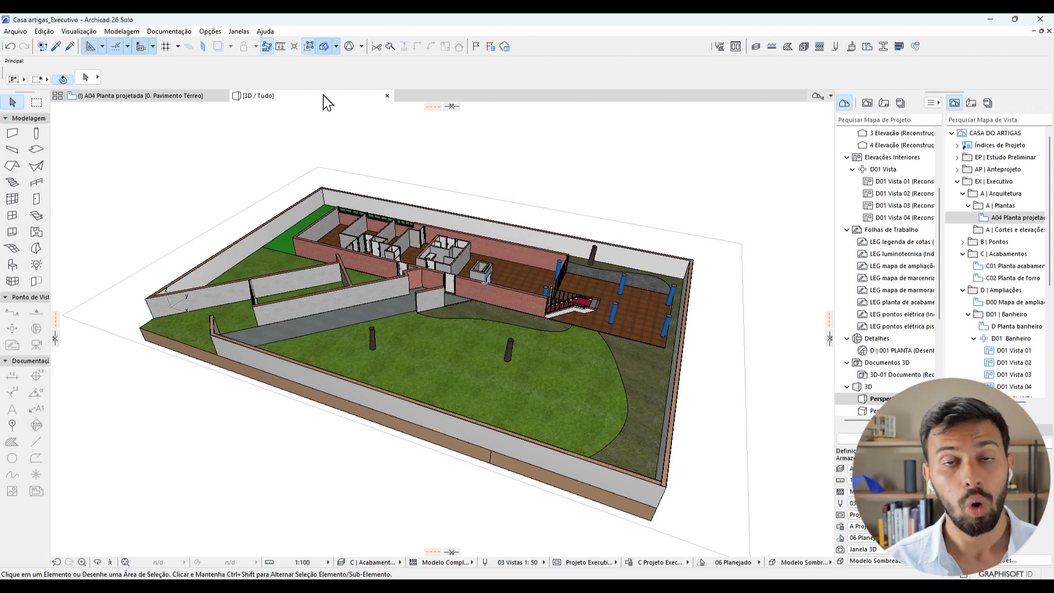
- Change the 3D projection from conic perspective to axonometric with the Planta view, and frame the cut model
{"action": "right_click", "coordinate": [291, 97]}
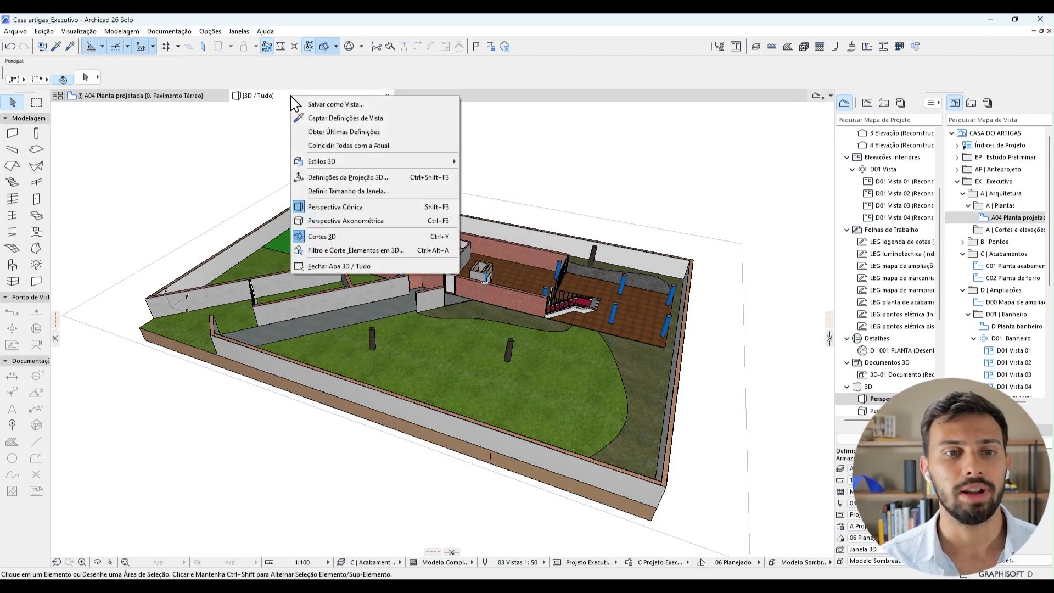
{"action": "left_click", "coordinate": [351, 177]}
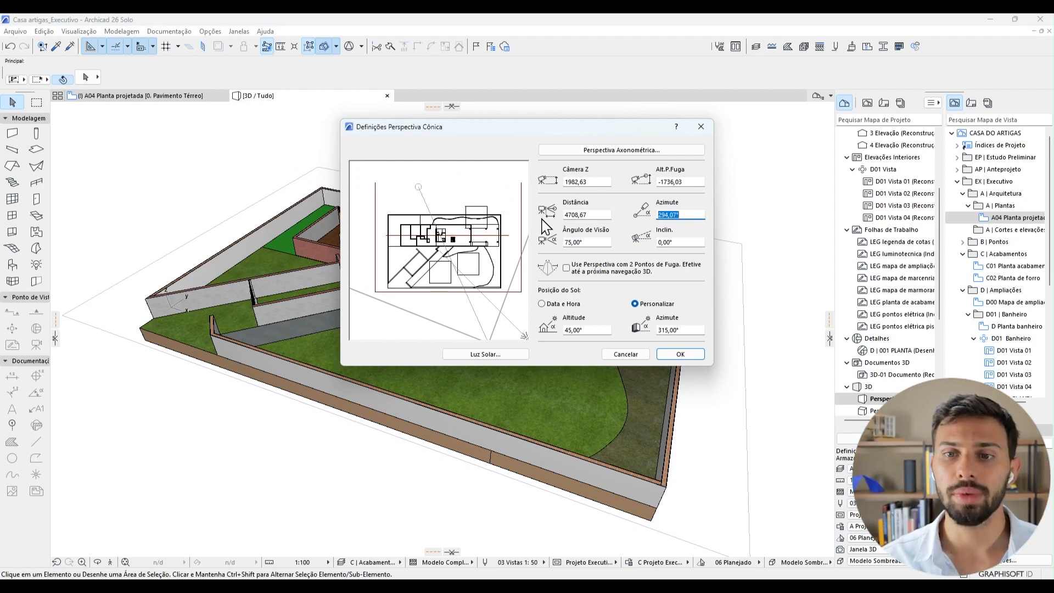
{"action": "left_click", "coordinate": [626, 150]}
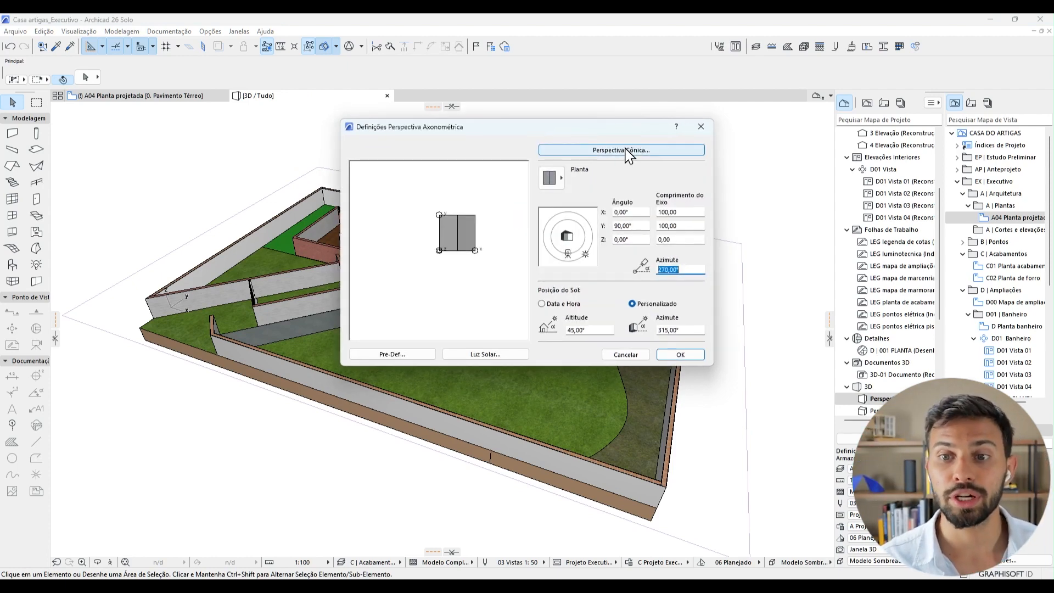
{"action": "left_click", "coordinate": [551, 178]}
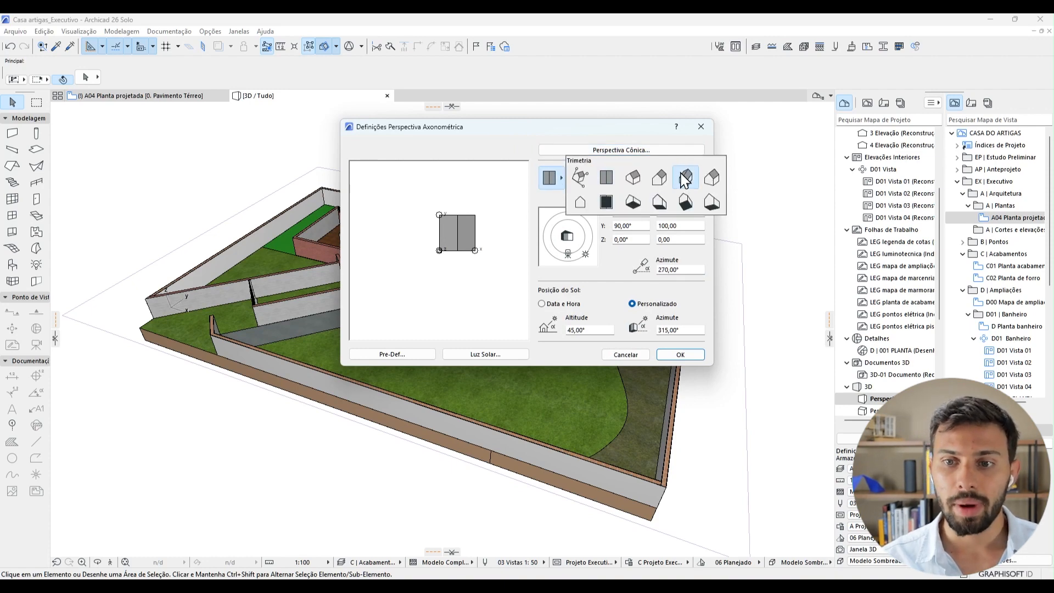
{"action": "left_click", "coordinate": [611, 177]}
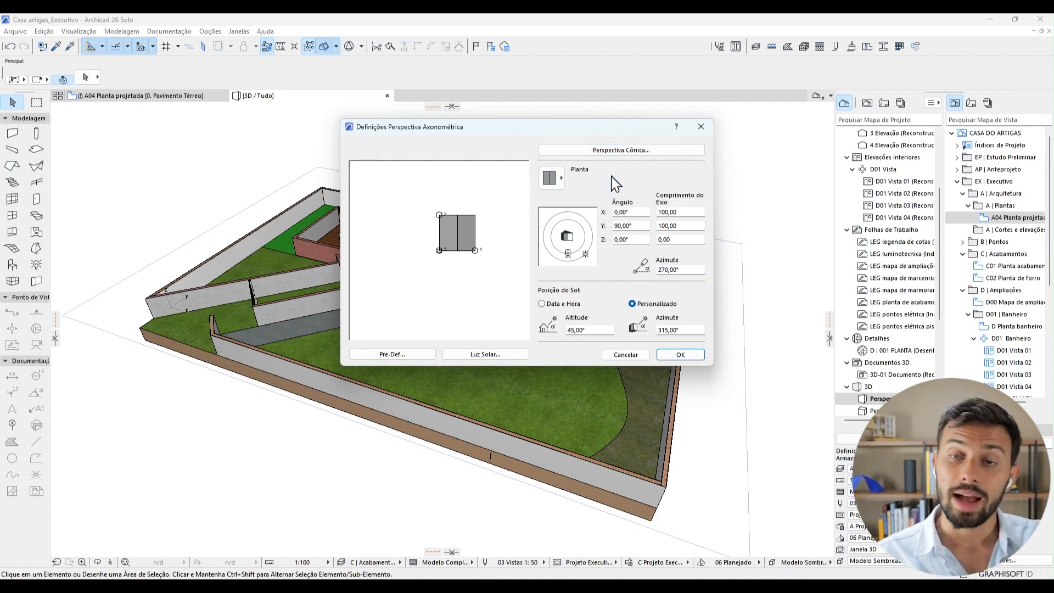
{"action": "left_click", "coordinate": [681, 355]}
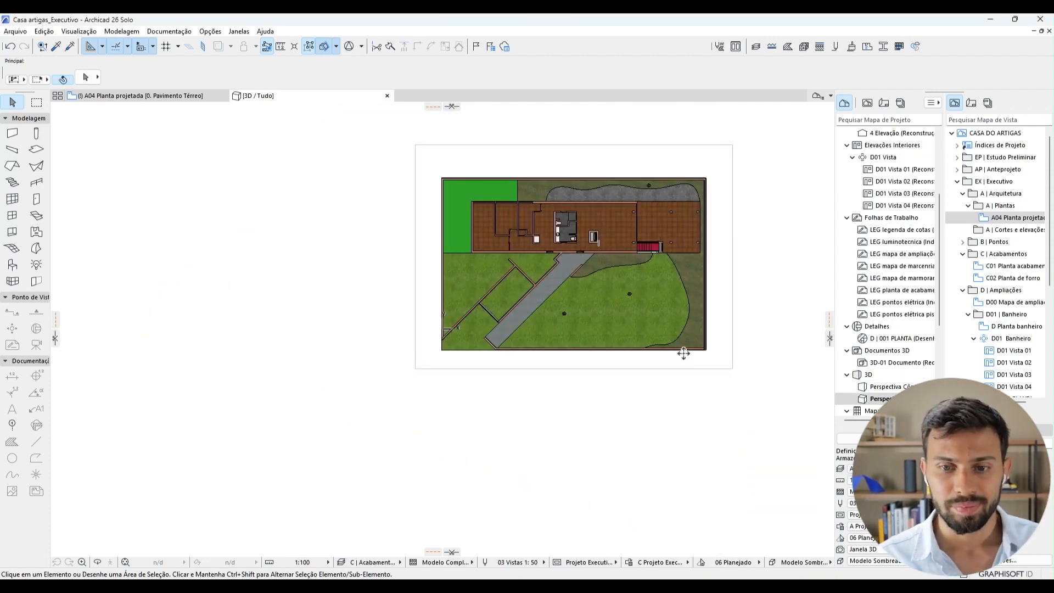
{"action": "scroll", "coordinate": [582, 247], "scroll_direction": "up", "scroll_amount": 5}
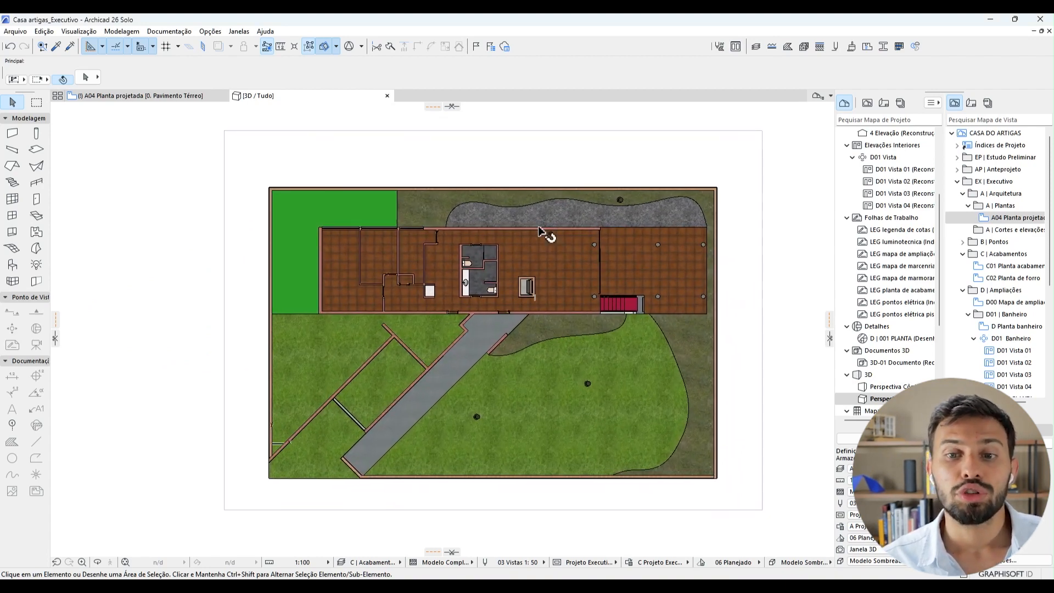
{"action": "left_click", "coordinate": [534, 139]}
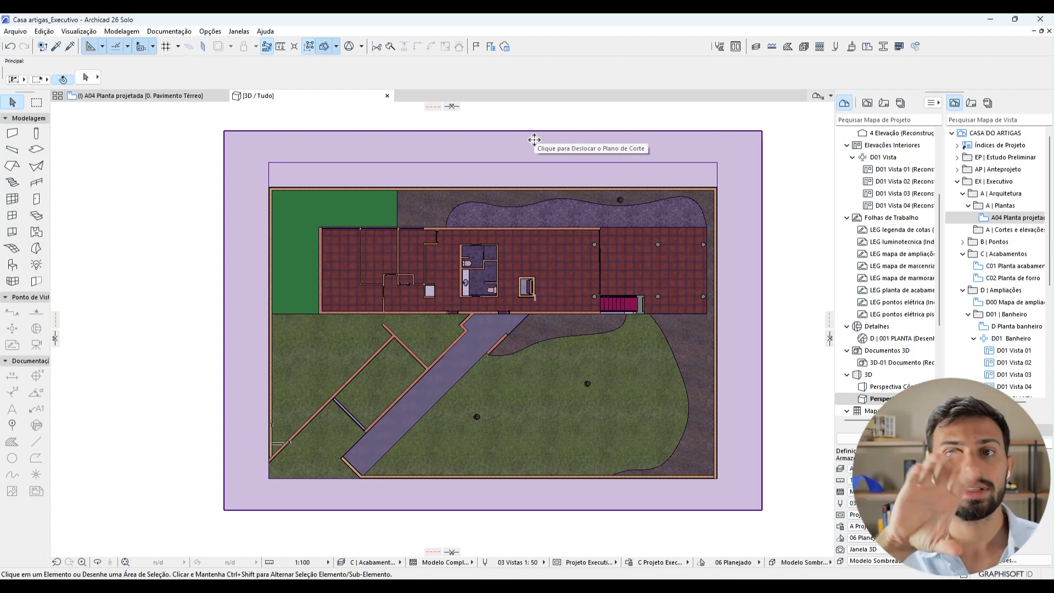
- Check the 3D orientation against the A04 floor plan, and try a camera azimuth of 0° in the axonometric projection
{"action": "left_click", "coordinate": [203, 96]}
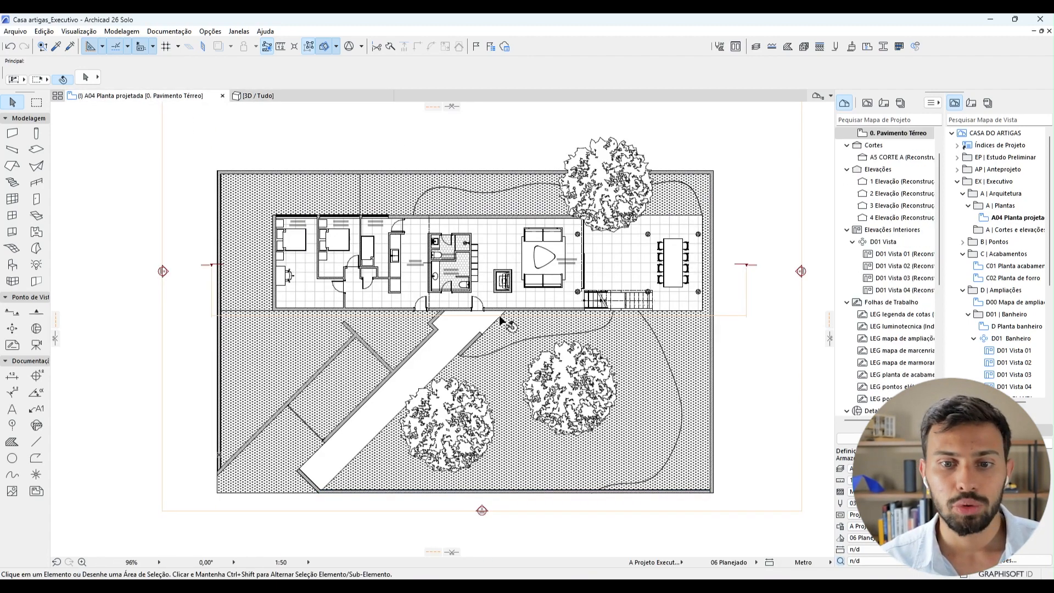
{"action": "left_click", "coordinate": [306, 100]}
{"action": "right_click", "coordinate": [305, 101]}
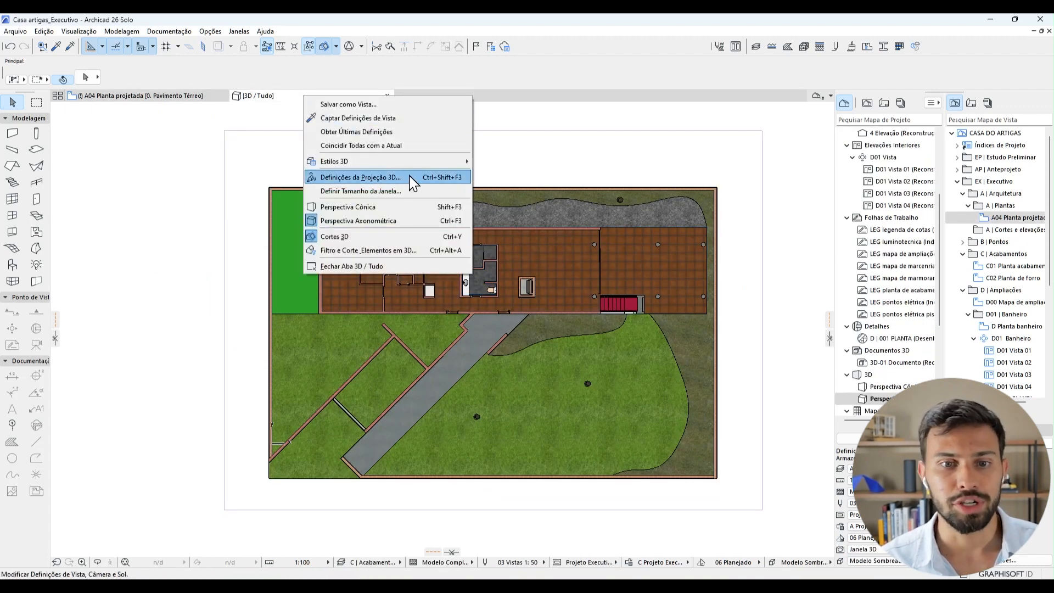
{"action": "left_click", "coordinate": [410, 178]}
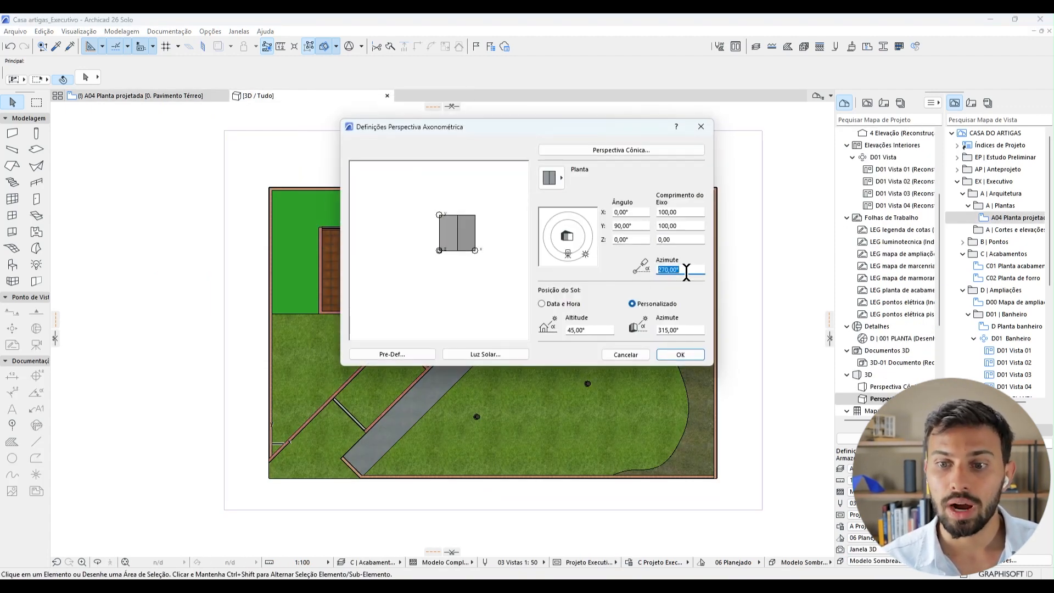
{"action": "type", "text": "0"}
{"action": "key", "text": "Return"}
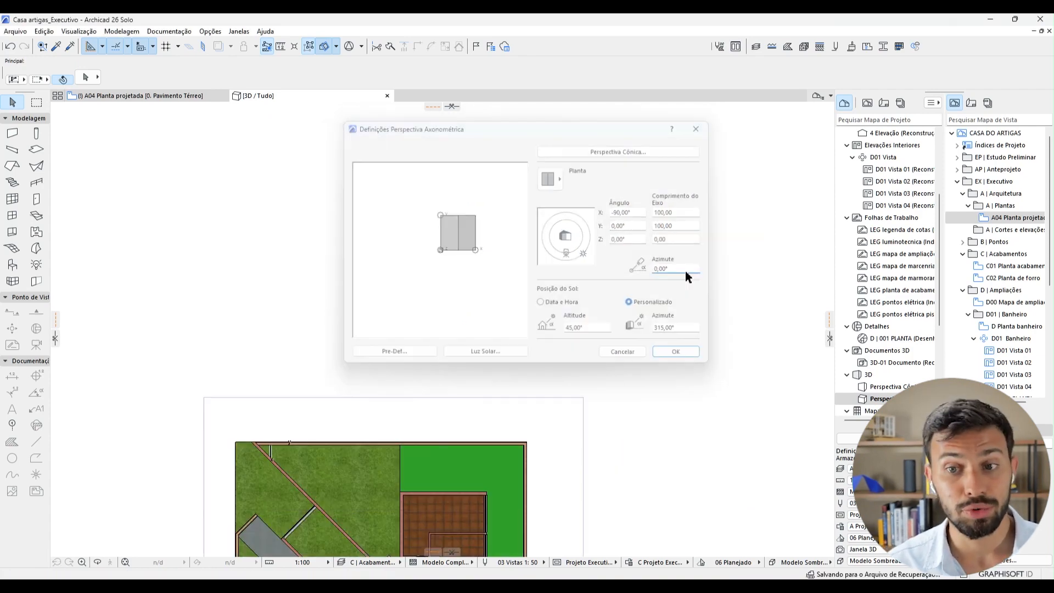
{"action": "middle_click_drag", "start_coordinate": [613, 281], "coordinate": [619, 231]}
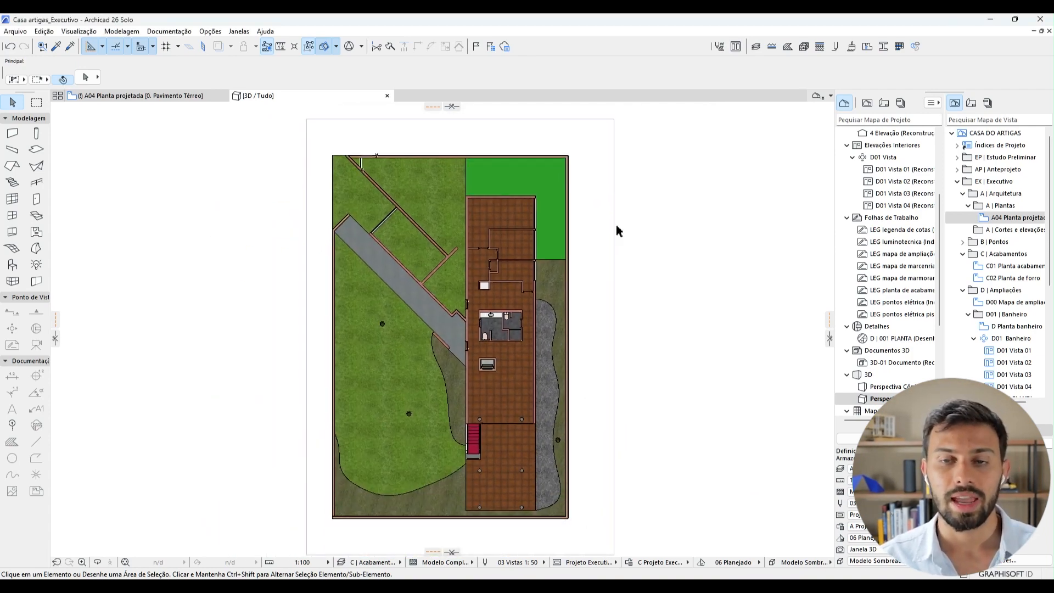
{"action": "left_click", "coordinate": [205, 98]}
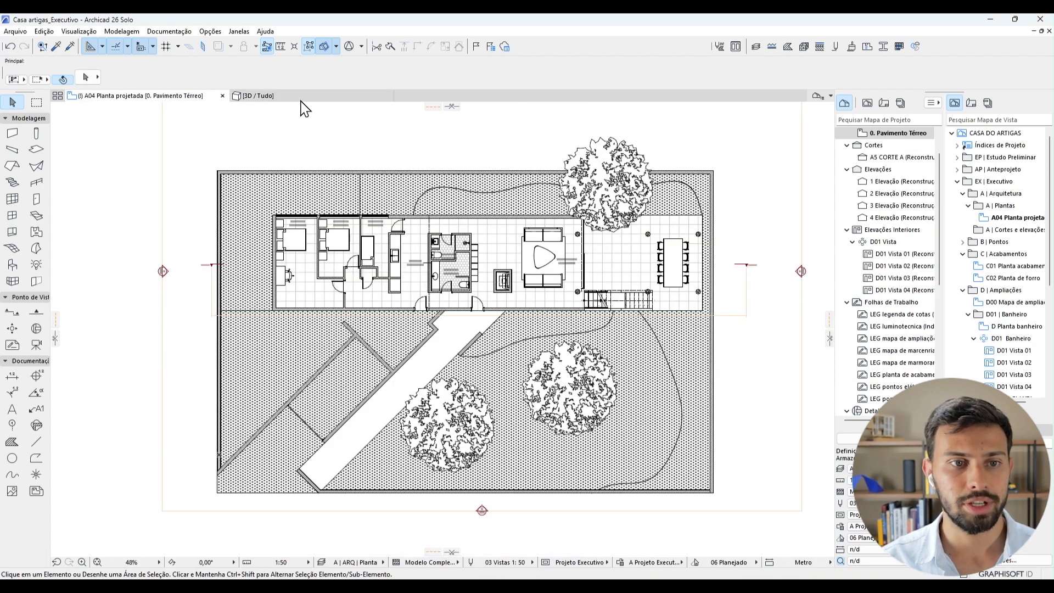
- Set the axonometric camera azimuth to 270° and centre the model in the 3D window
{"action": "left_click", "coordinate": [300, 99]}
{"action": "right_click", "coordinate": [301, 99]}
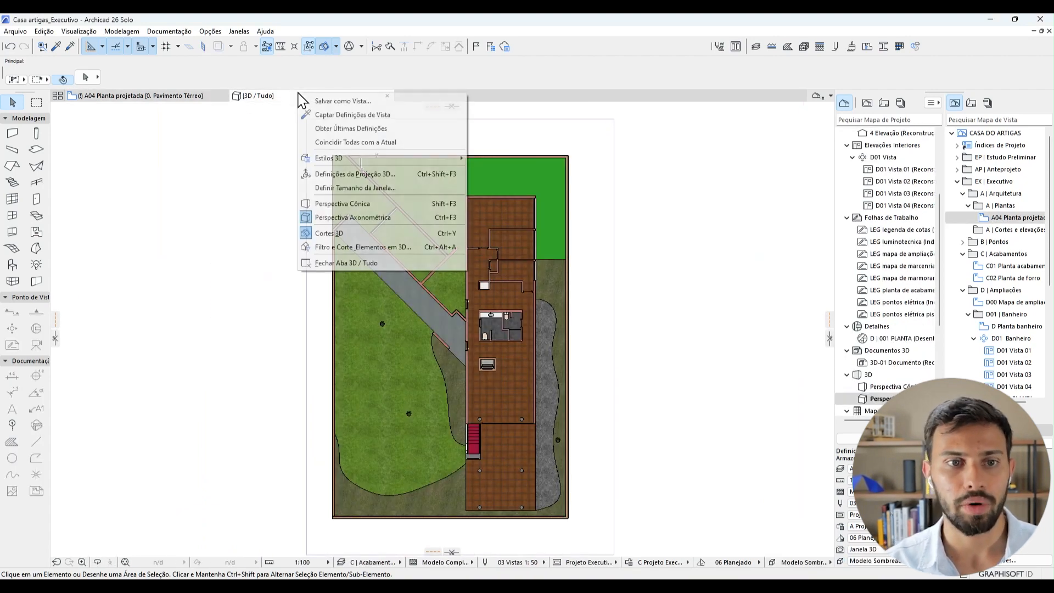
{"action": "left_click", "coordinate": [368, 174]}
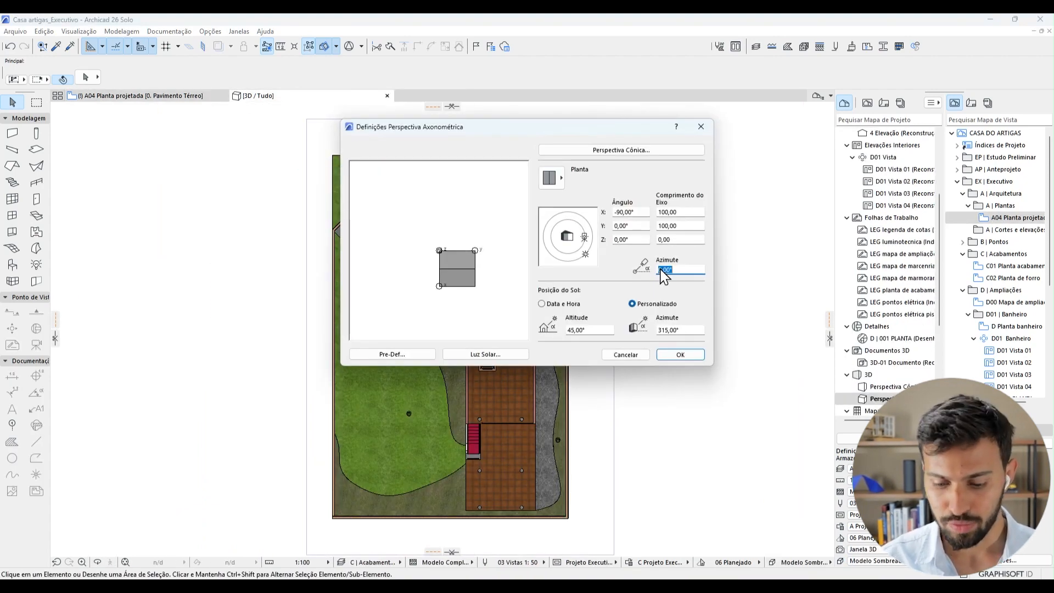
{"action": "type", "text": "270"}
{"action": "key", "text": "Return"}
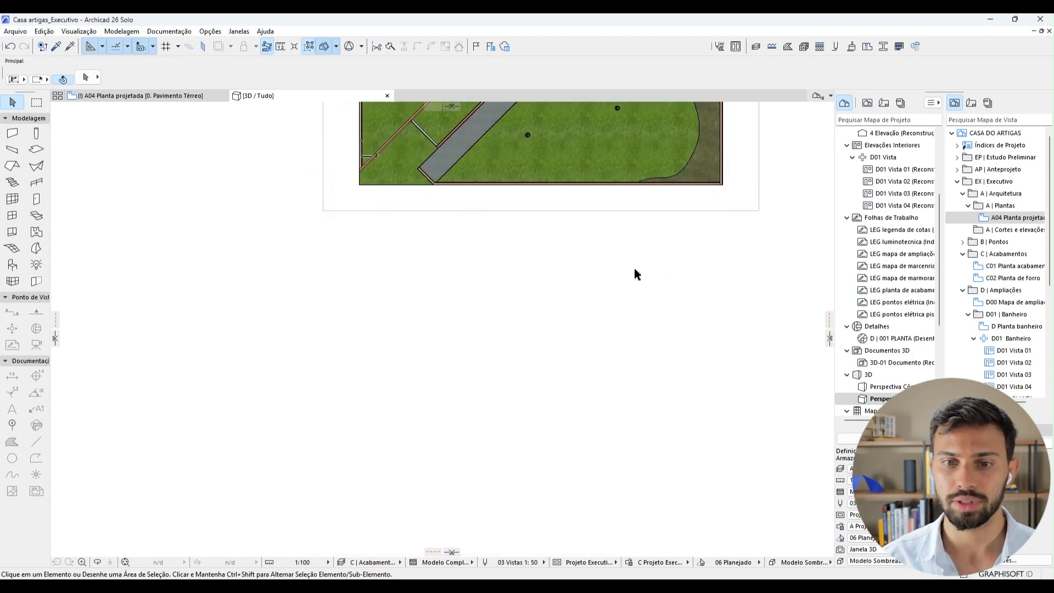
{"action": "middle_click_drag", "start_coordinate": [607, 229], "coordinate": [548, 427]}
{"action": "scroll", "coordinate": [466, 280], "scroll_direction": "up", "scroll_amount": 3}
{"action": "middle_click_drag", "start_coordinate": [509, 276], "coordinate": [496, 314]}
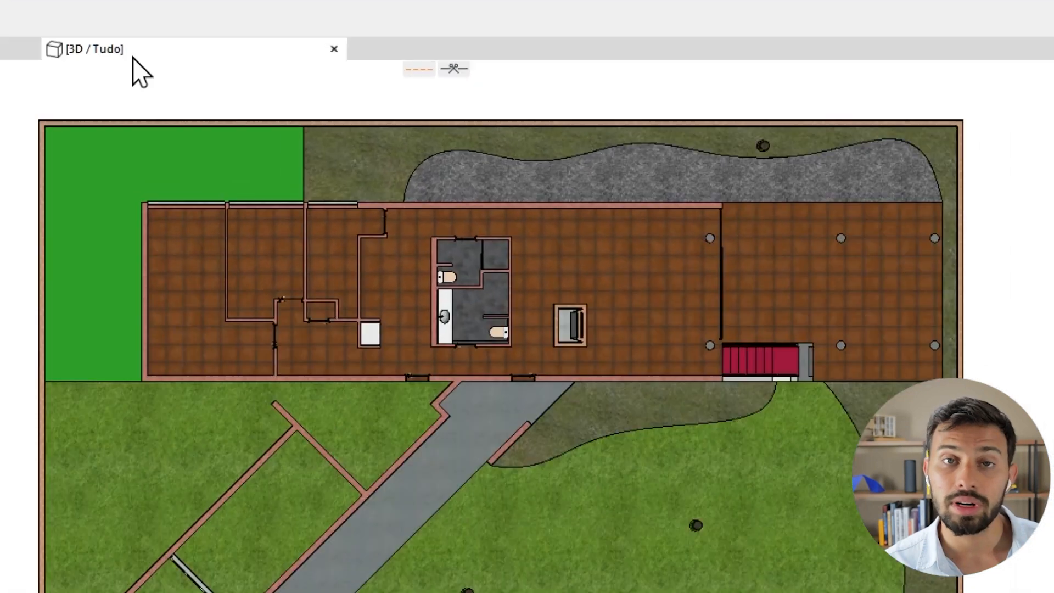
- Apply the 3D style Esquemático Sombreado | Sombra do Sol (Vetorial) to the plan-like 3D view
{"action": "right_click", "coordinate": [278, 98]}
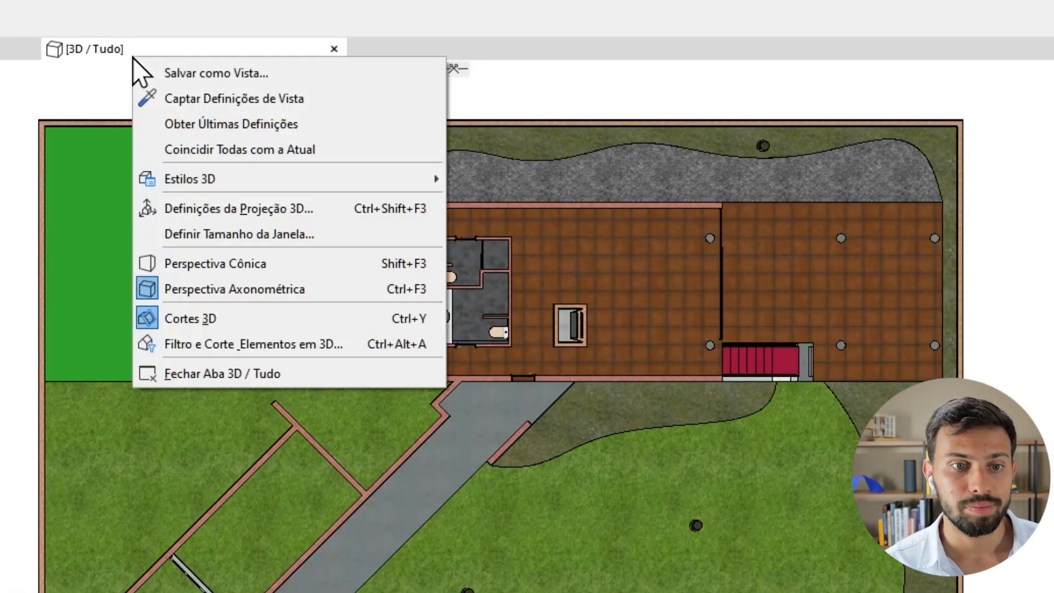
{"action": "mouse_move", "coordinate": [237, 176]}
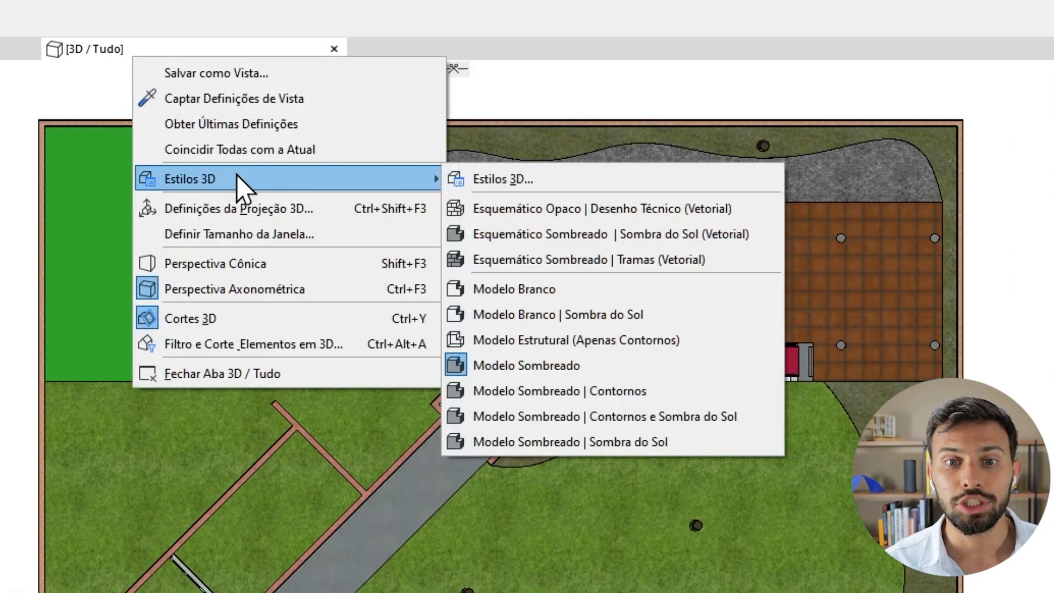
{"action": "left_click", "coordinate": [761, 232]}
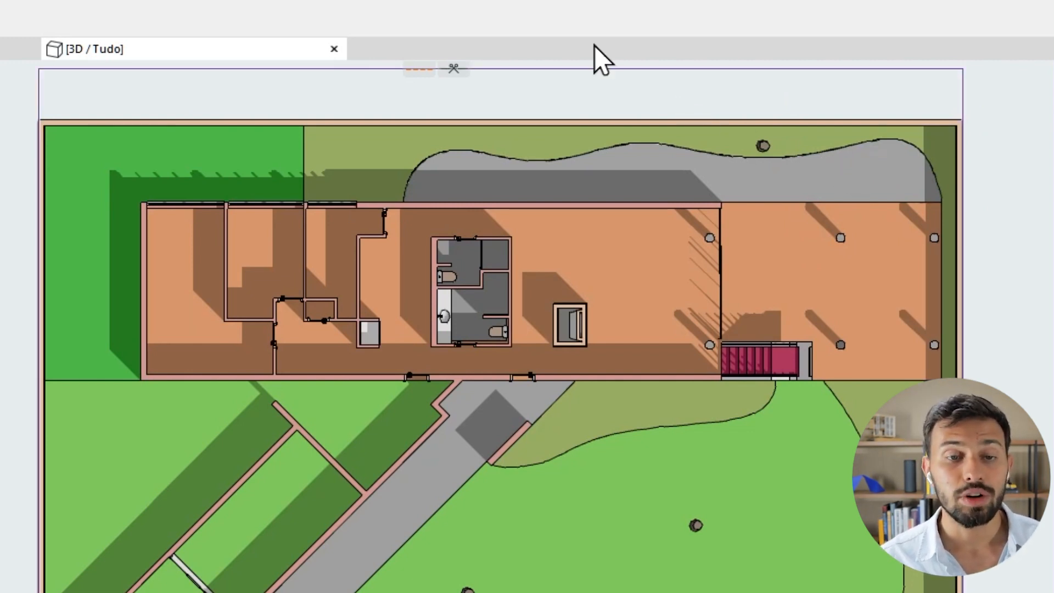
- Define the sun position by Data e Hora for 20/08/2017 at 09:00:00 with the Hora de Verão correction, and accept the projection settings
{"action": "right_click", "coordinate": [246, 54]}
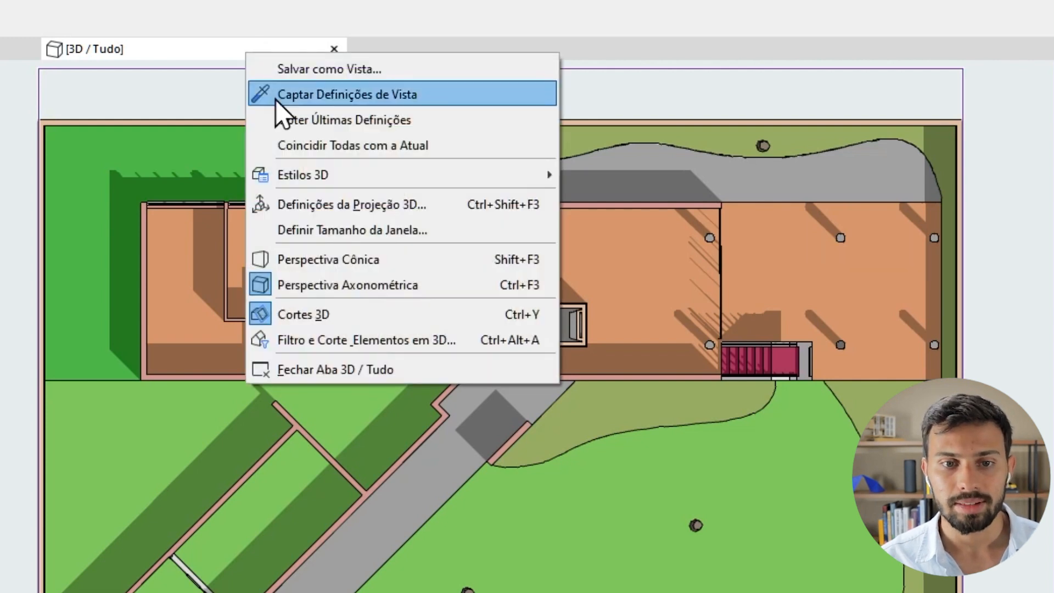
{"action": "left_click", "coordinate": [353, 206]}
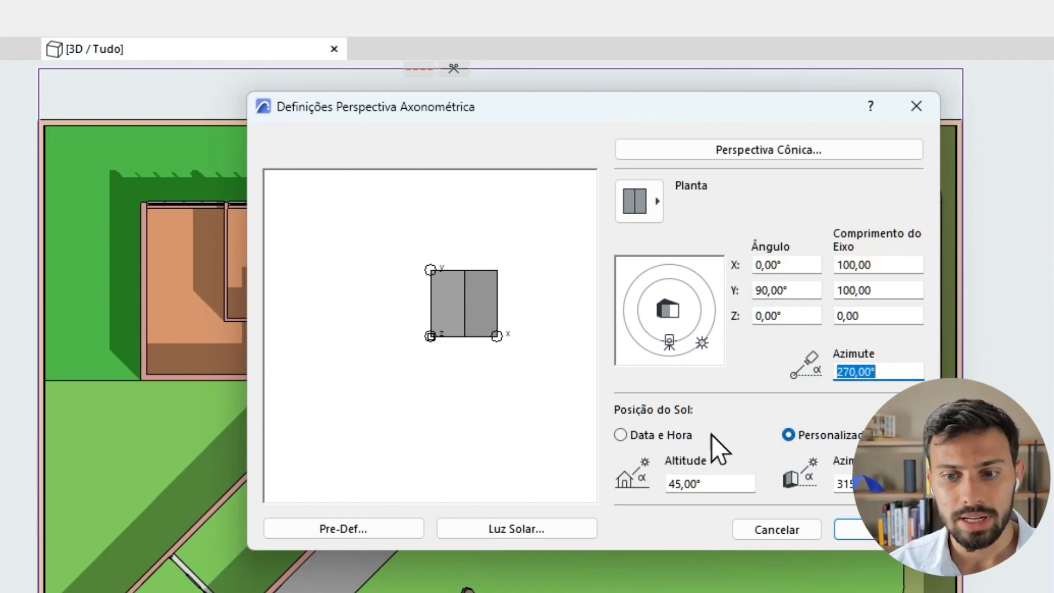
{"action": "left_click", "coordinate": [670, 435]}
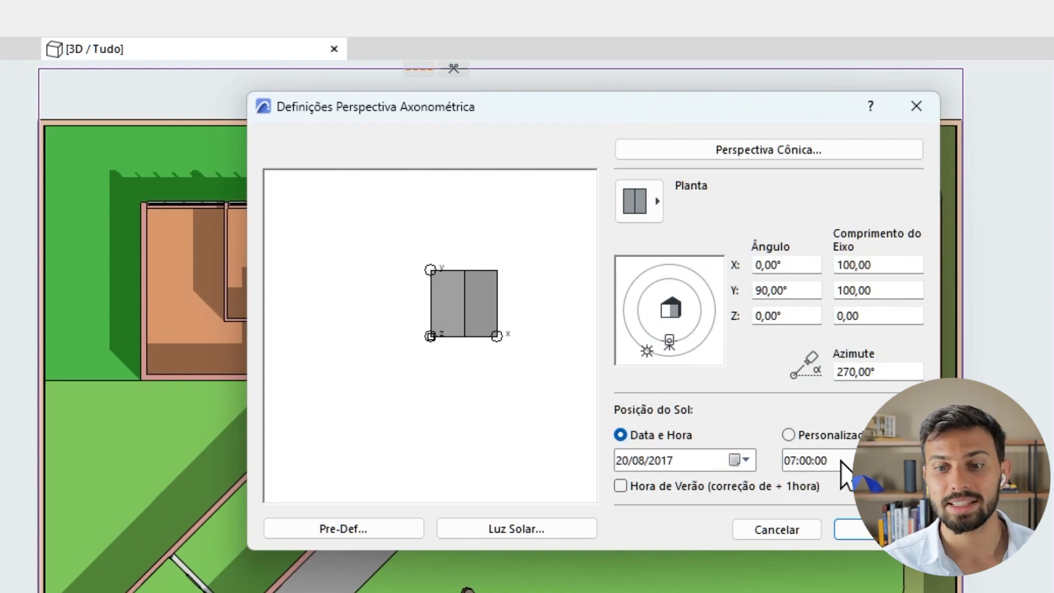
{"action": "left_click", "coordinate": [788, 460]}
{"action": "type", "text": "9"}
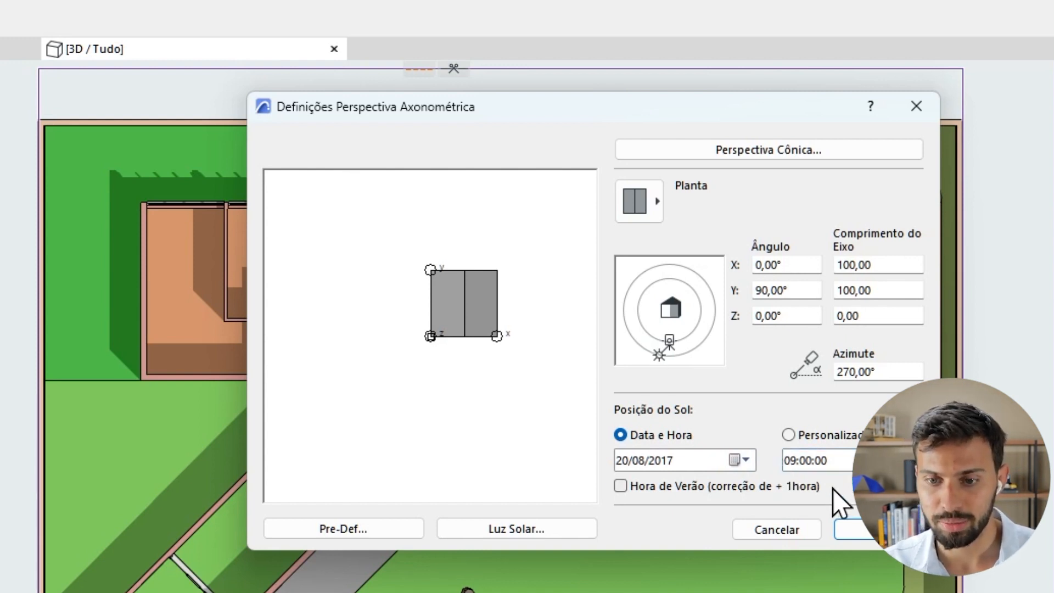
{"action": "left_click", "coordinate": [871, 536]}
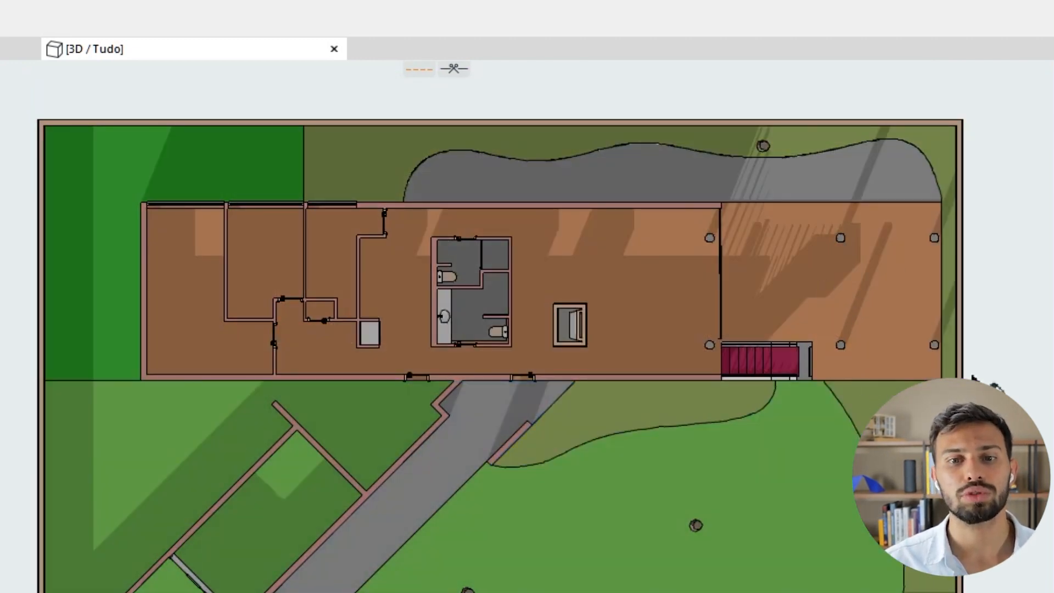
- Set the sun position of the axonometric projection to 20/01/2017 at 10:00:00 and accept the settings
{"action": "right_click", "coordinate": [248, 47]}
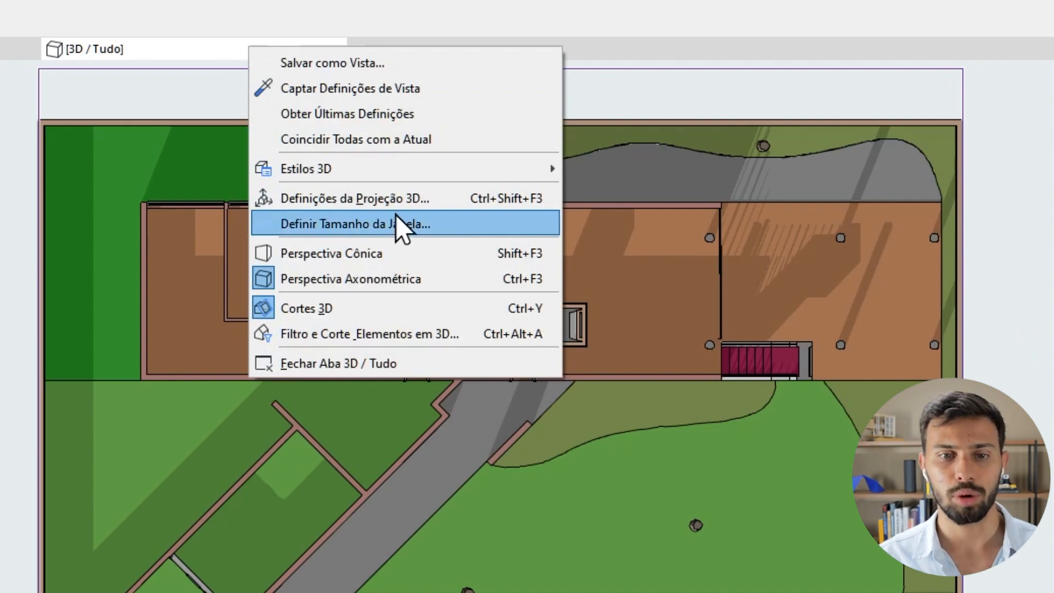
{"action": "left_click", "coordinate": [374, 198]}
{"action": "left_click", "coordinate": [790, 460]}
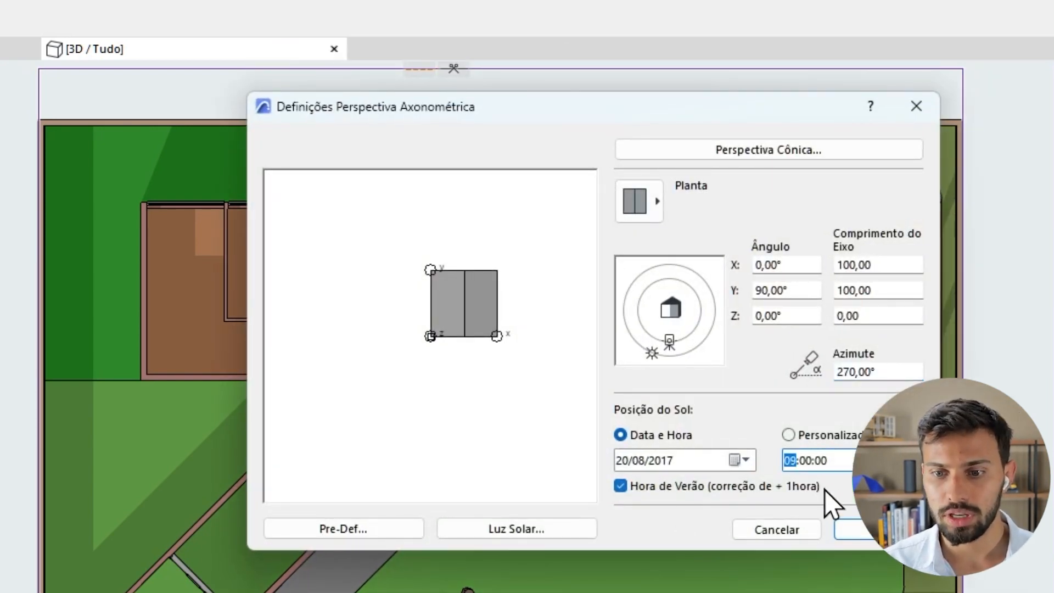
{"action": "left_click", "coordinate": [638, 460]}
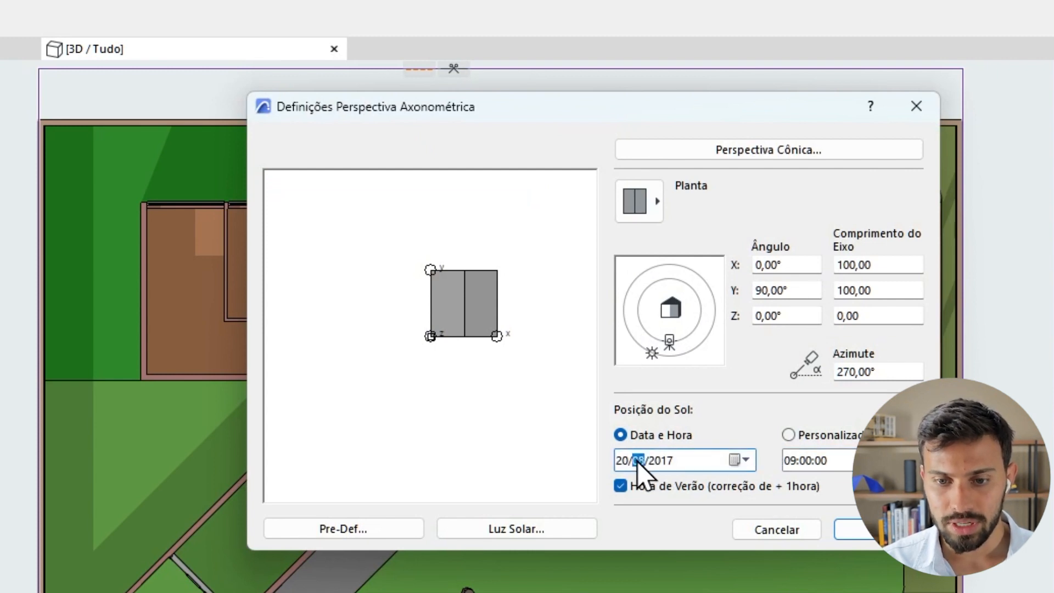
{"action": "type", "text": "1"}
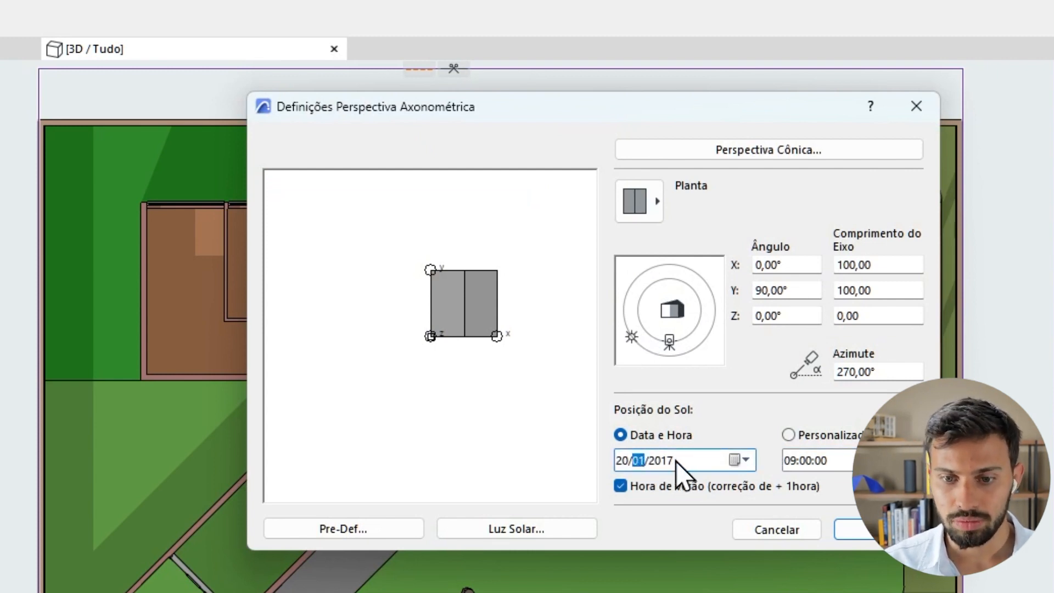
{"action": "left_click", "coordinate": [786, 461]}
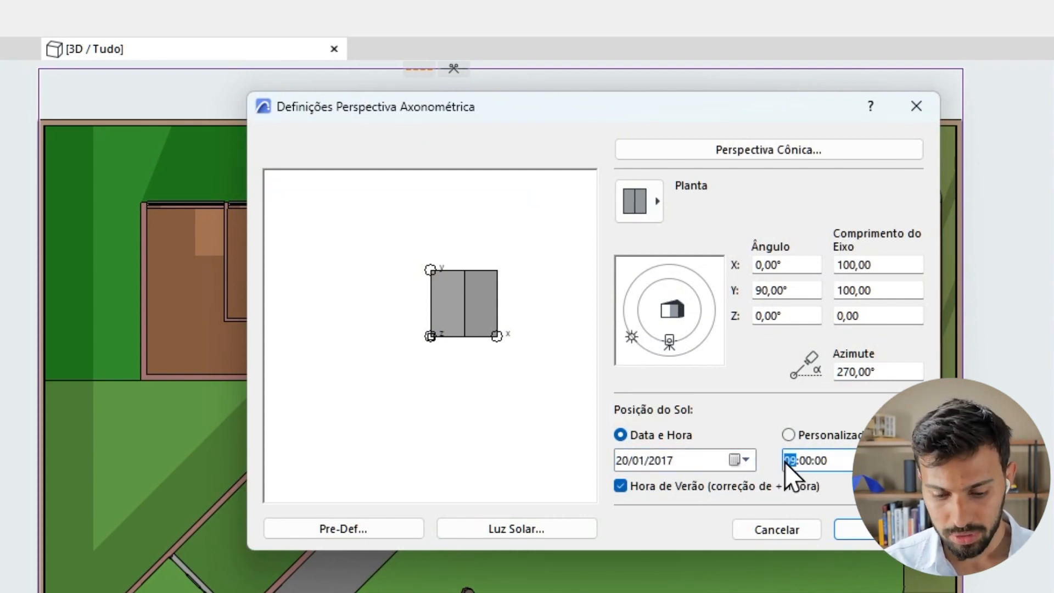
{"action": "type", "text": "10"}
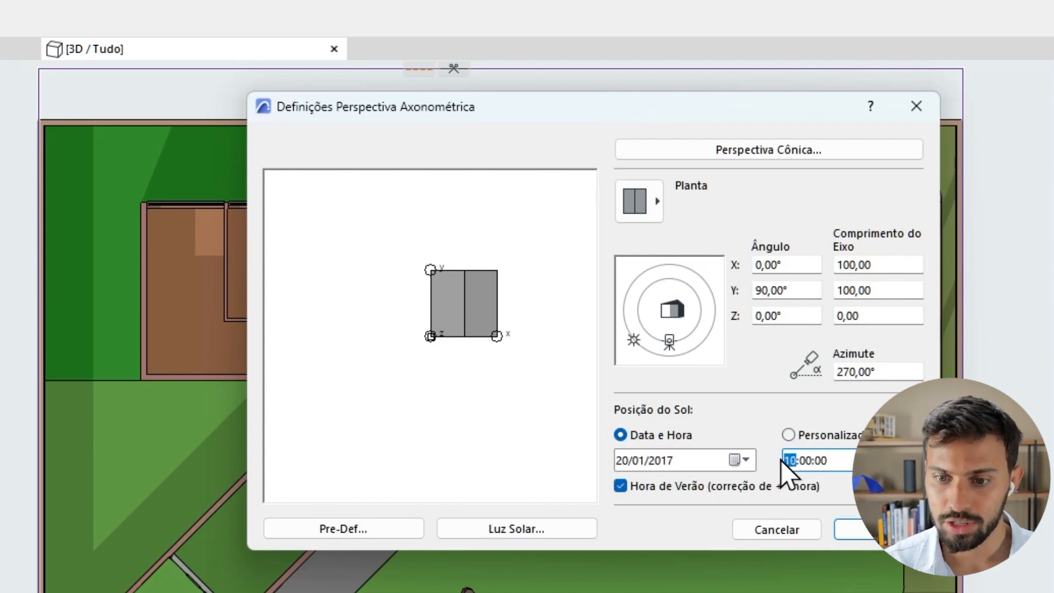
{"action": "key", "text": "Return"}
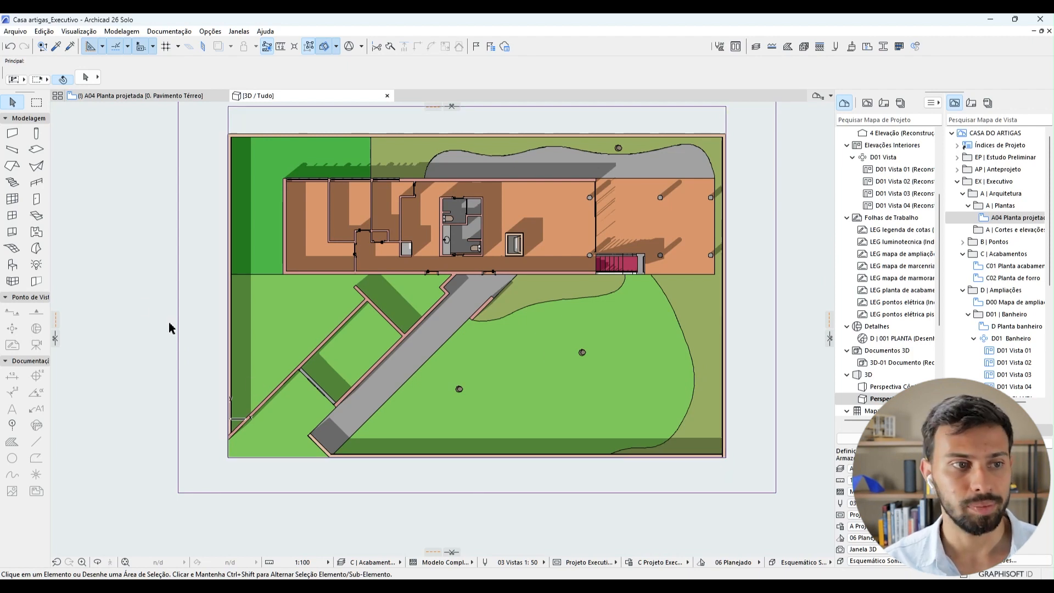
- Enclose the whole model in the 3D view with a rectangular marquee and start copying its contents
{"action": "left_click", "coordinate": [37, 106]}
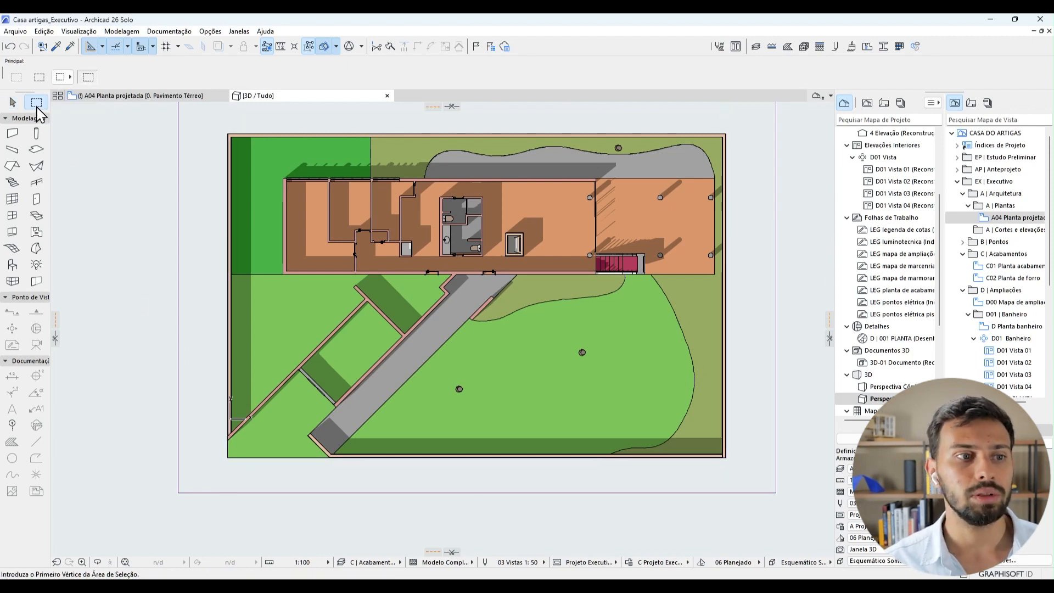
{"action": "left_click", "coordinate": [795, 503]}
{"action": "left_click", "coordinate": [153, 115]}
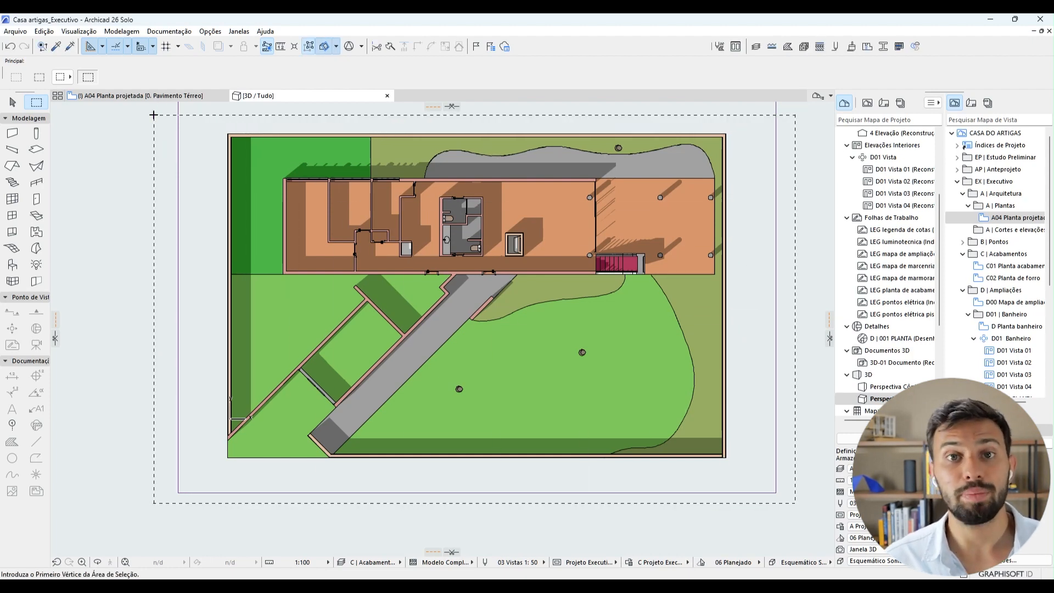
{"action": "key", "text": "ctrl+c"}
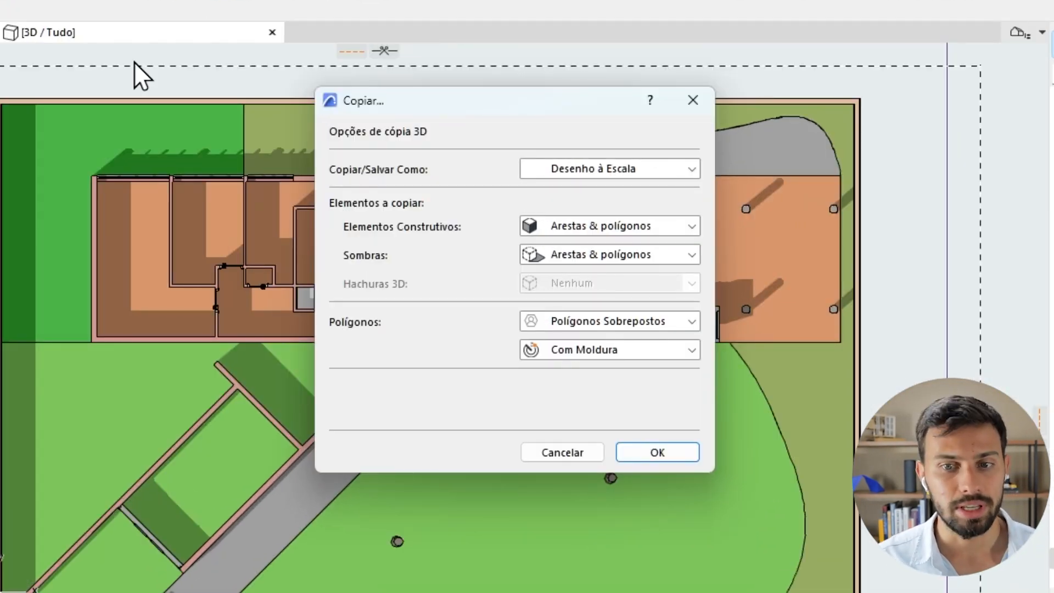
- Copy only the shadows by setting Elementos Construtivos to Nenhum, Sombras to Polígonos and the polygons to Sem Moldura
{"action": "left_click", "coordinate": [540, 226]}
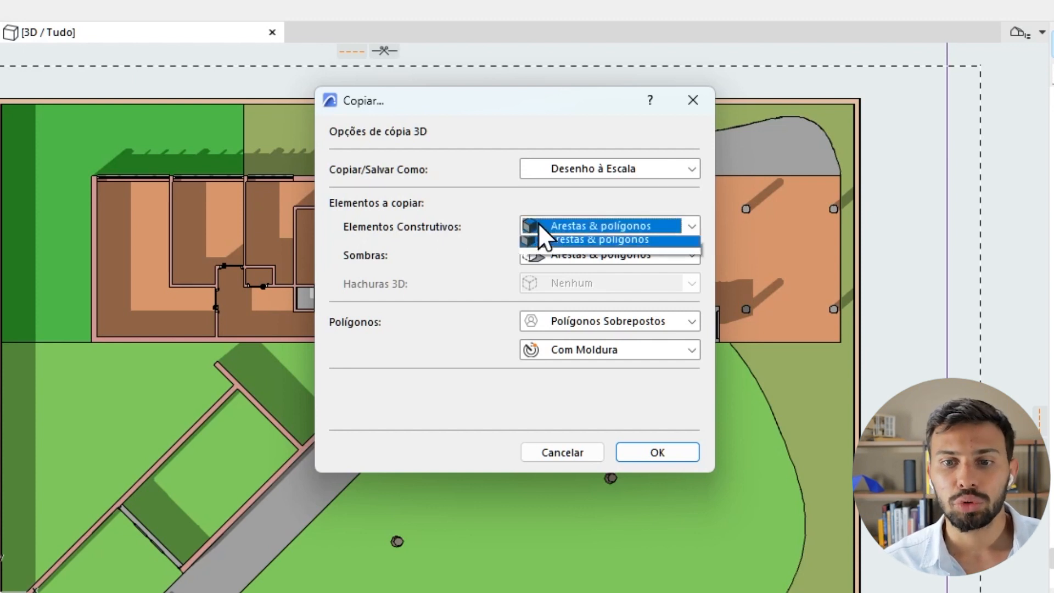
{"action": "left_click", "coordinate": [618, 245]}
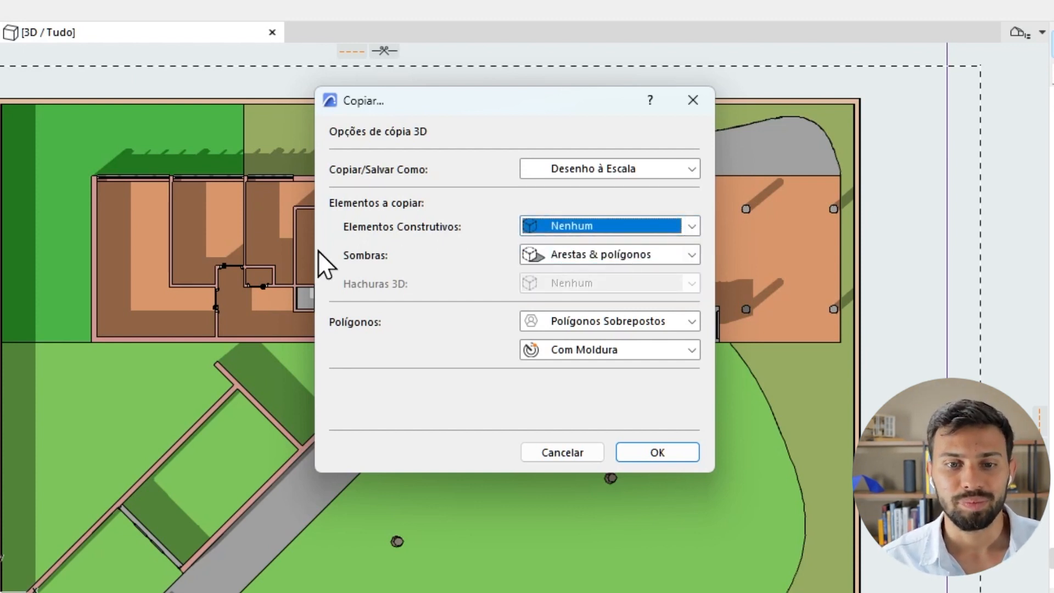
{"action": "left_click", "coordinate": [582, 252]}
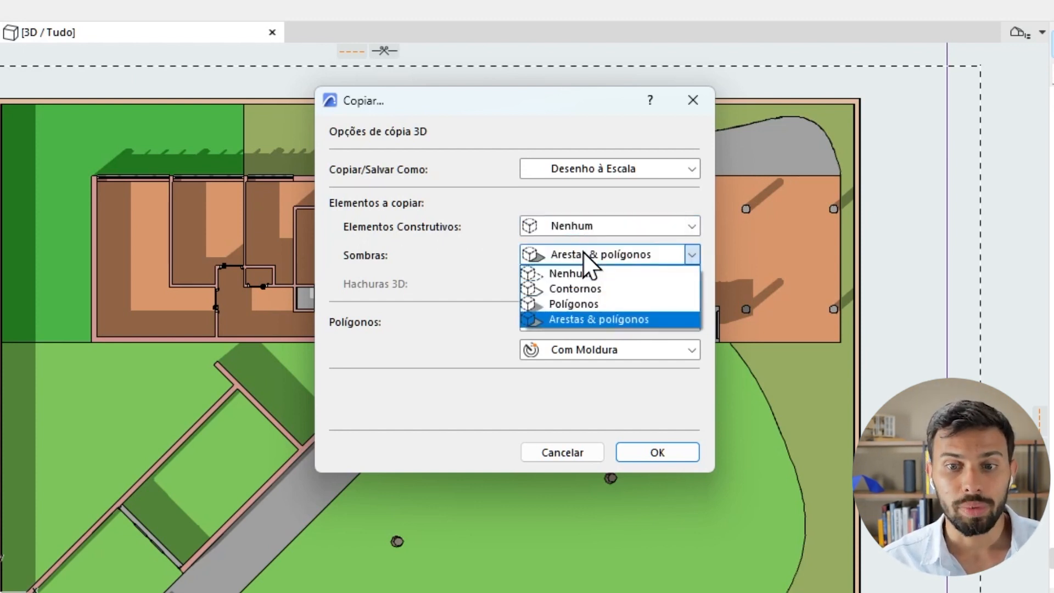
{"action": "left_click", "coordinate": [618, 304]}
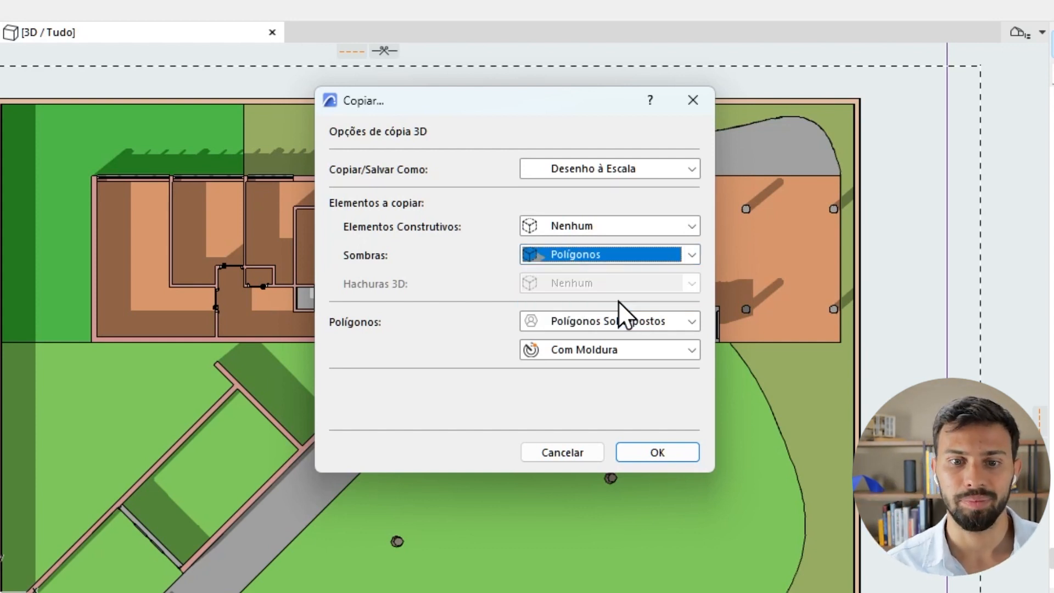
{"action": "left_click", "coordinate": [573, 355]}
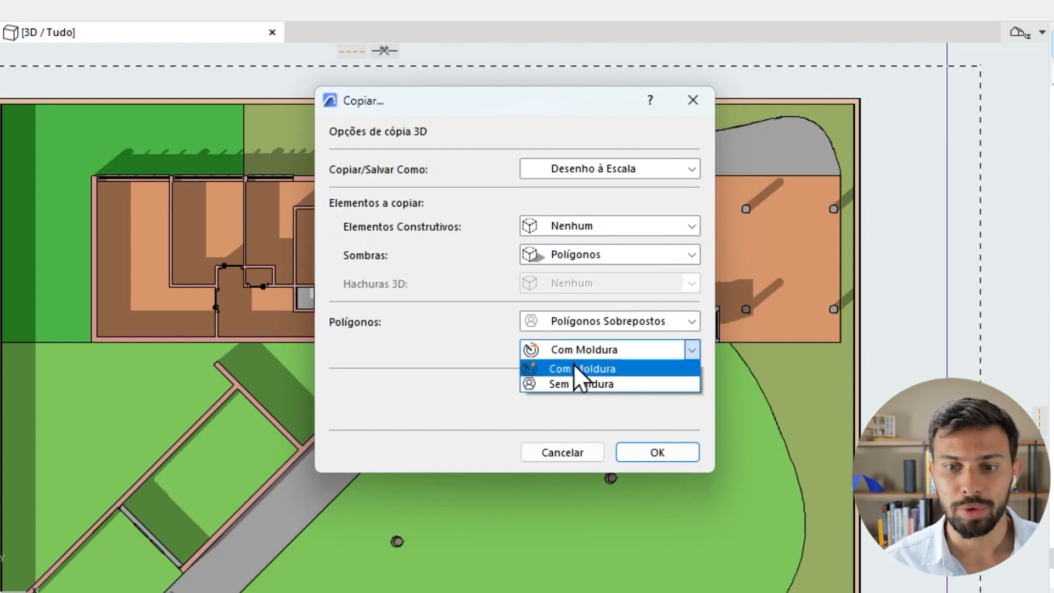
{"action": "left_click", "coordinate": [570, 381]}
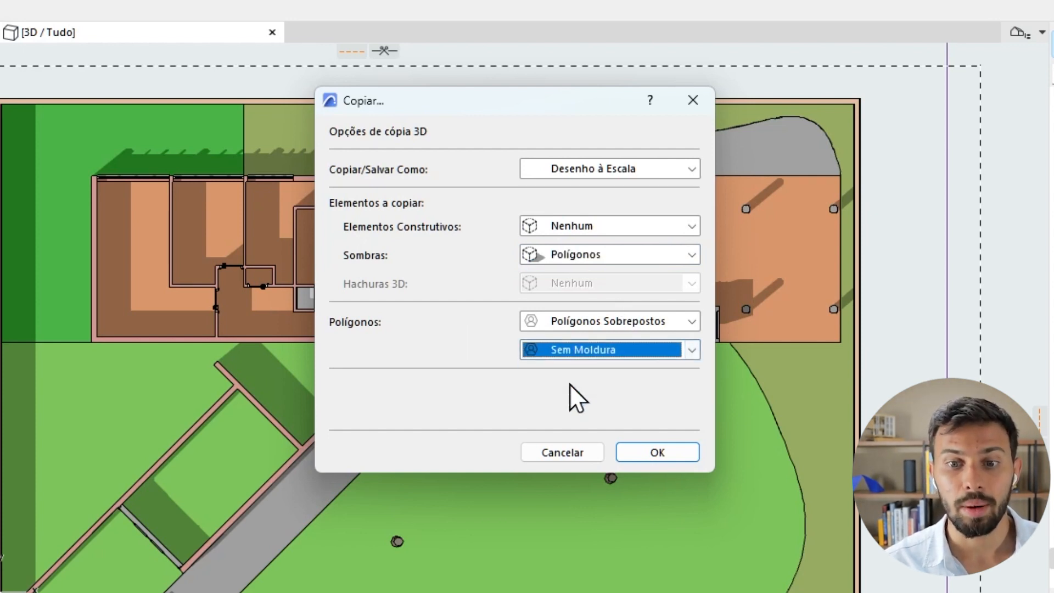
{"action": "left_click", "coordinate": [680, 453]}
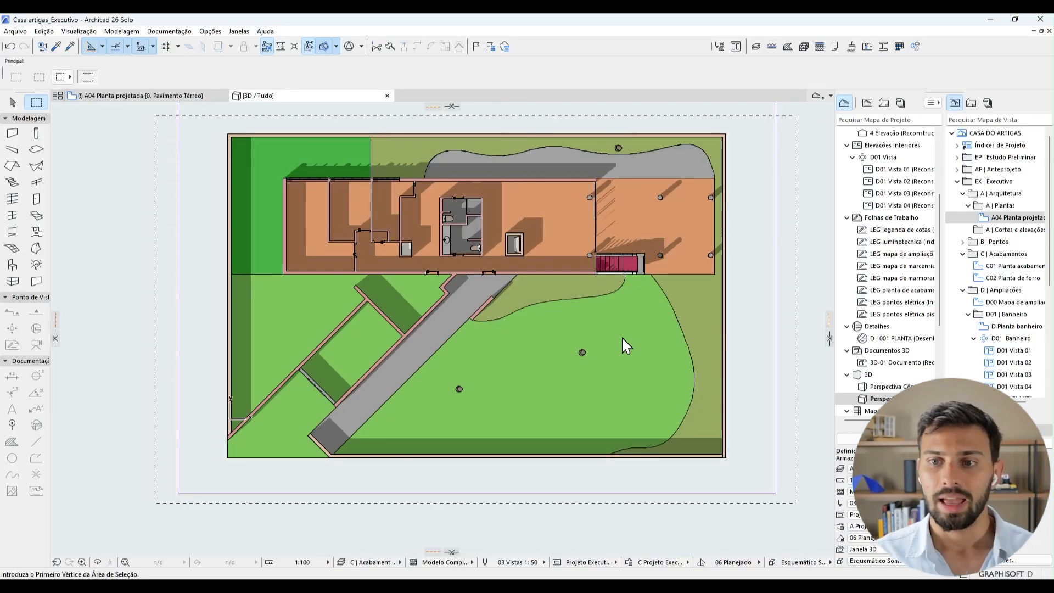
- Clear the 3D marquee and paste the copied shadows onto the A04 Planta projetada floor plan
{"action": "key", "text": "Escape"}
{"action": "left_click", "coordinate": [425, 252]}
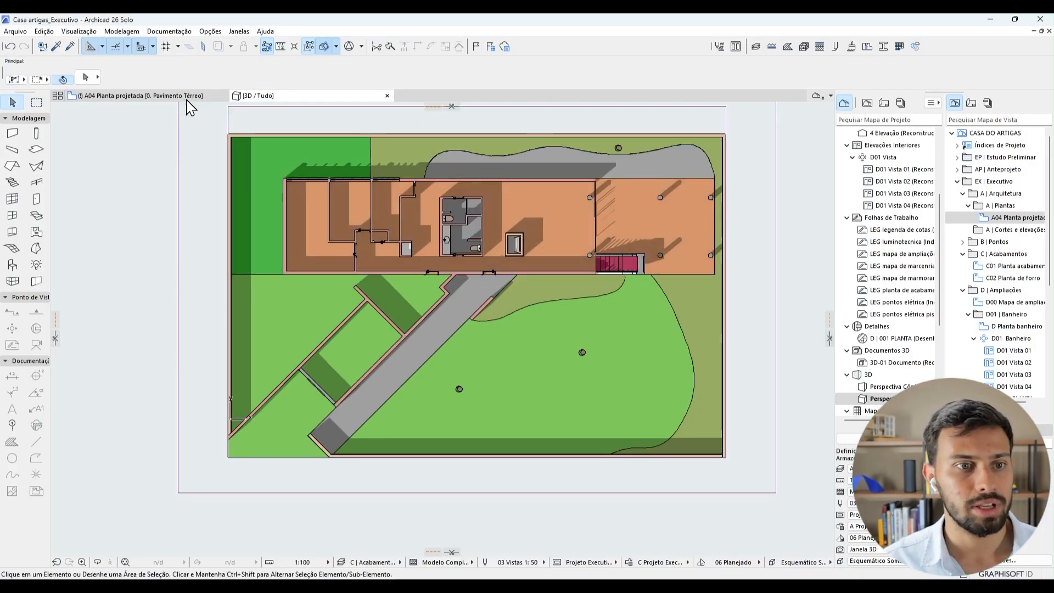
{"action": "left_click", "coordinate": [186, 96]}
{"action": "scroll", "coordinate": [587, 318], "scroll_direction": "down", "scroll_amount": 2}
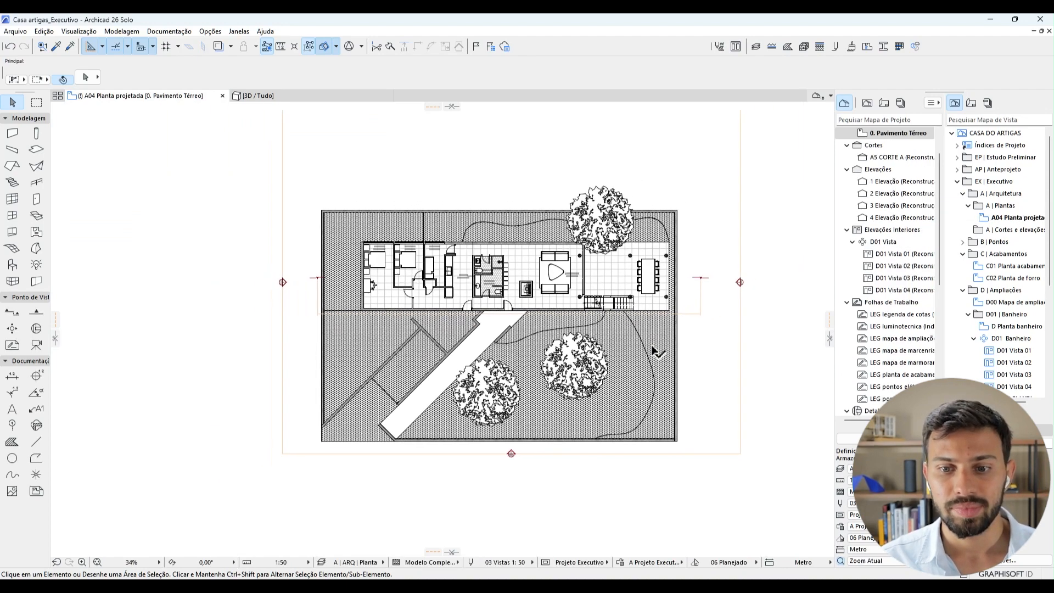
{"action": "middle_click_drag", "start_coordinate": [644, 344], "coordinate": [618, 336]}
{"action": "key", "text": "ctrl+v"}
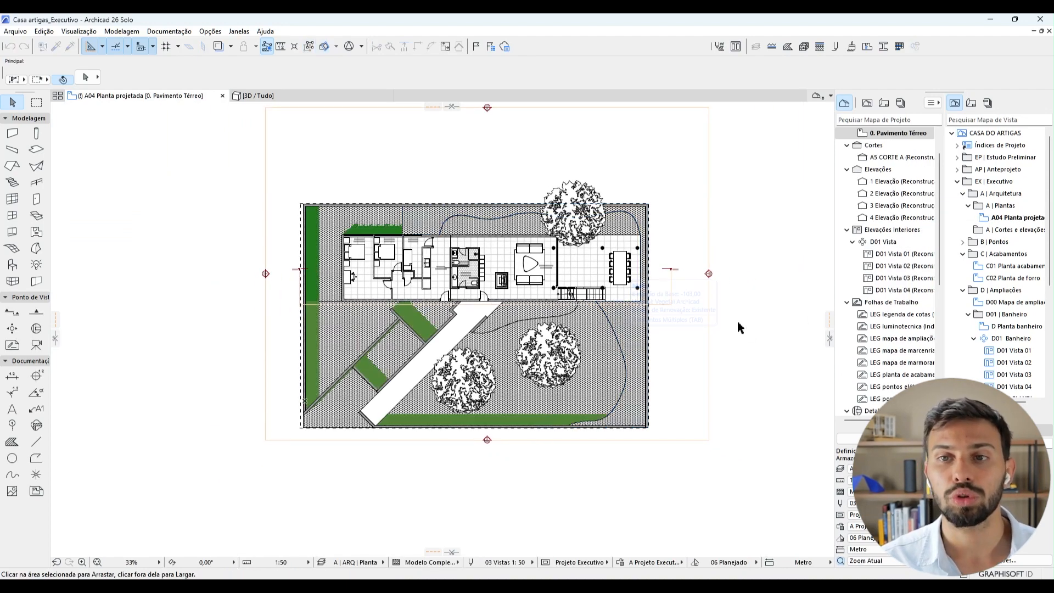
{"action": "left_click", "coordinate": [739, 240]}
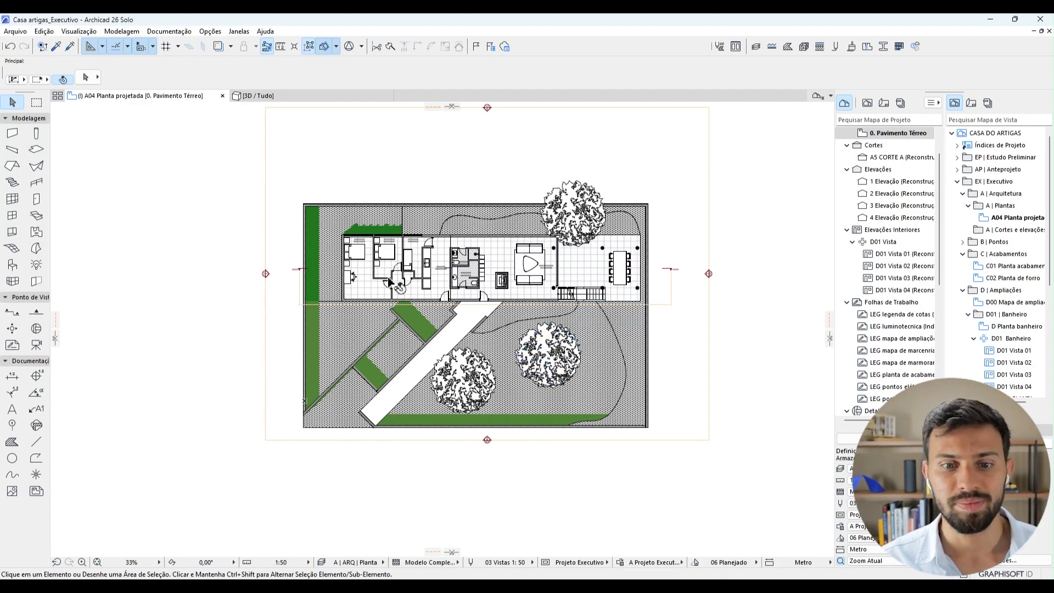
- Inspect the pasted shadows on the floor plan and select the green shadow fill above Quarto 02 and Quarto 03
{"action": "scroll", "coordinate": [318, 230], "scroll_direction": "up", "scroll_amount": 5}
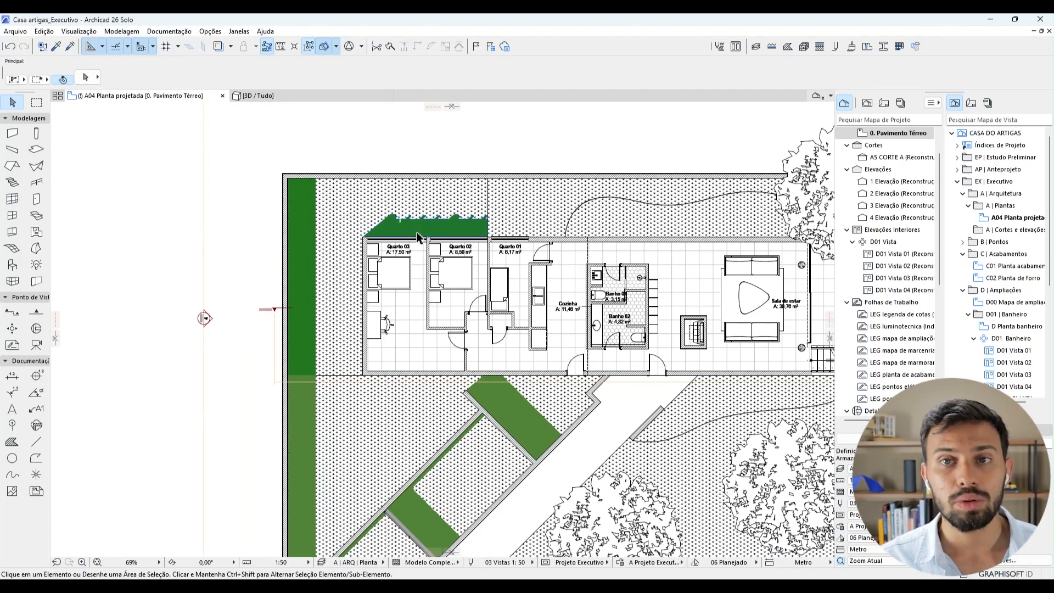
{"action": "scroll", "coordinate": [406, 230], "scroll_direction": "down", "scroll_amount": 3}
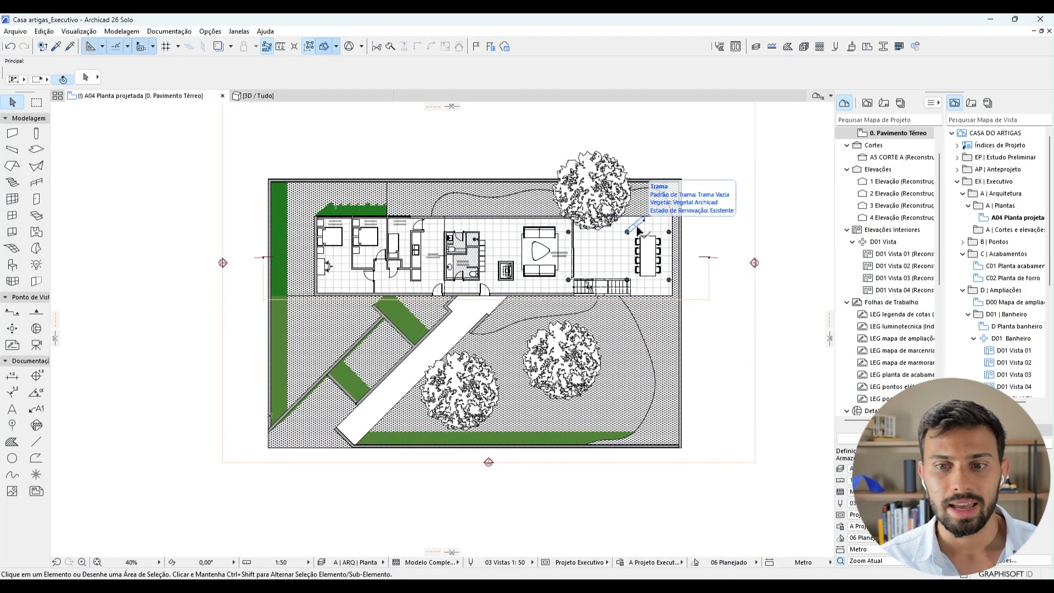
{"action": "left_click", "coordinate": [357, 213]}
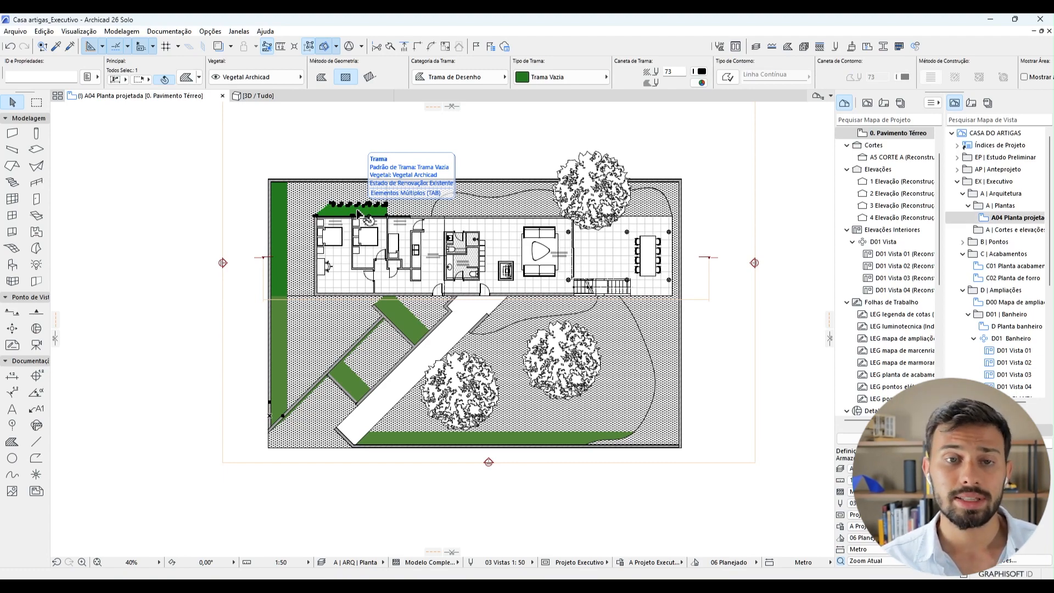
{"action": "scroll", "coordinate": [357, 213], "scroll_direction": "up", "scroll_amount": 4}
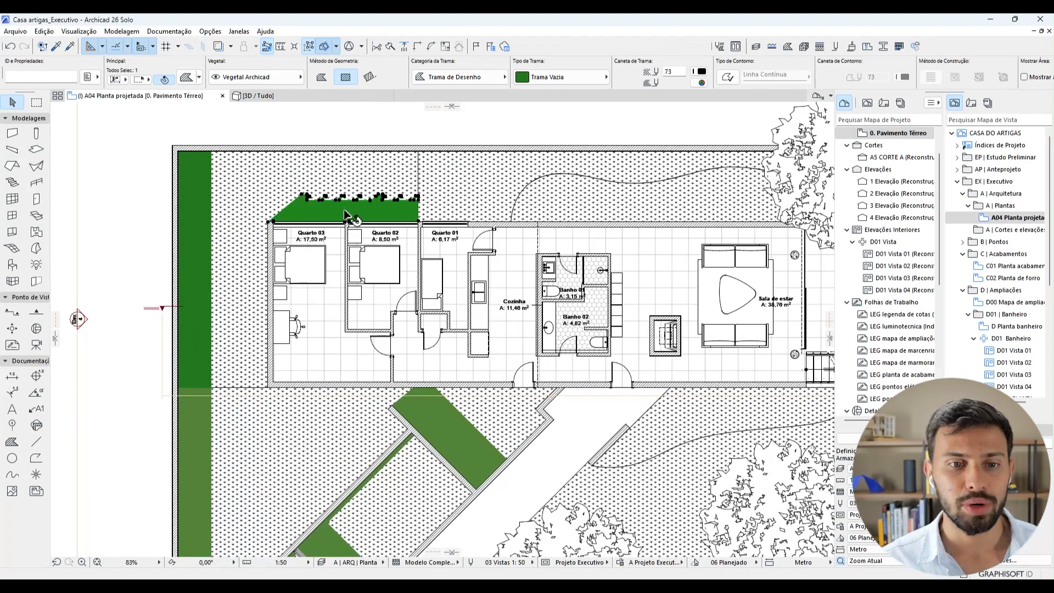
{"action": "left_click", "coordinate": [346, 206]}
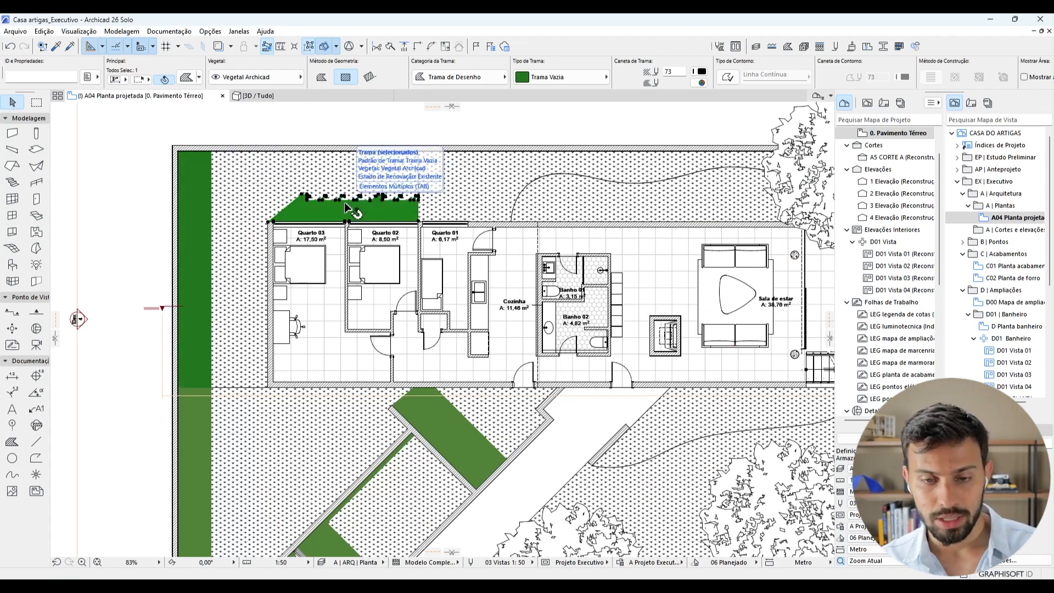
- Use Pesquisar & Selecionar to select all elements of type Trama on the layer Vegetal Archicad
{"action": "key", "text": "ctrl+f"}
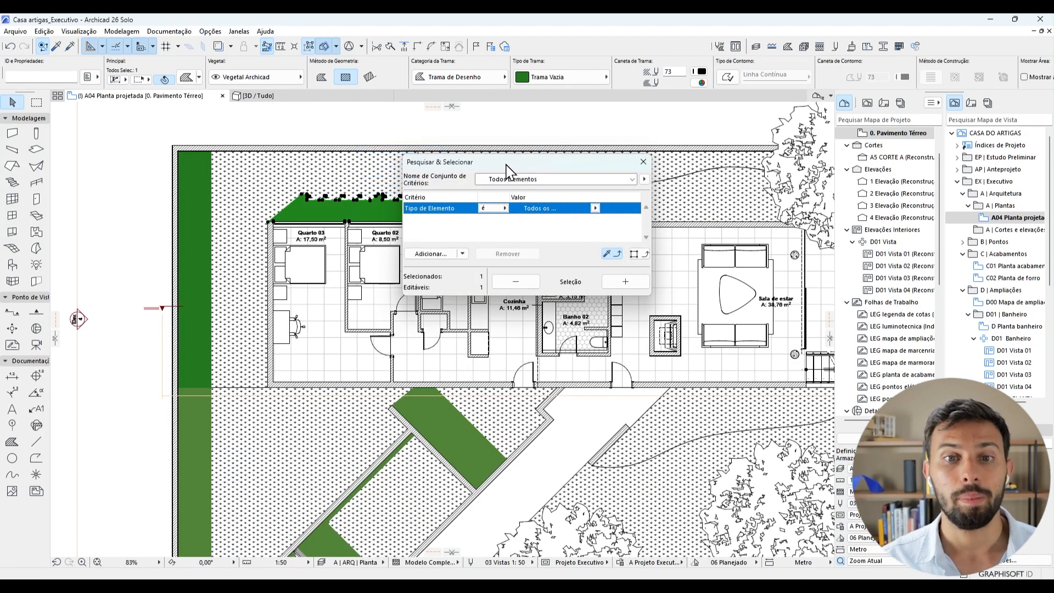
{"action": "left_click_drag", "start_coordinate": [649, 296], "coordinate": [716, 340]}
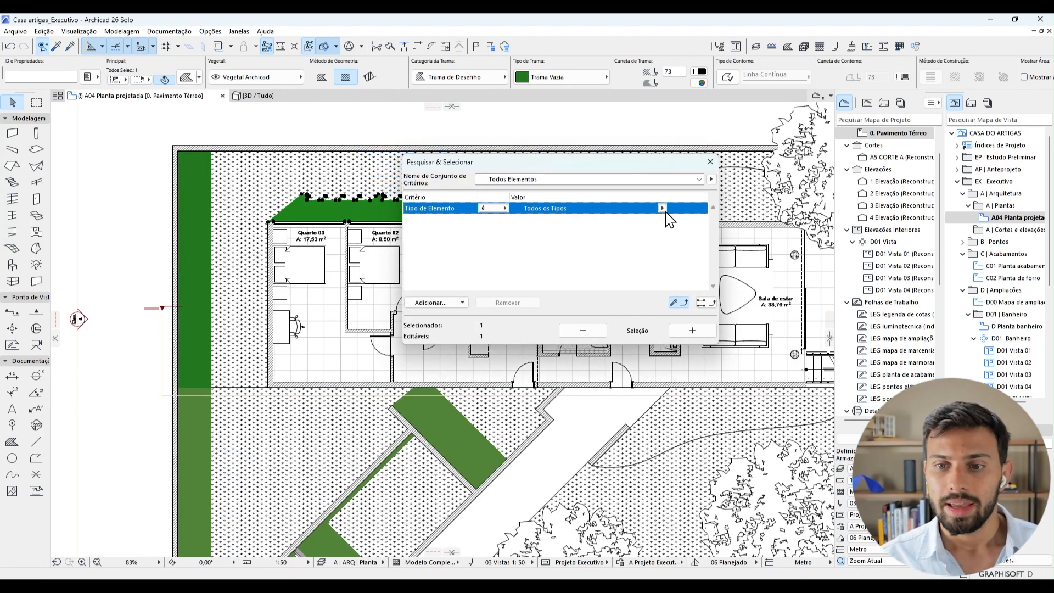
{"action": "left_click", "coordinate": [664, 208]}
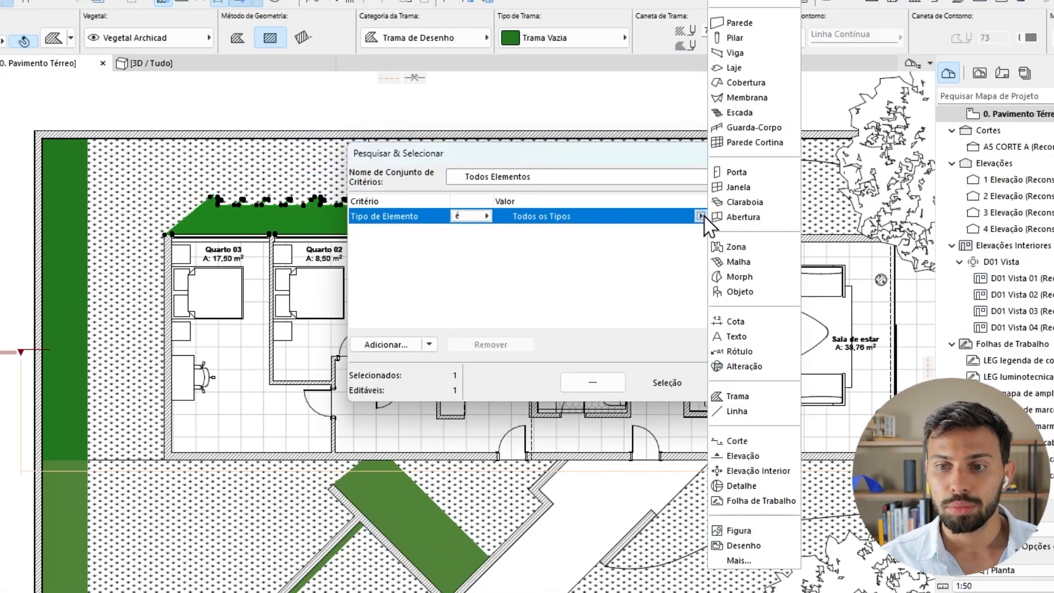
{"action": "left_click", "coordinate": [738, 396]}
{"action": "left_click", "coordinate": [386, 344]}
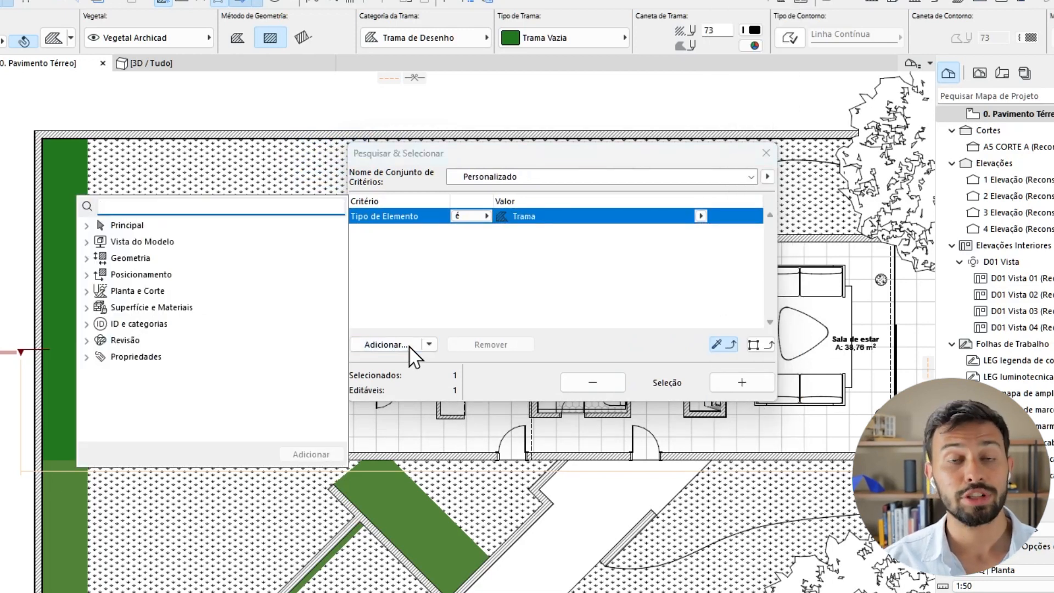
{"action": "type", "text": "vege"}
{"action": "key", "text": "Down"}
{"action": "key", "text": "Down"}
{"action": "key", "text": "Return"}
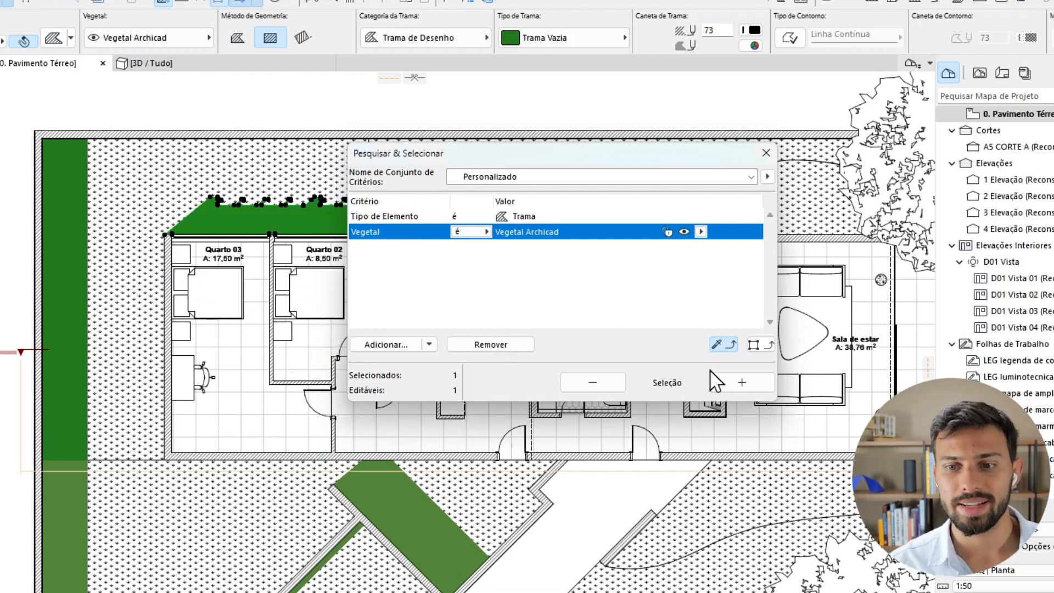
{"action": "left_click", "coordinate": [735, 381]}
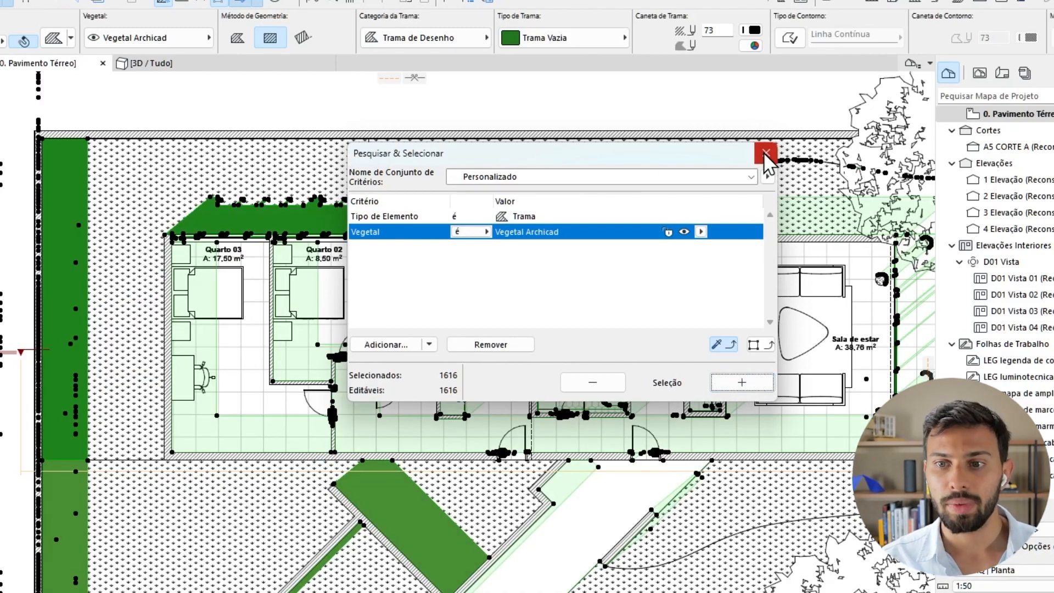
{"action": "left_click", "coordinate": [766, 153]}
- Consolidate the selected fills with Consolidação de Tramas, cutting overlaps and merging identical fills with the same contour, and group the result
{"action": "scroll", "coordinate": [604, 218], "scroll_direction": "down", "scroll_amount": 5}
{"action": "middle_click_drag", "start_coordinate": [670, 260], "coordinate": [571, 250]}
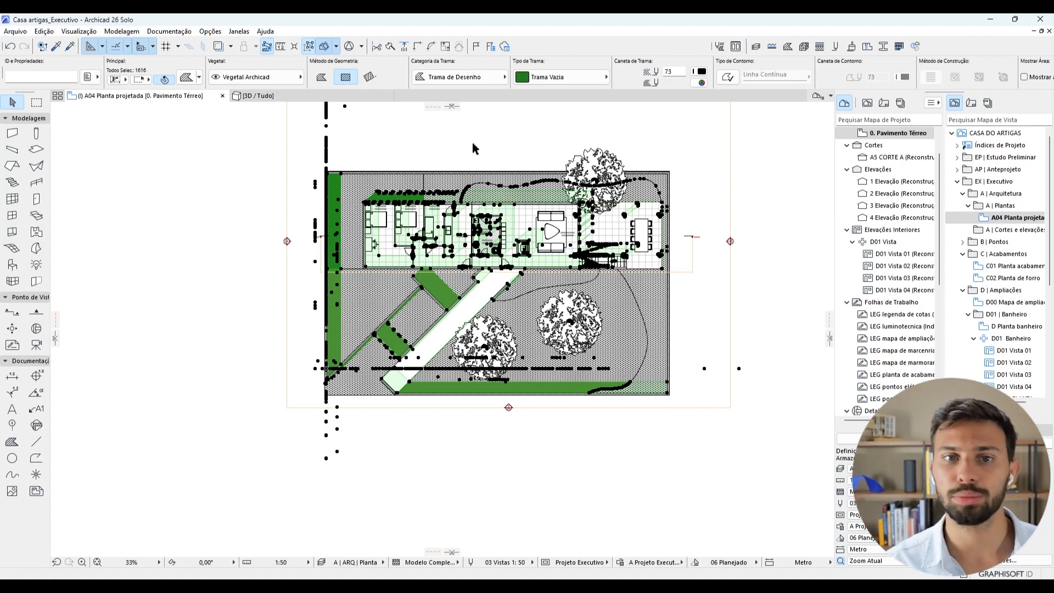
{"action": "left_click", "coordinate": [43, 32]}
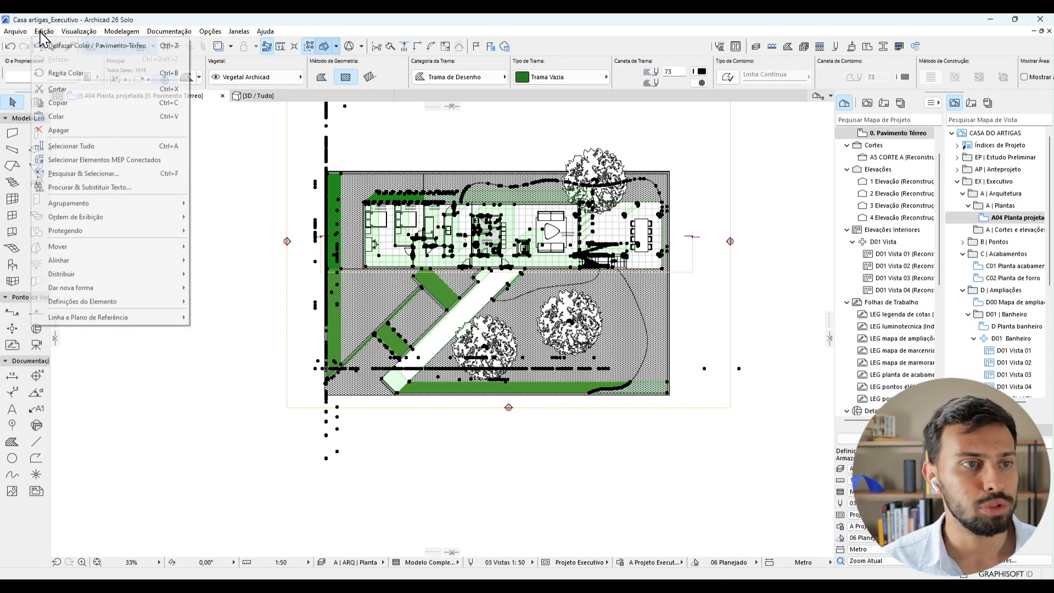
{"action": "mouse_move", "coordinate": [92, 291]}
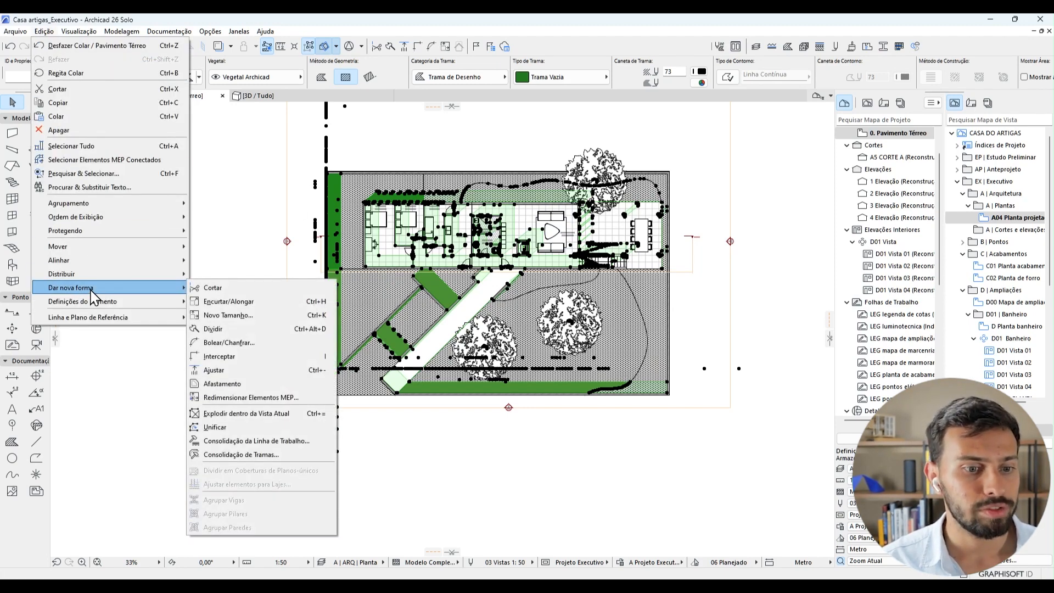
{"action": "left_click", "coordinate": [299, 454]}
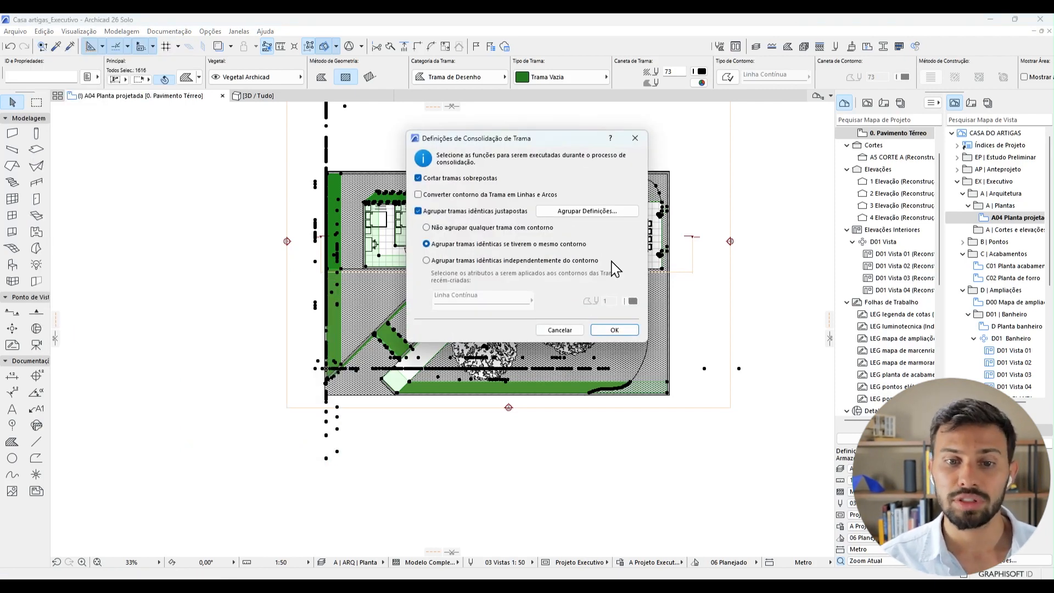
{"action": "left_click", "coordinate": [614, 330]}
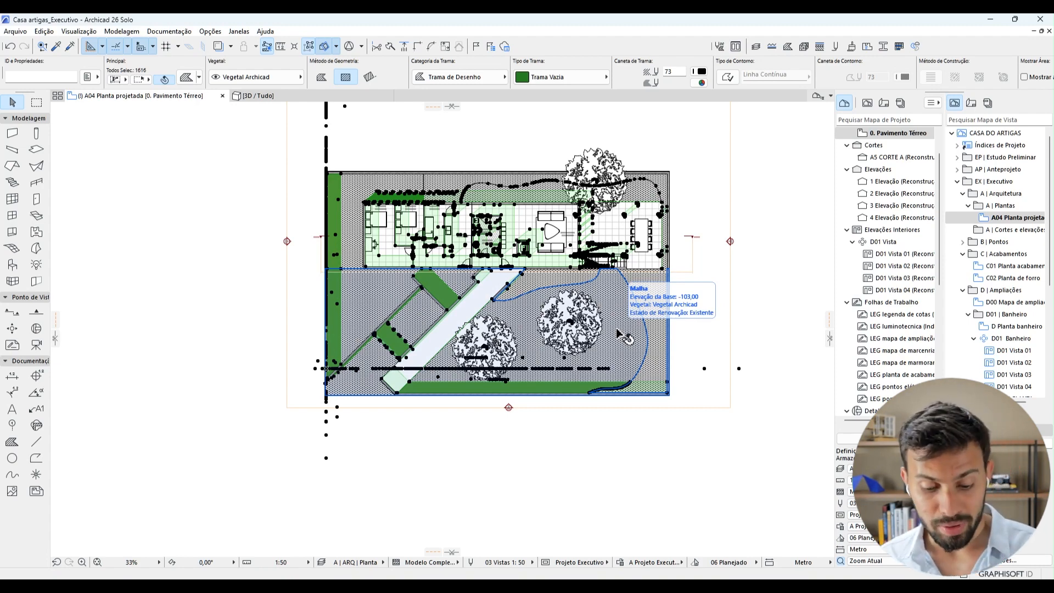
{"action": "key", "text": "ctrl+g"}
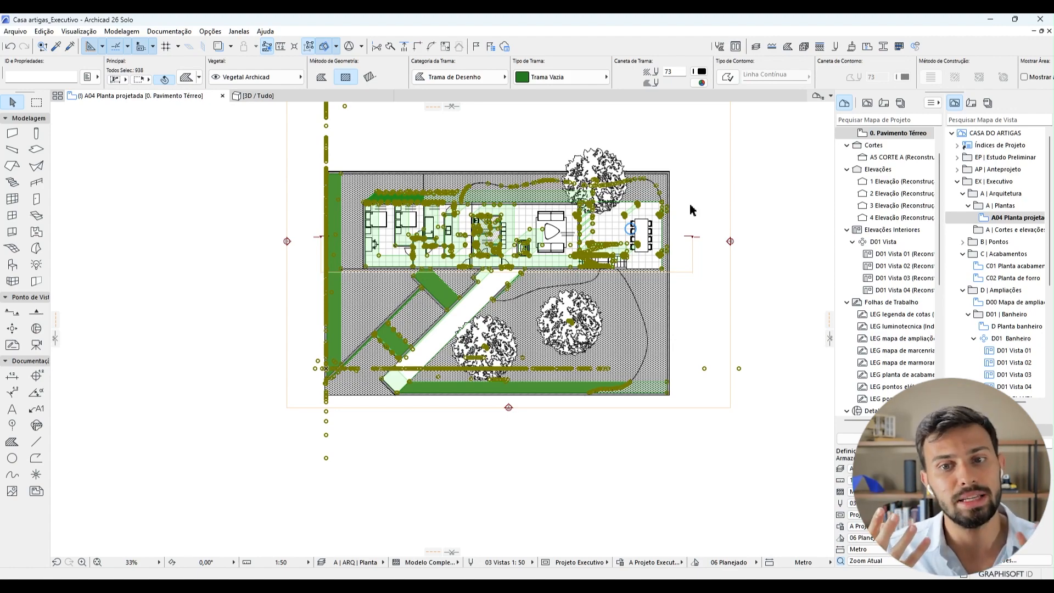
- Bring the grouped shadow fills to the front of the display order and compare the floor plan with the 3D view
{"action": "scroll", "coordinate": [691, 210], "scroll_direction": "up", "scroll_amount": 8}
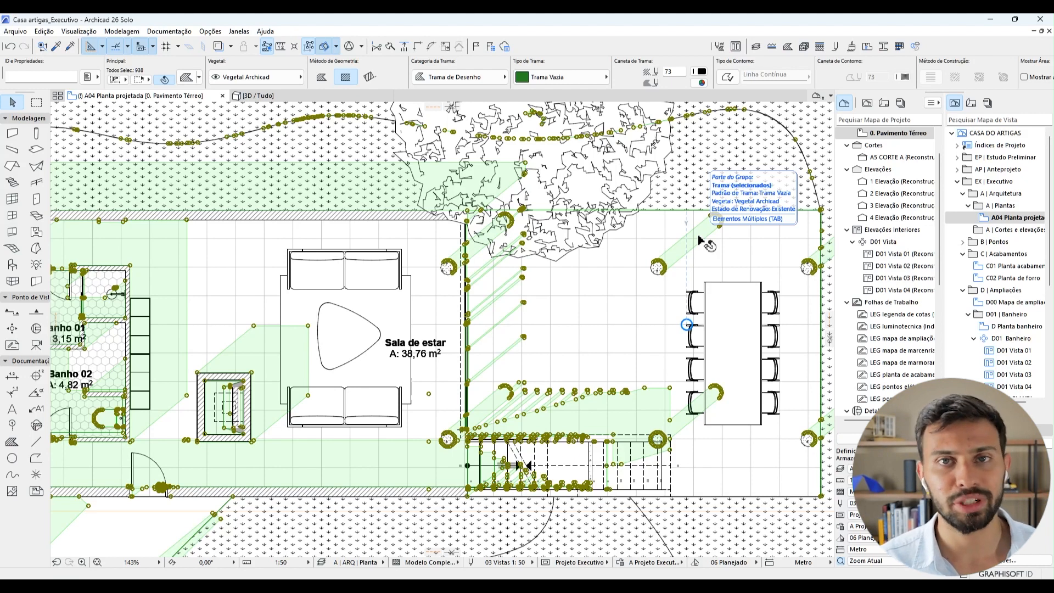
{"action": "right_click", "coordinate": [700, 240]}
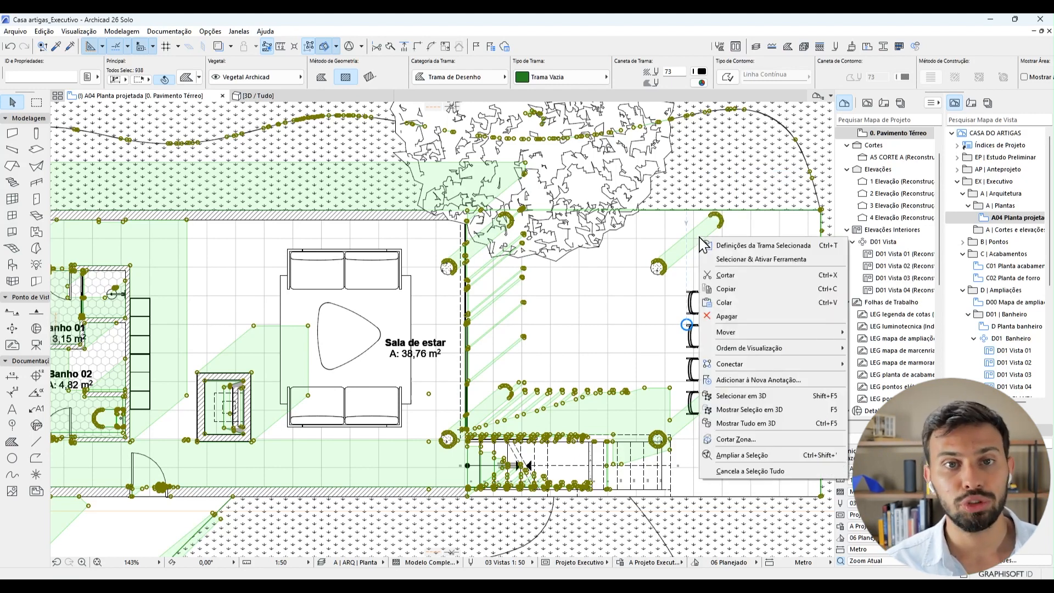
{"action": "mouse_move", "coordinate": [812, 348]}
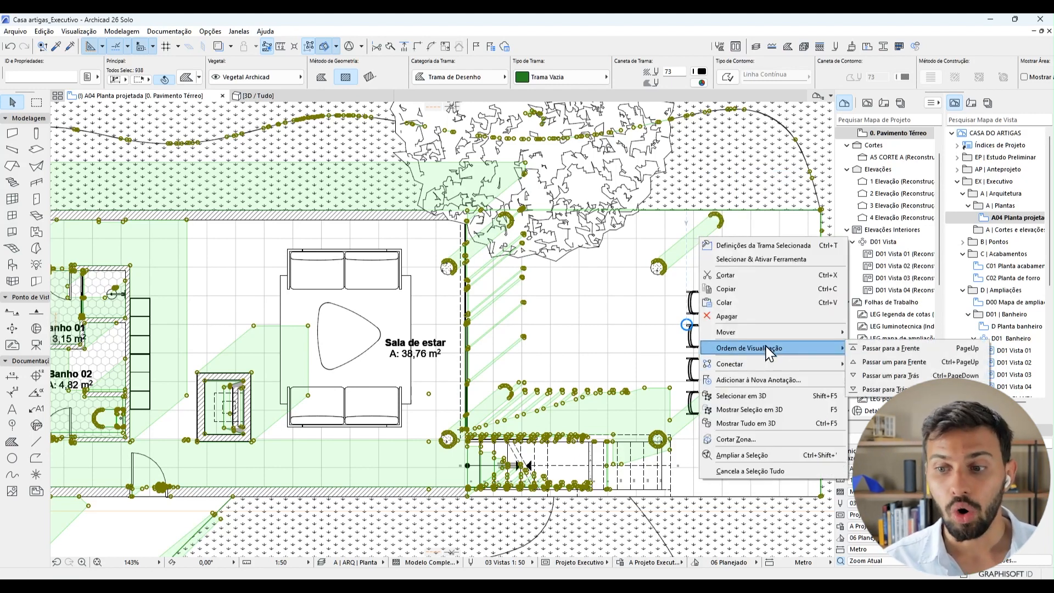
{"action": "left_click", "coordinate": [860, 351]}
{"action": "scroll", "coordinate": [580, 242], "scroll_direction": "down", "scroll_amount": 5}
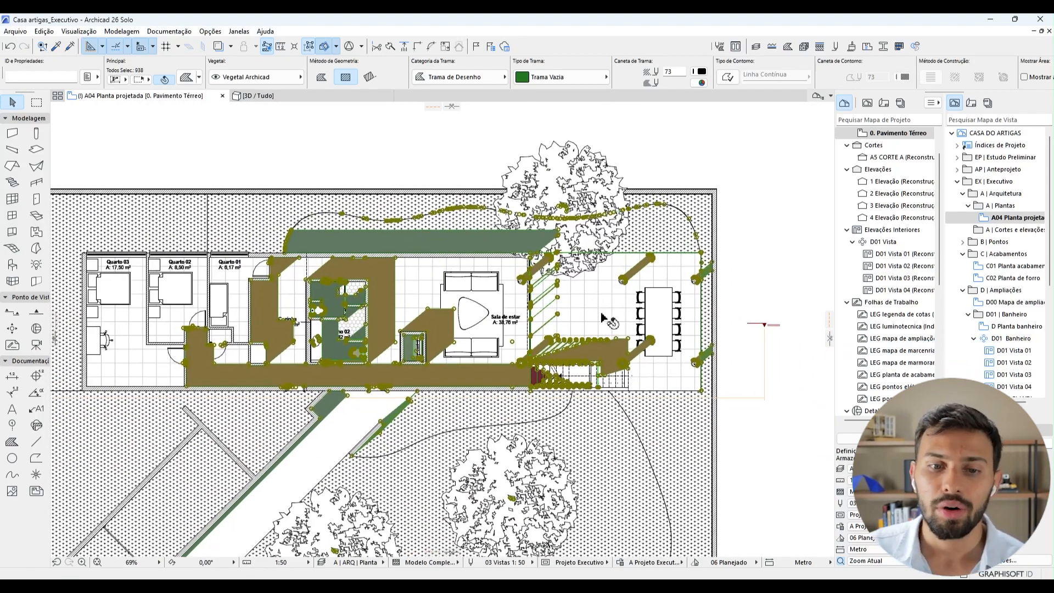
{"action": "key", "text": "Escape"}
{"action": "scroll", "coordinate": [486, 314], "scroll_direction": "down", "scroll_amount": 1}
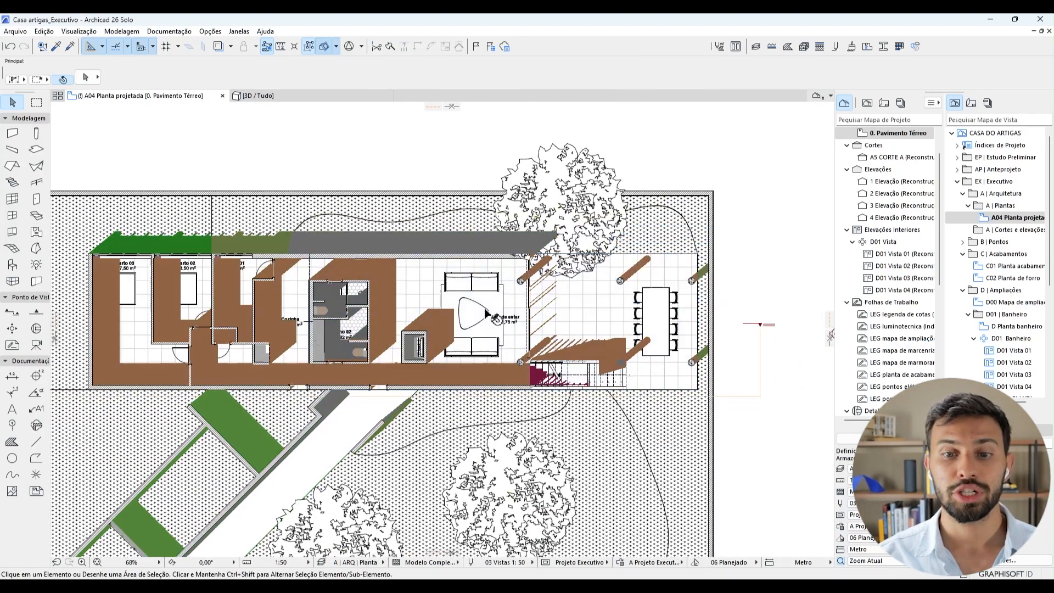
{"action": "scroll", "coordinate": [485, 314], "scroll_direction": "down", "scroll_amount": 3}
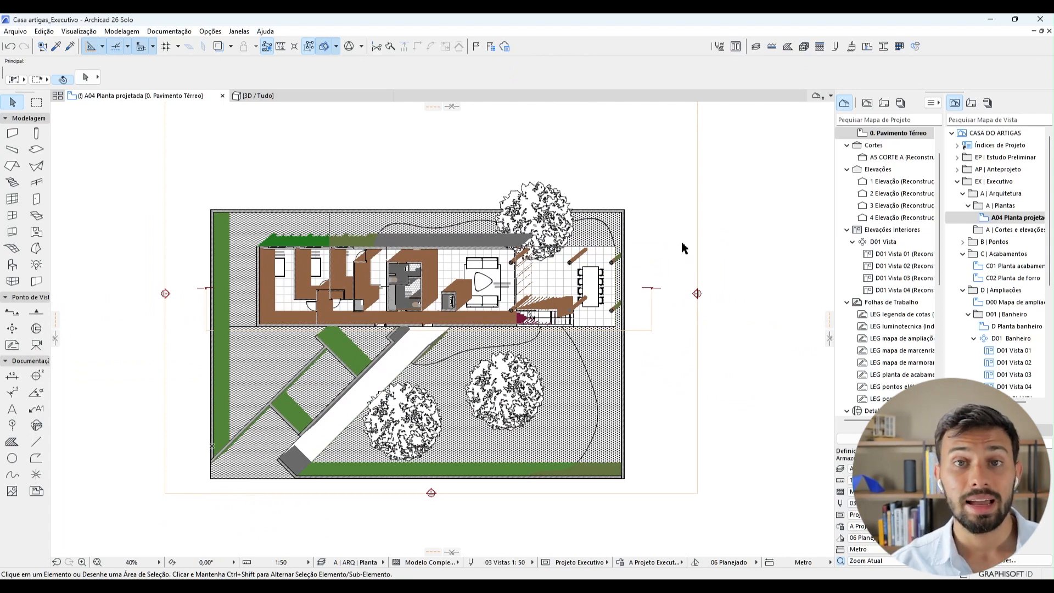
{"action": "left_click", "coordinate": [269, 96]}
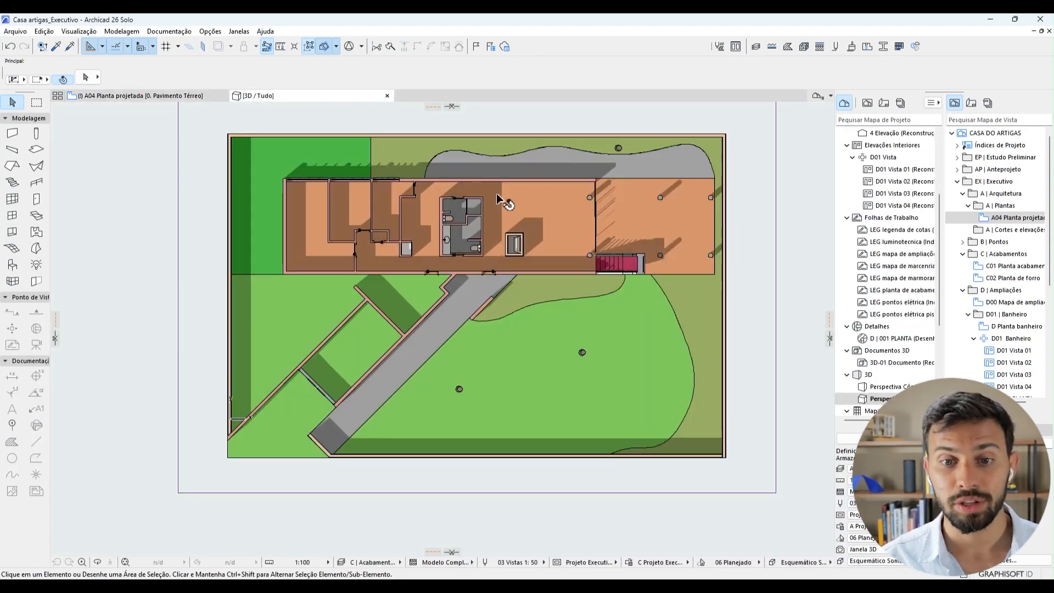
{"action": "left_click", "coordinate": [177, 99]}
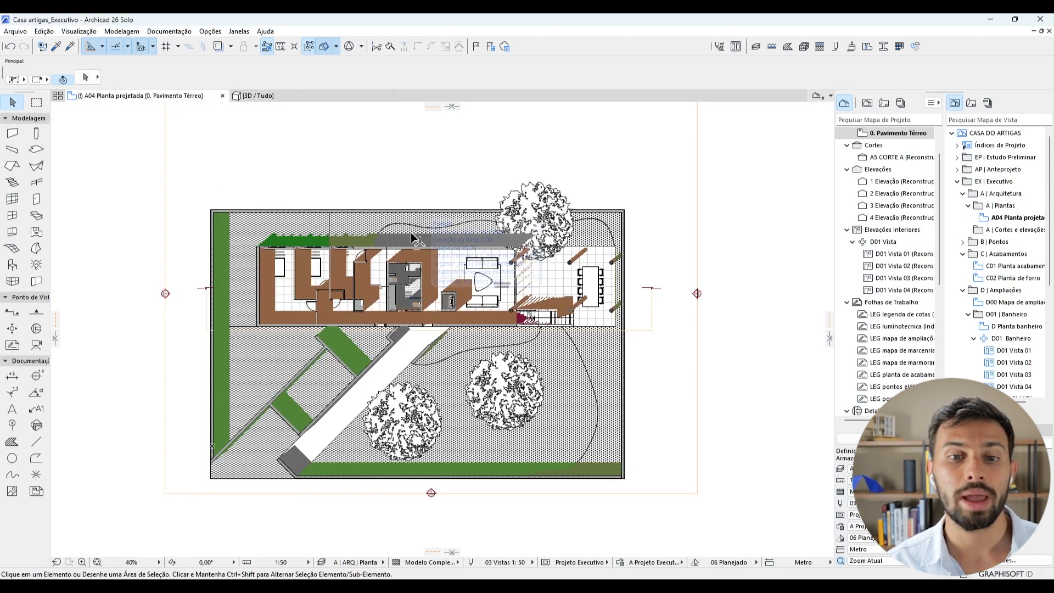
- Turn off group suspension, select the whole group of shadow fills and set its fill type to 25 %
{"action": "left_click", "coordinate": [425, 242]}
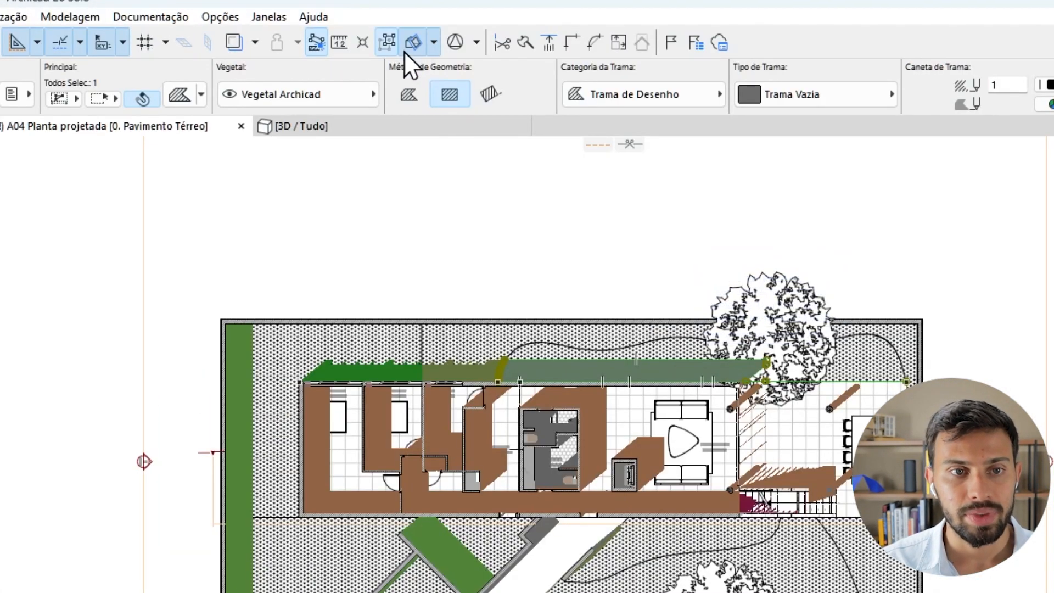
{"action": "key", "text": "ctrl+a"}
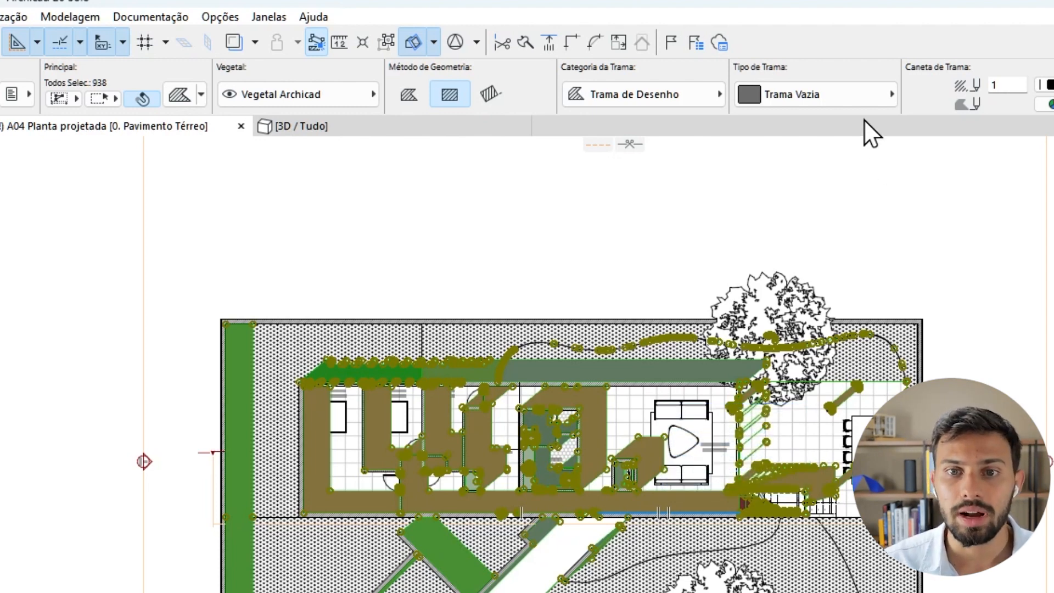
{"action": "left_click", "coordinate": [856, 101]}
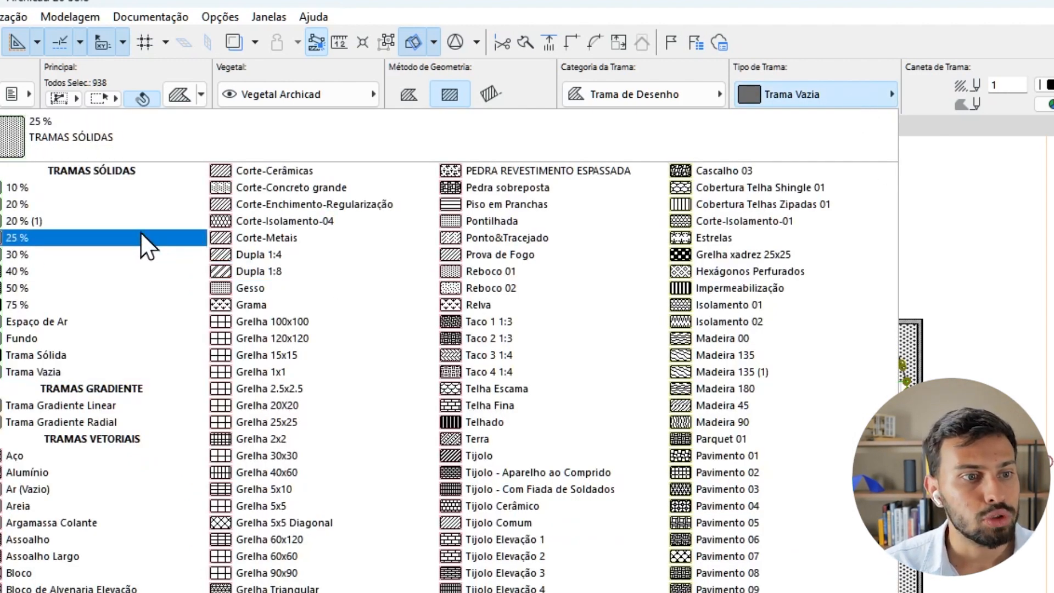
{"action": "left_click", "coordinate": [121, 237]}
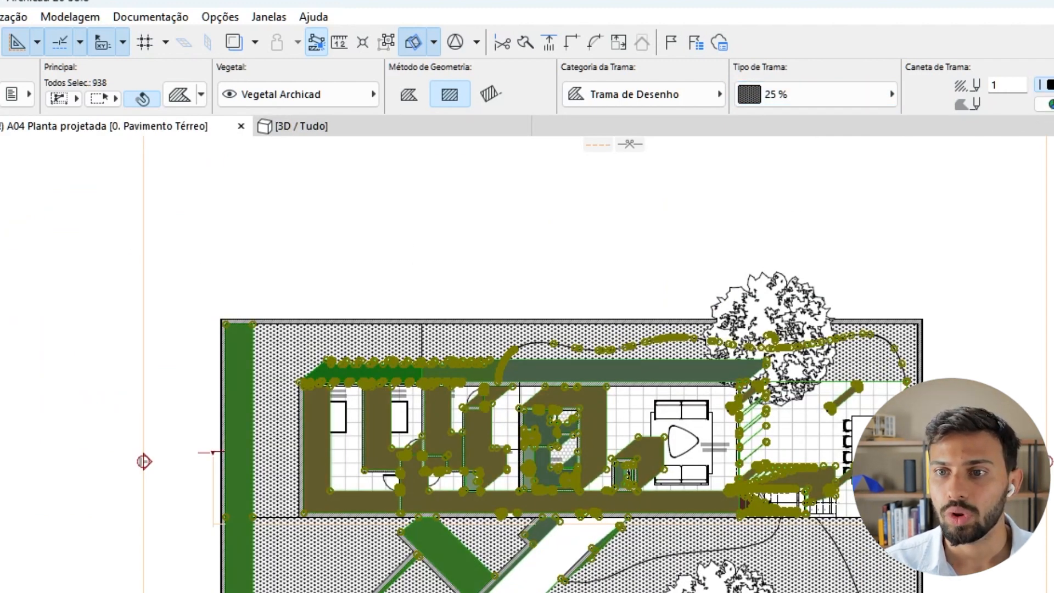
- Set the shadow fills' foreground pen to grey 218 and their background pen to transparent
{"action": "left_click", "coordinate": [1046, 85]}
{"action": "left_click", "coordinate": [964, 278]}
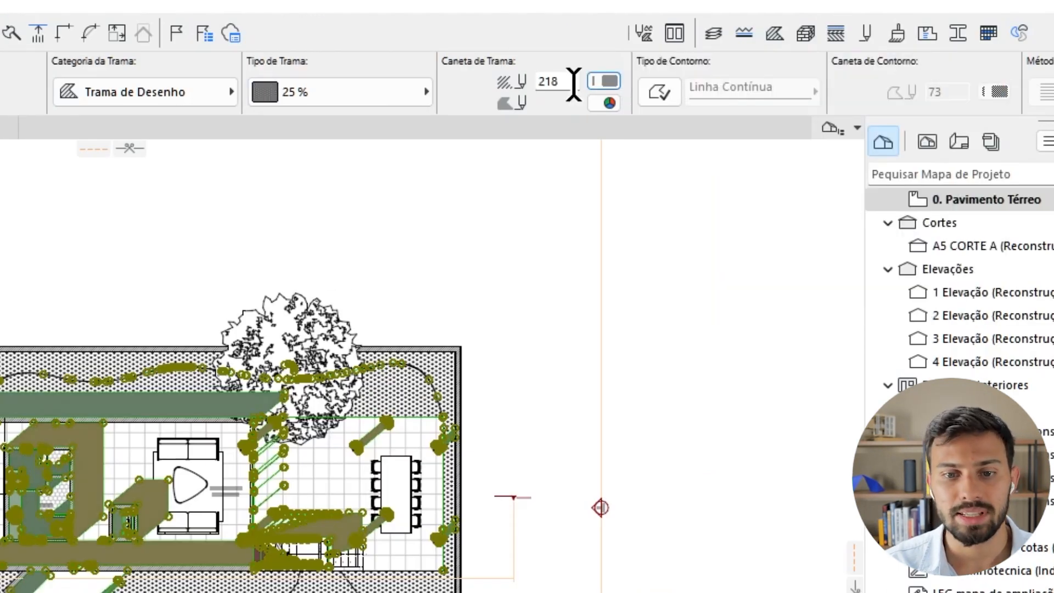
{"action": "left_click", "coordinate": [605, 104]}
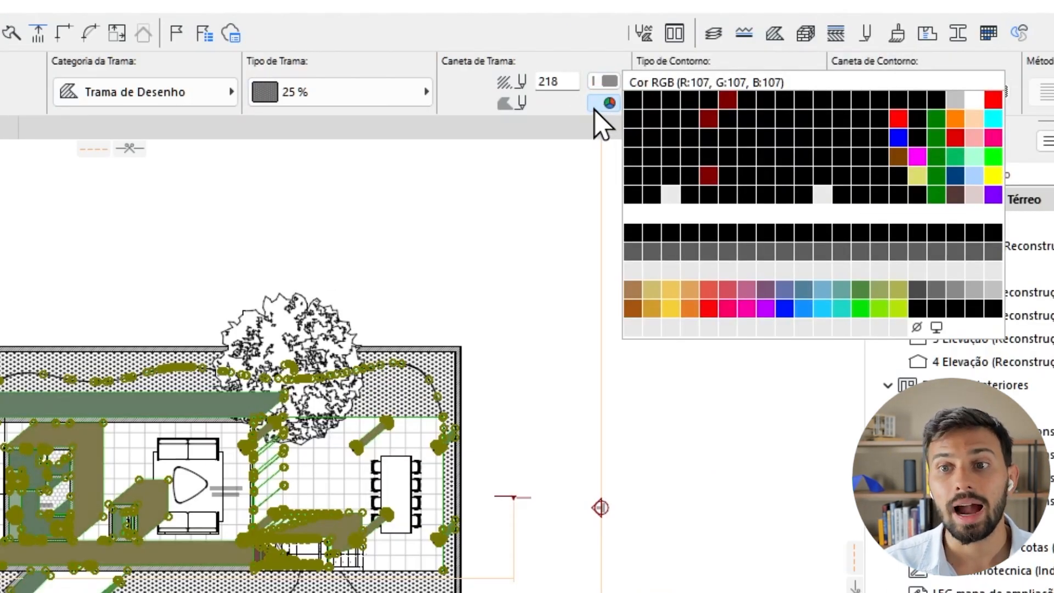
{"action": "left_click", "coordinate": [916, 328]}
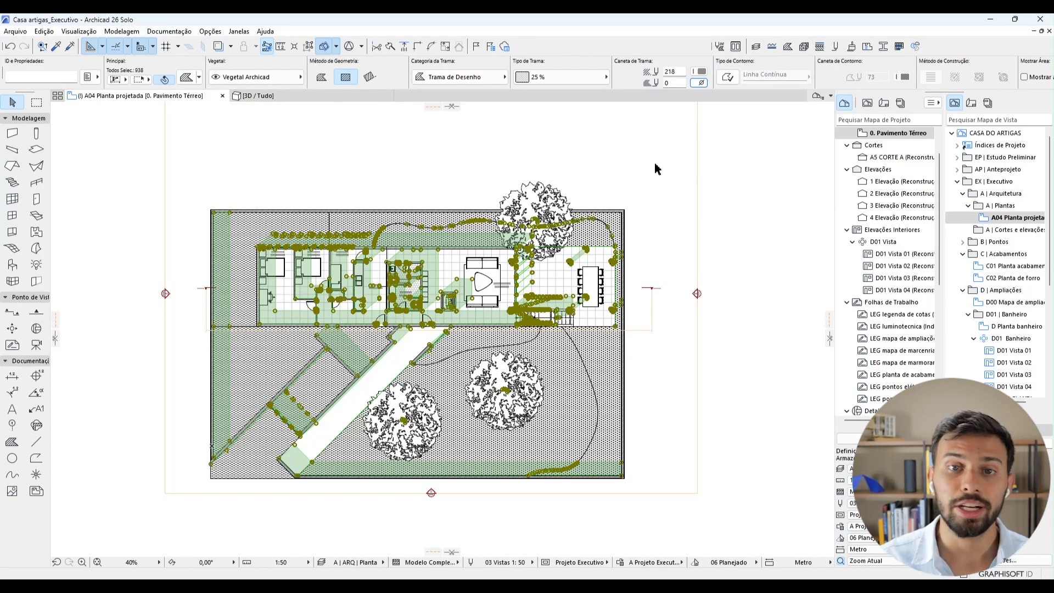
{"action": "key", "text": "Escape"}
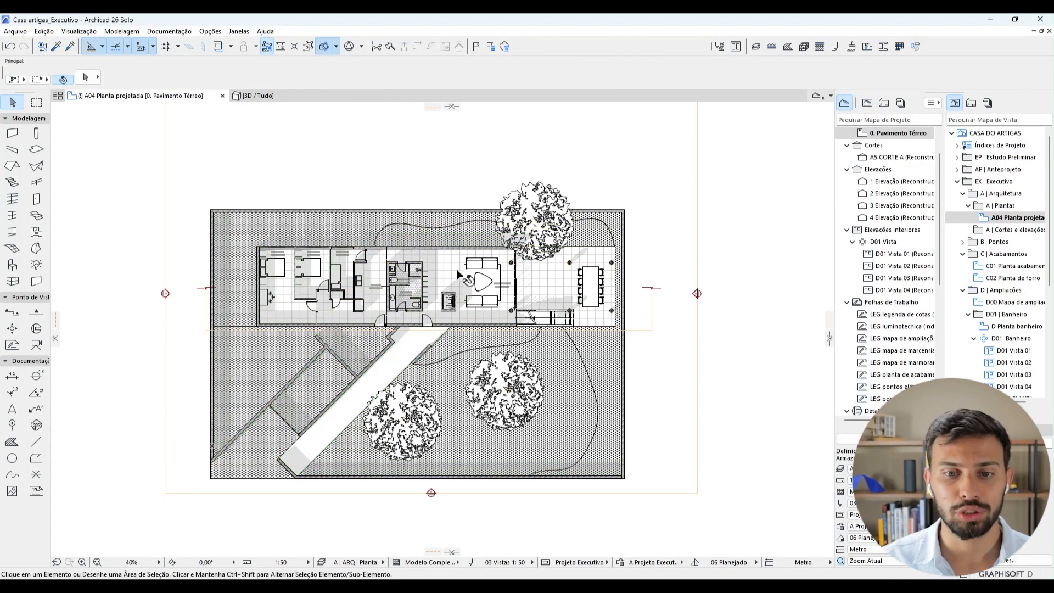
- Select the shadow group again and darken its fill foreground by setting the pen to 216
{"action": "scroll", "coordinate": [475, 203], "scroll_direction": "up", "scroll_amount": 4}
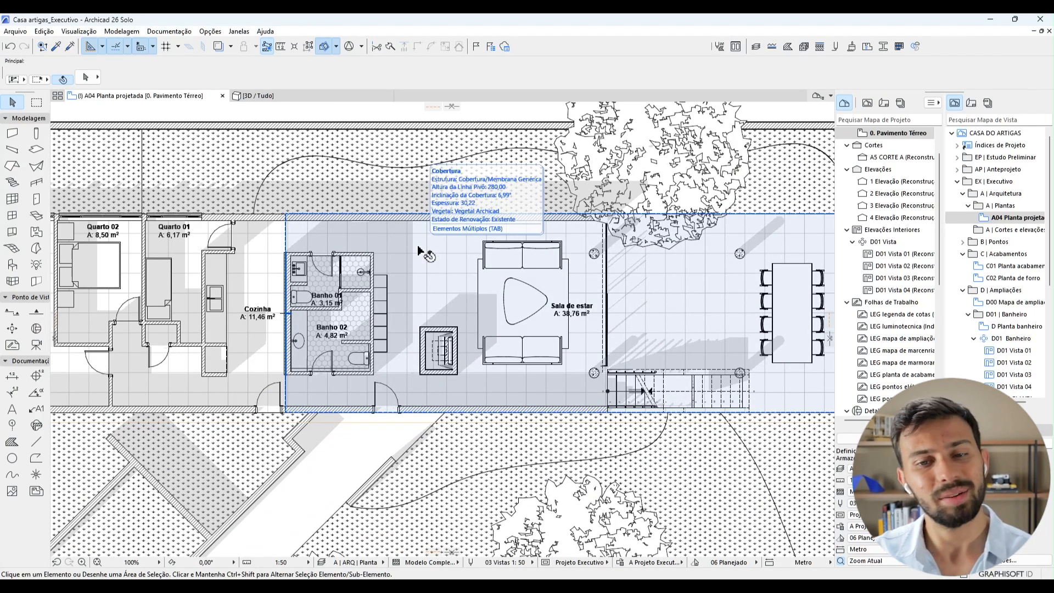
{"action": "left_click", "coordinate": [443, 309]}
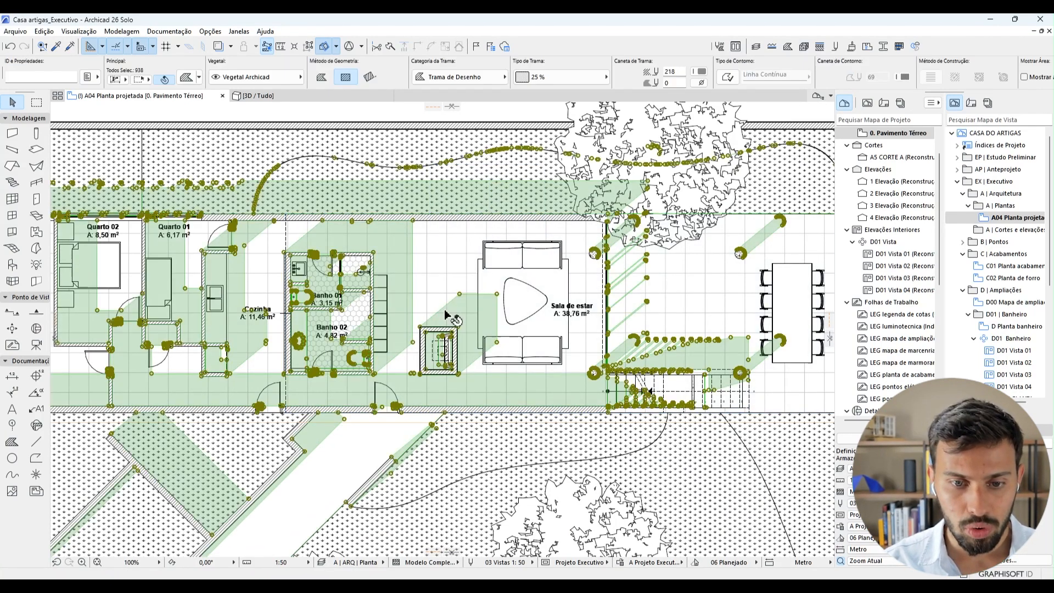
{"action": "left_click", "coordinate": [701, 71]}
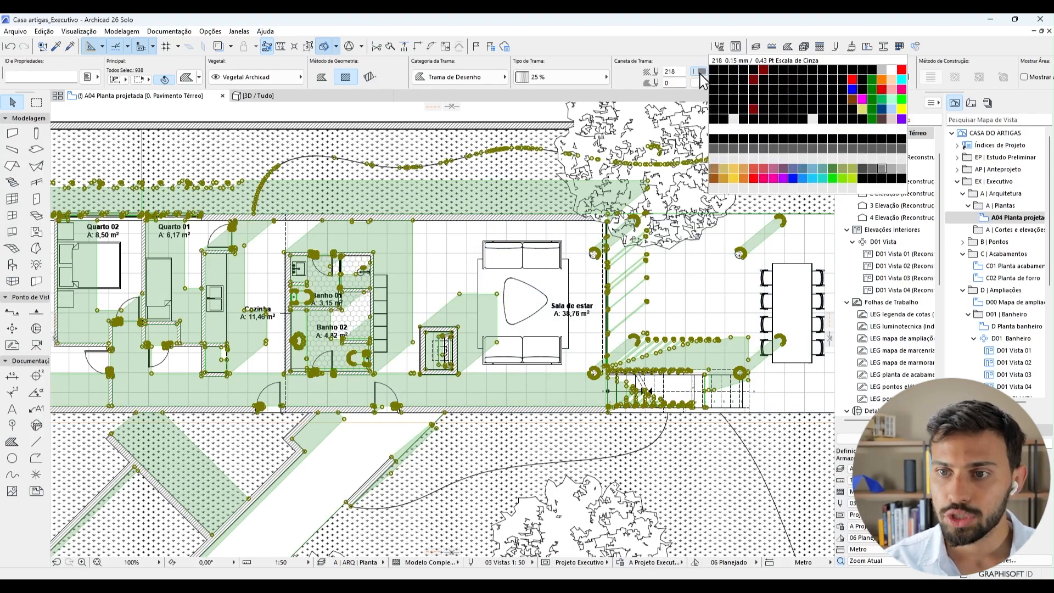
{"action": "left_click", "coordinate": [874, 179]}
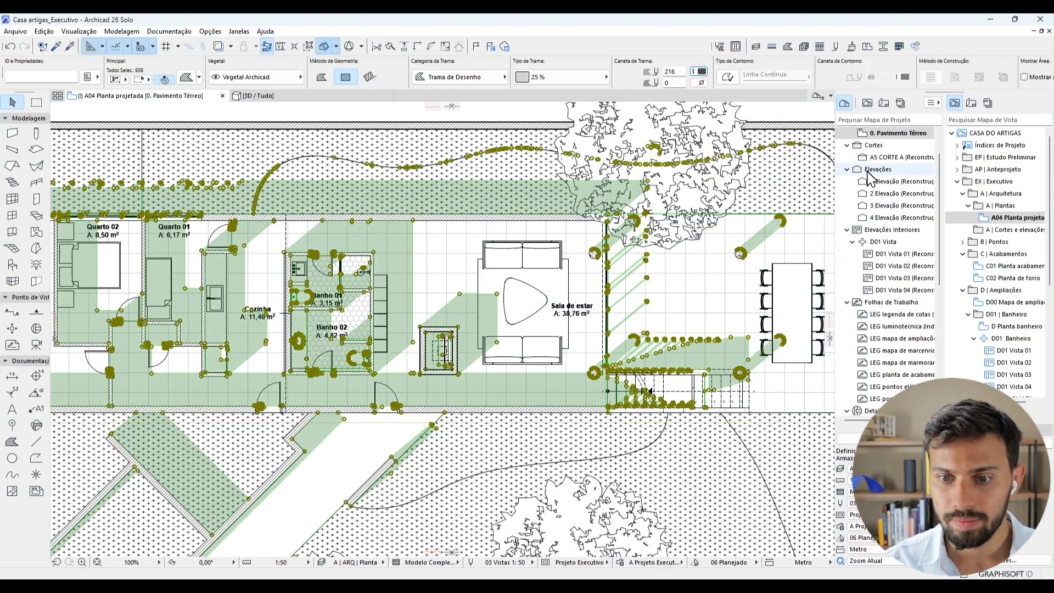
{"action": "key", "text": "Escape"}
{"action": "scroll", "coordinate": [504, 222], "scroll_direction": "down", "scroll_amount": 3}
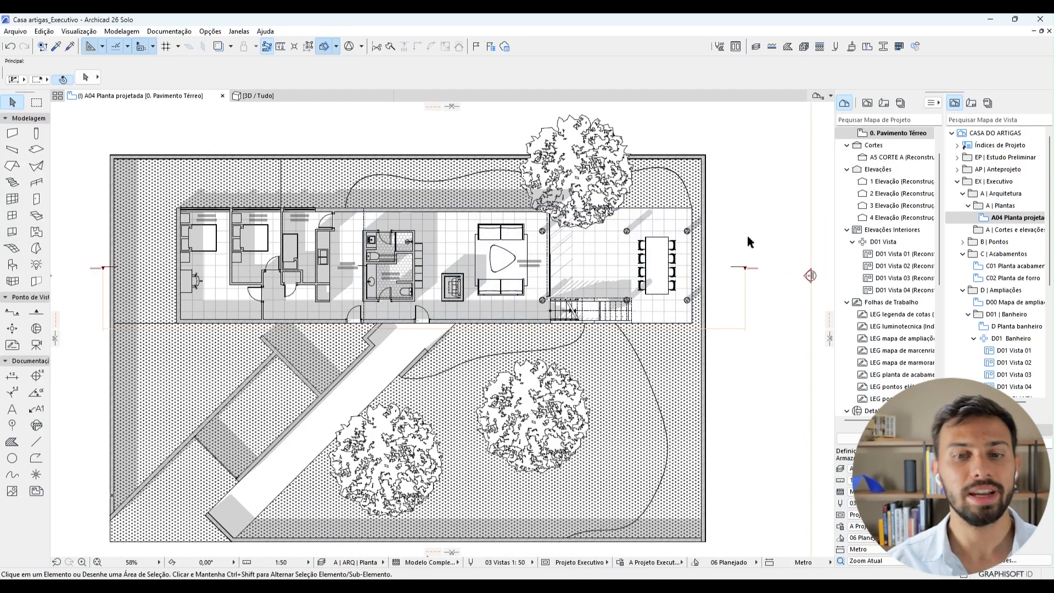
{"action": "scroll", "coordinate": [754, 258], "scroll_direction": "down", "scroll_amount": 2}
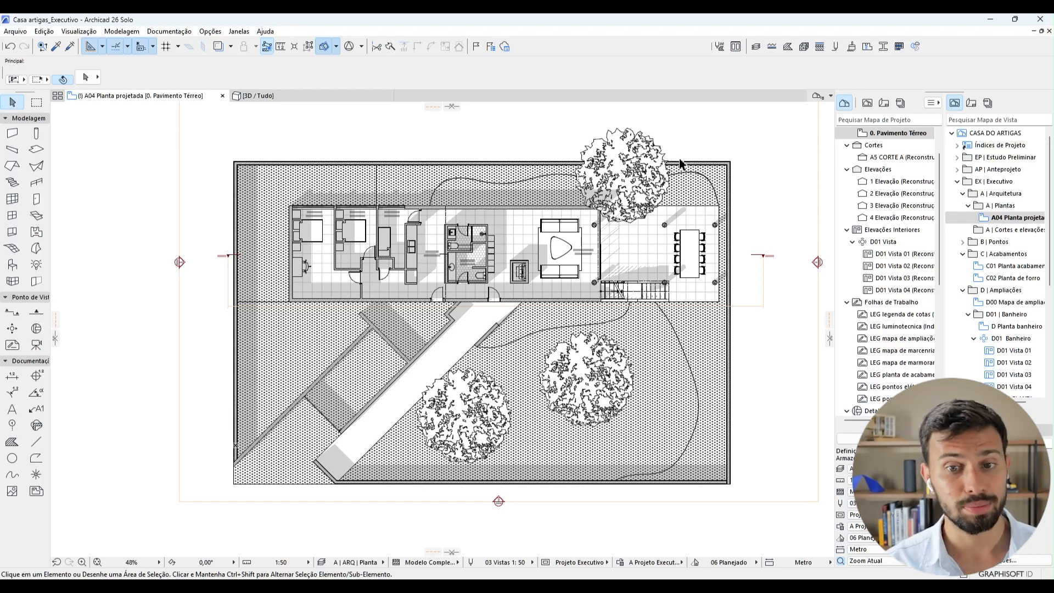
{"action": "left_click", "coordinate": [497, 218]}
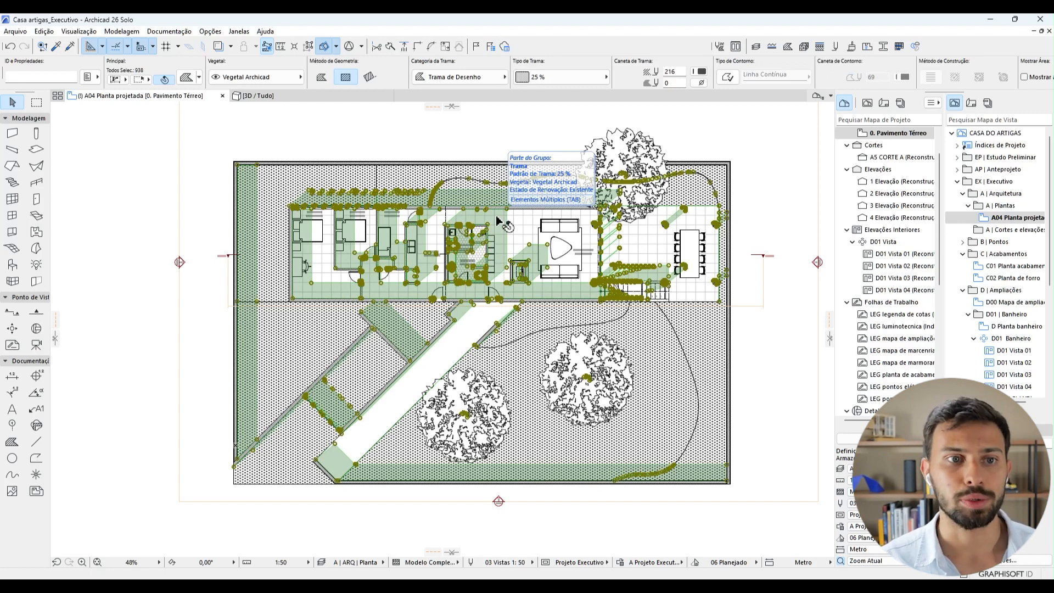
{"action": "left_click", "coordinate": [278, 78]}
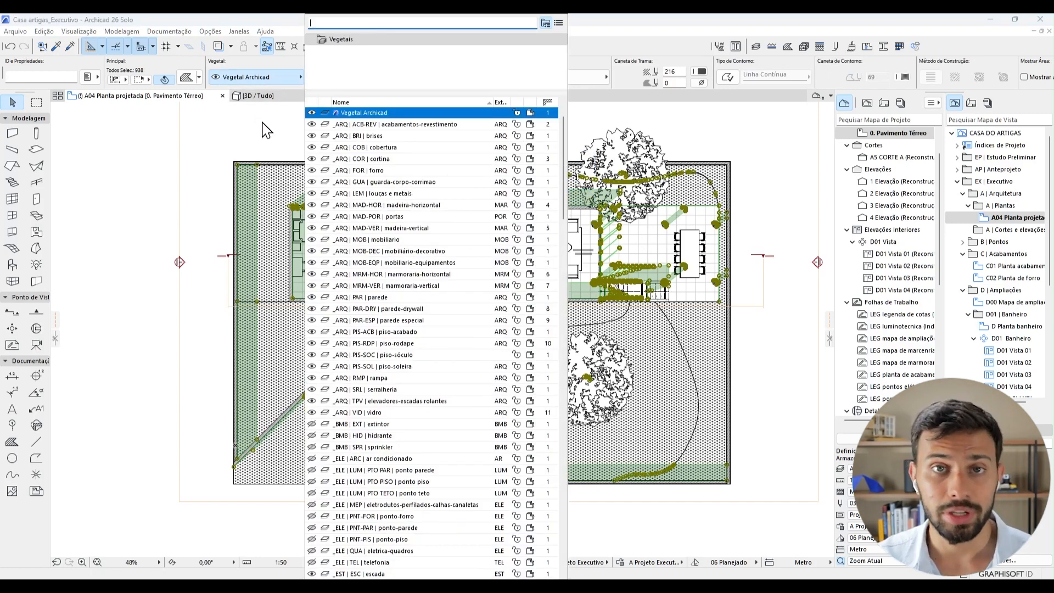
{"action": "left_click", "coordinate": [262, 126]}
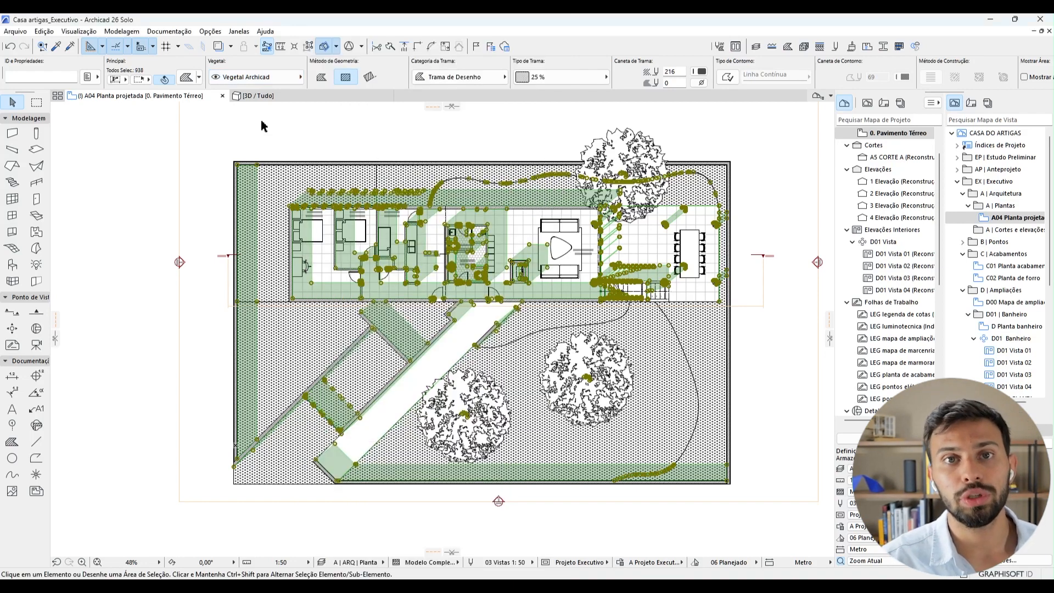
{"action": "left_click", "coordinate": [261, 125]}
- Create a new layer named "ARQ | Sombras" in the layer settings
{"action": "left_click", "coordinate": [322, 562]}
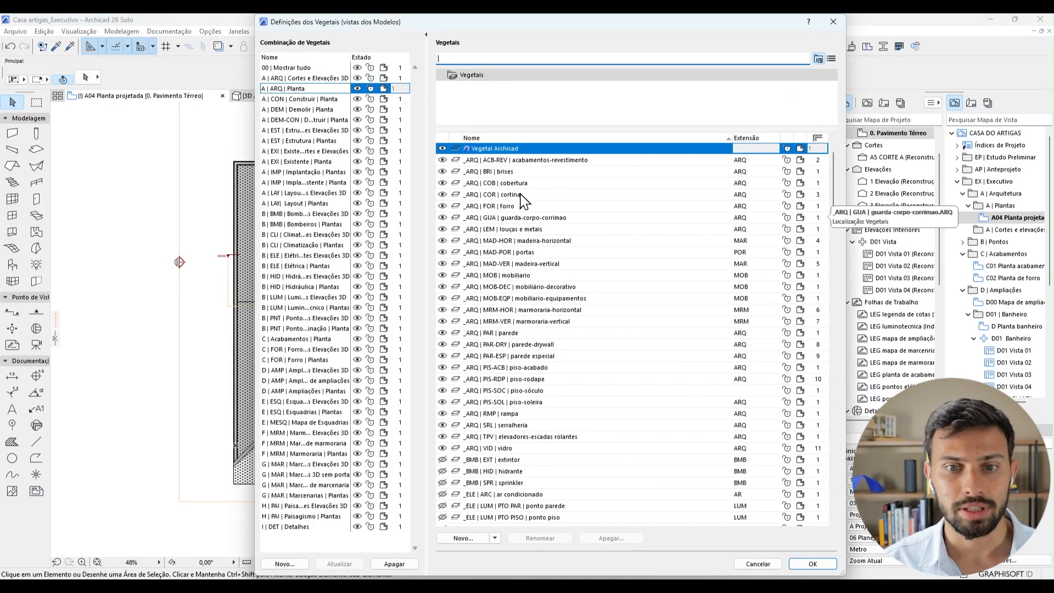
{"action": "left_click", "coordinate": [456, 538]}
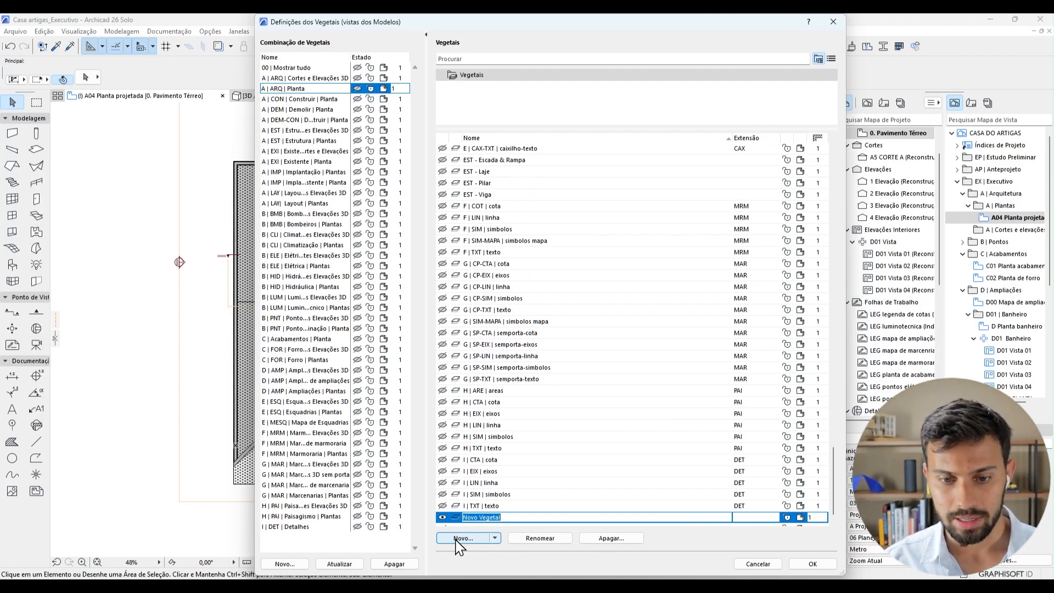
{"action": "type", "text": "ARQ | Sombras"}
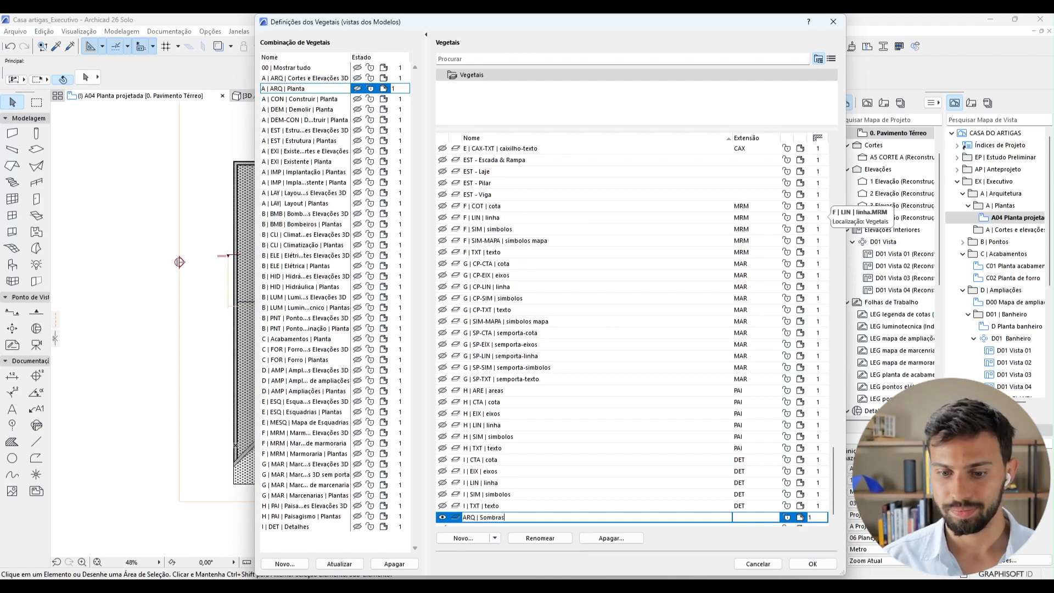
{"action": "key", "text": "Return"}
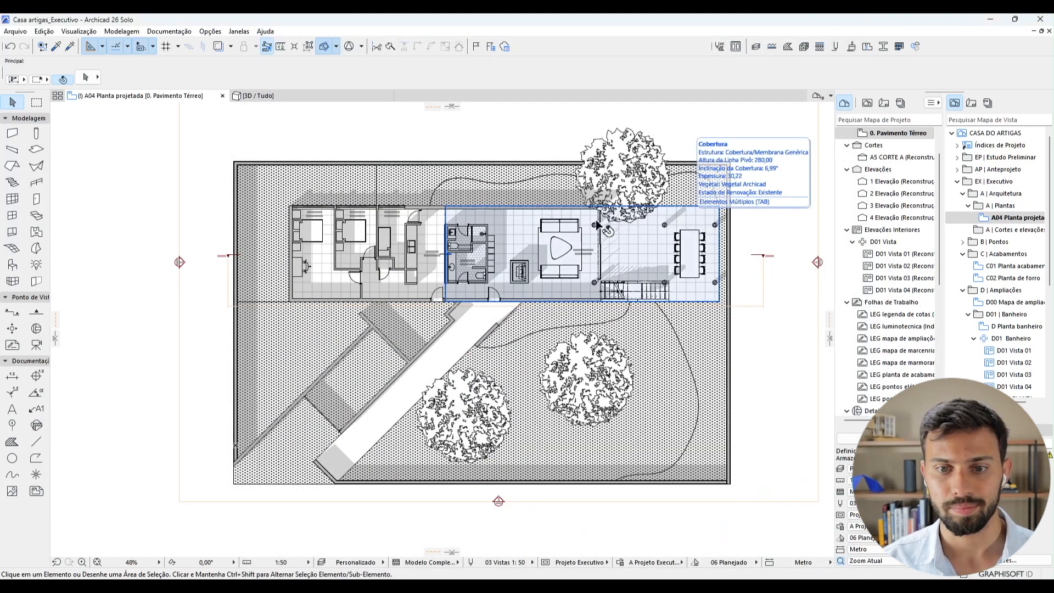
- Select all the shadow fills in the floor plan and move them to the "ARQ | Sombras" layer
{"action": "key", "text": "ctrl+a"}
{"action": "left_click", "coordinate": [277, 78]}
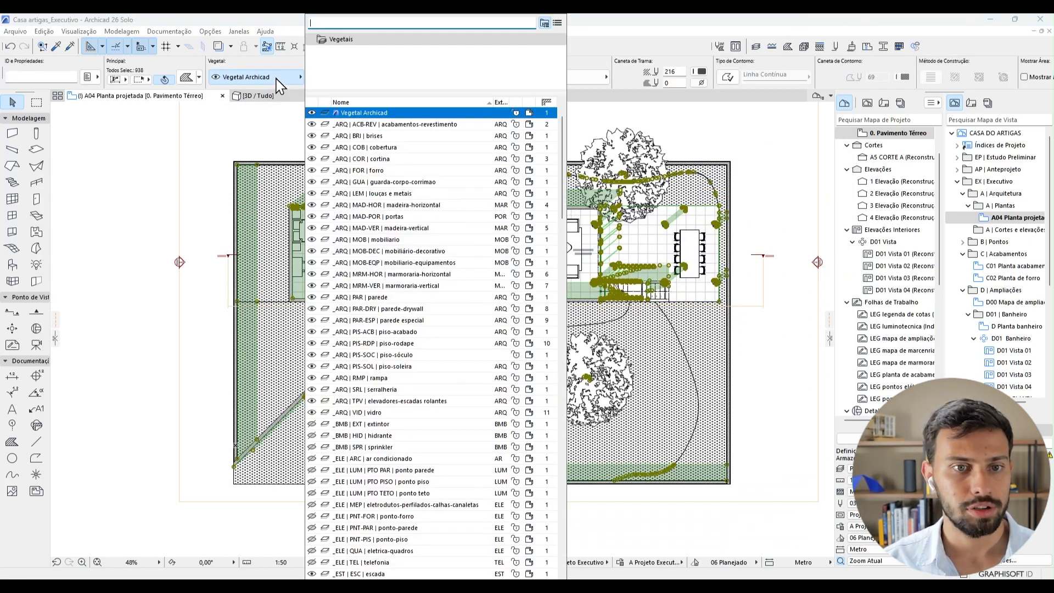
{"action": "type", "text": "sombr"}
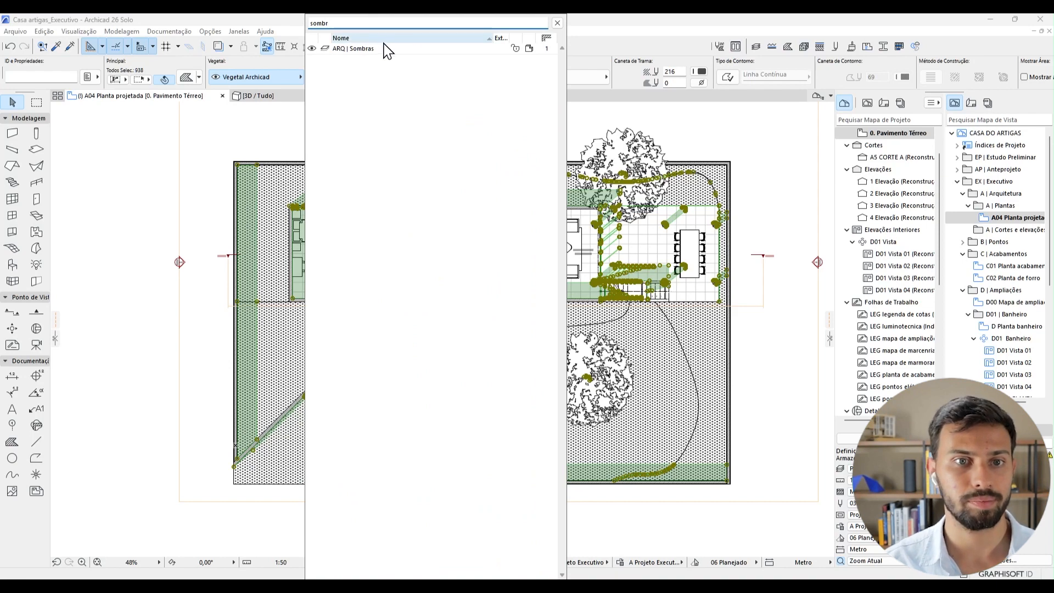
{"action": "left_click", "coordinate": [384, 49]}
{"action": "left_click", "coordinate": [354, 144]}
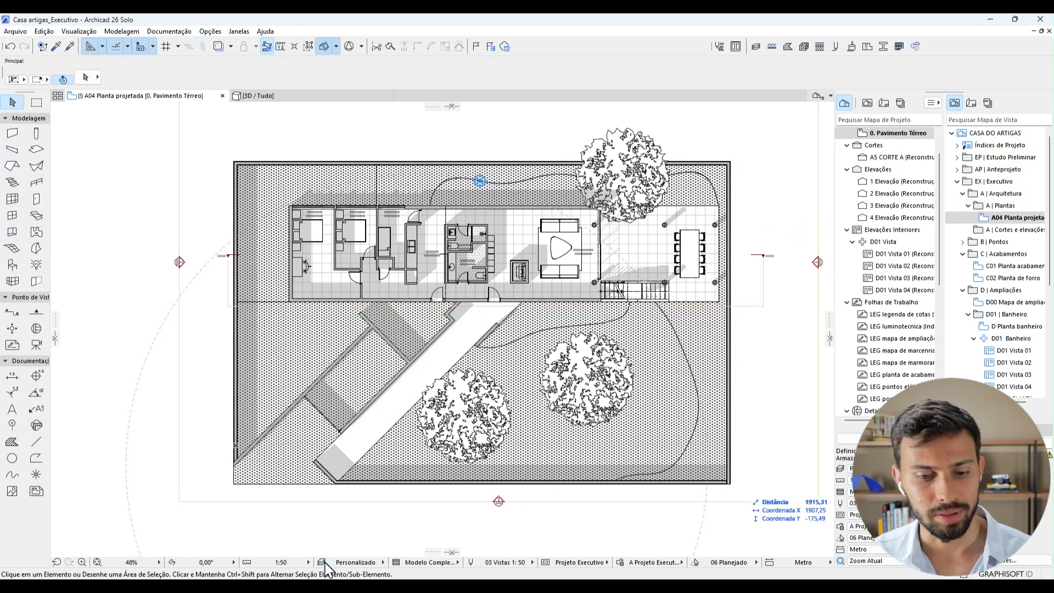
- Find the "ARQ | Sombras" layer in the layer settings and apply the "A | ARQ | Planta" layer combination with that layer shown
{"action": "left_click", "coordinate": [321, 562]}
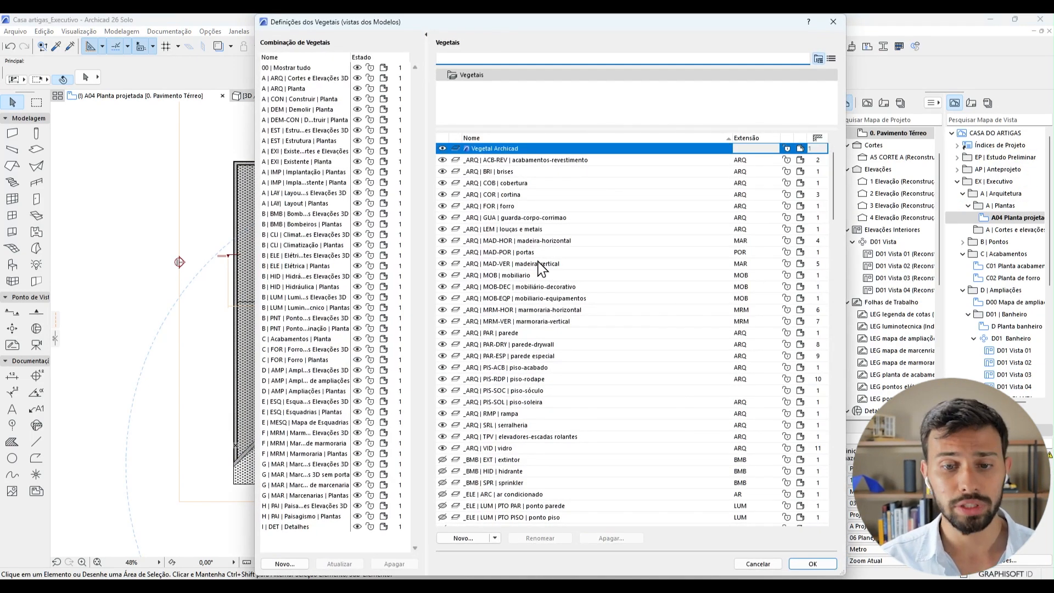
{"action": "scroll", "coordinate": [541, 266], "scroll_direction": "down", "scroll_amount": 2}
{"action": "scroll", "coordinate": [541, 267], "scroll_direction": "down", "scroll_amount": 1}
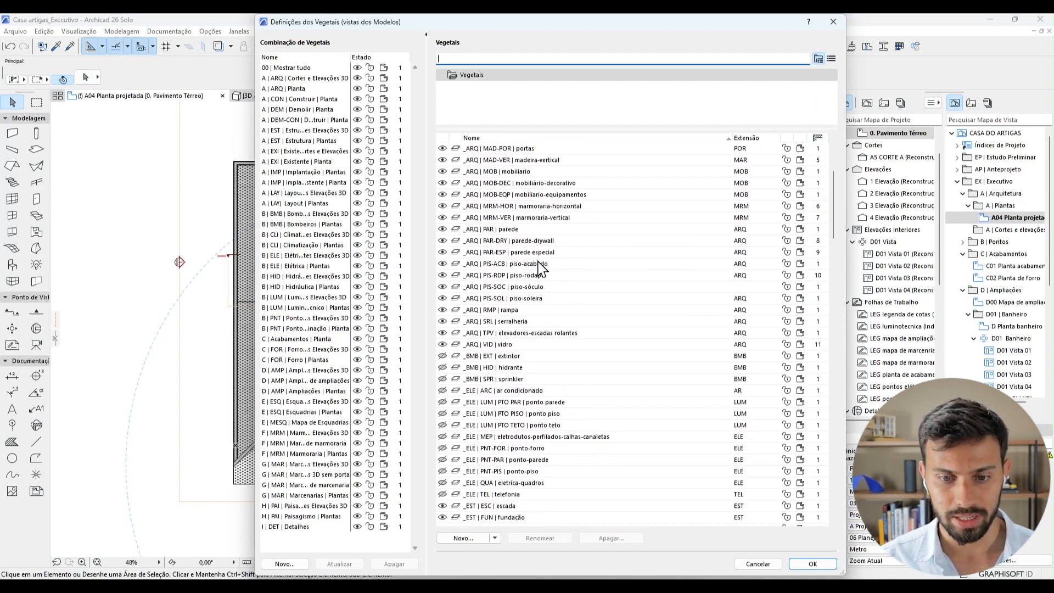
{"action": "scroll", "coordinate": [540, 266], "scroll_direction": "down", "scroll_amount": 3}
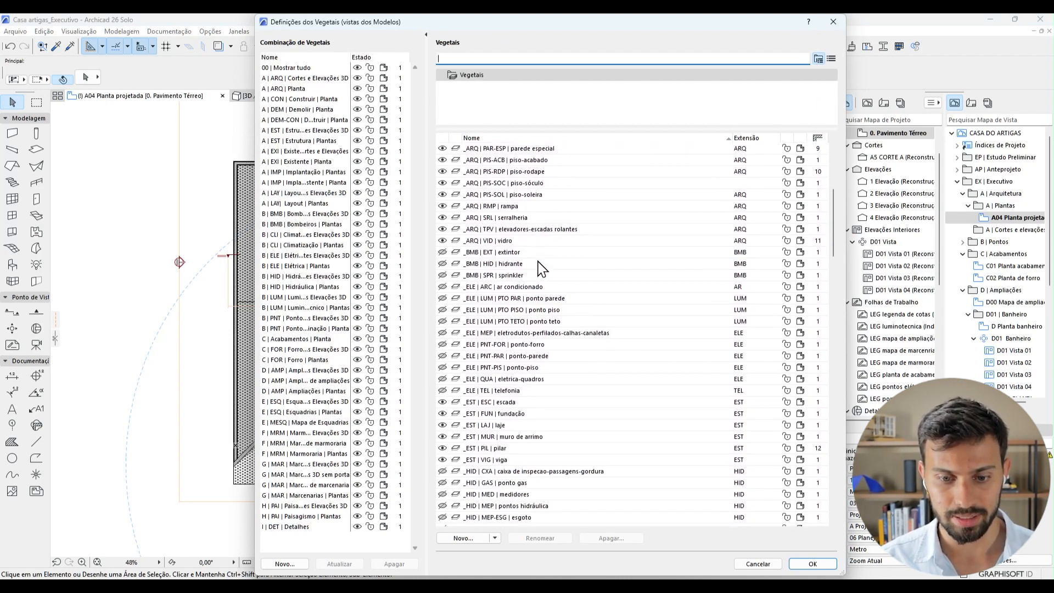
{"action": "scroll", "coordinate": [538, 266], "scroll_direction": "up", "scroll_amount": 2}
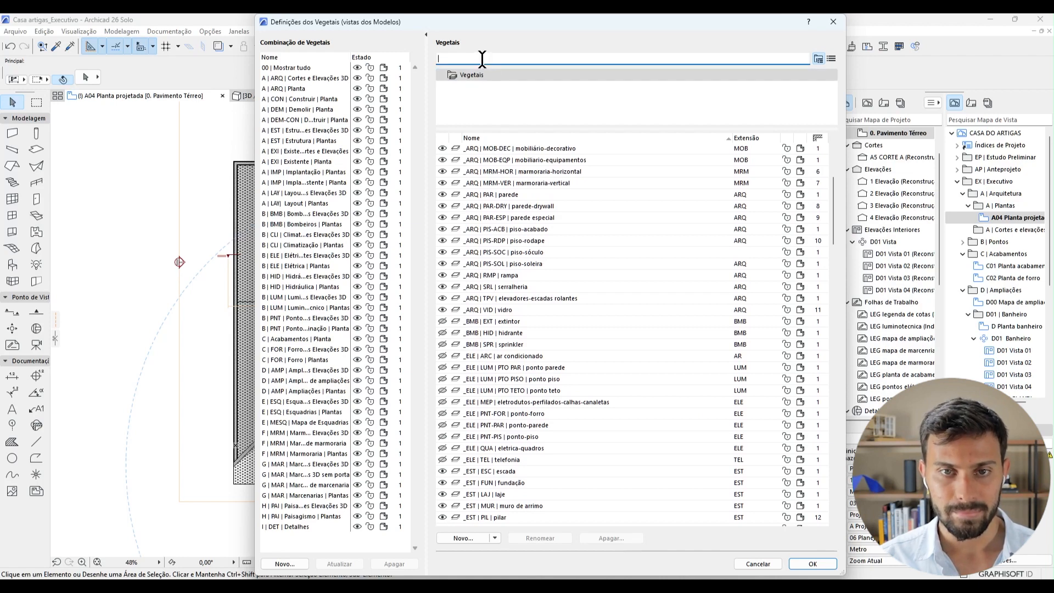
{"action": "type", "text": "sombra"}
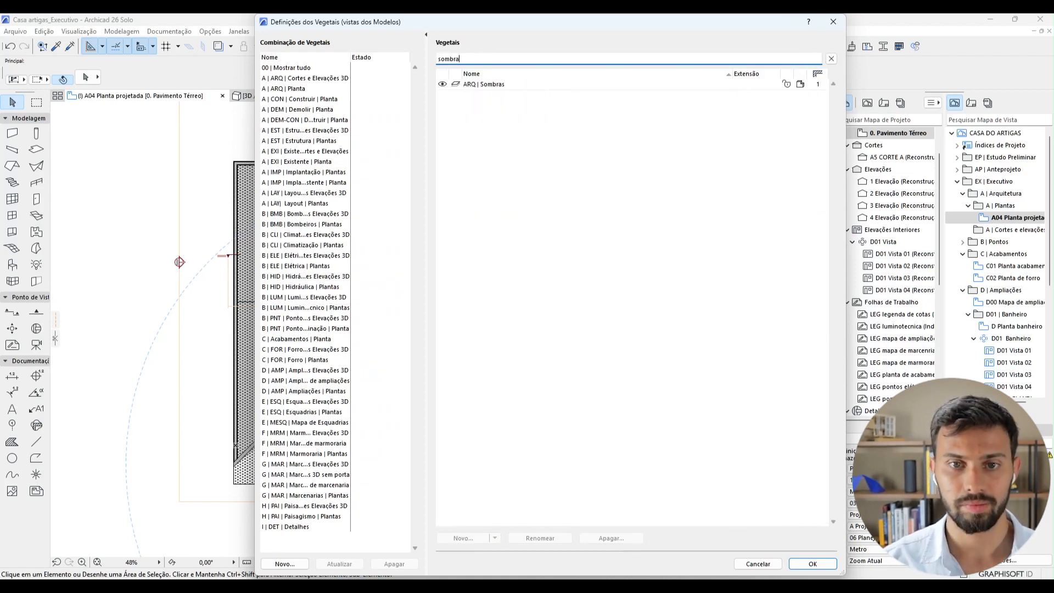
{"action": "left_click", "coordinate": [531, 84]}
{"action": "left_click", "coordinate": [291, 90]}
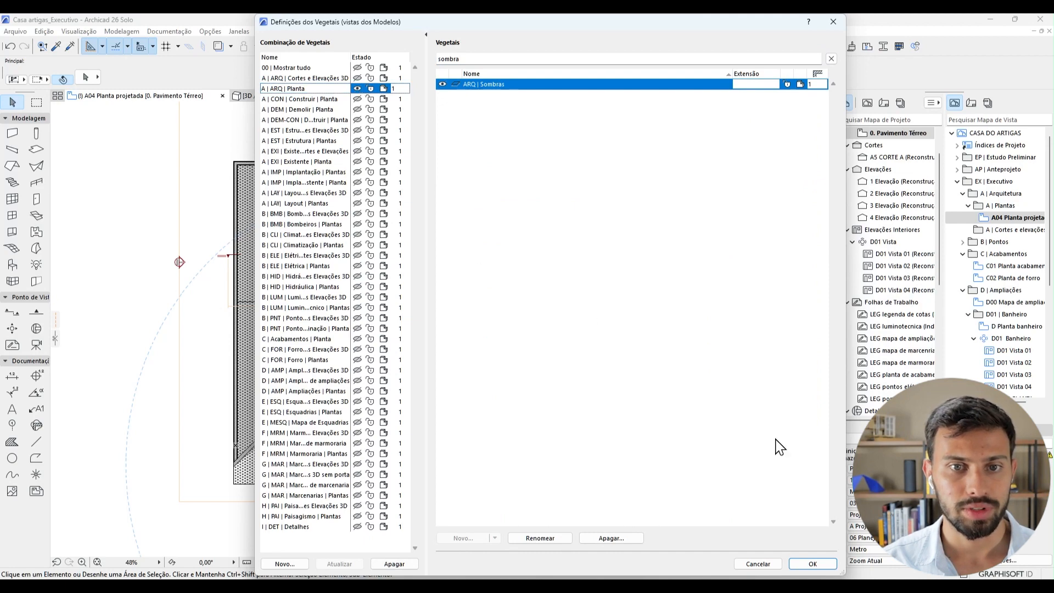
{"action": "left_click", "coordinate": [814, 563]}
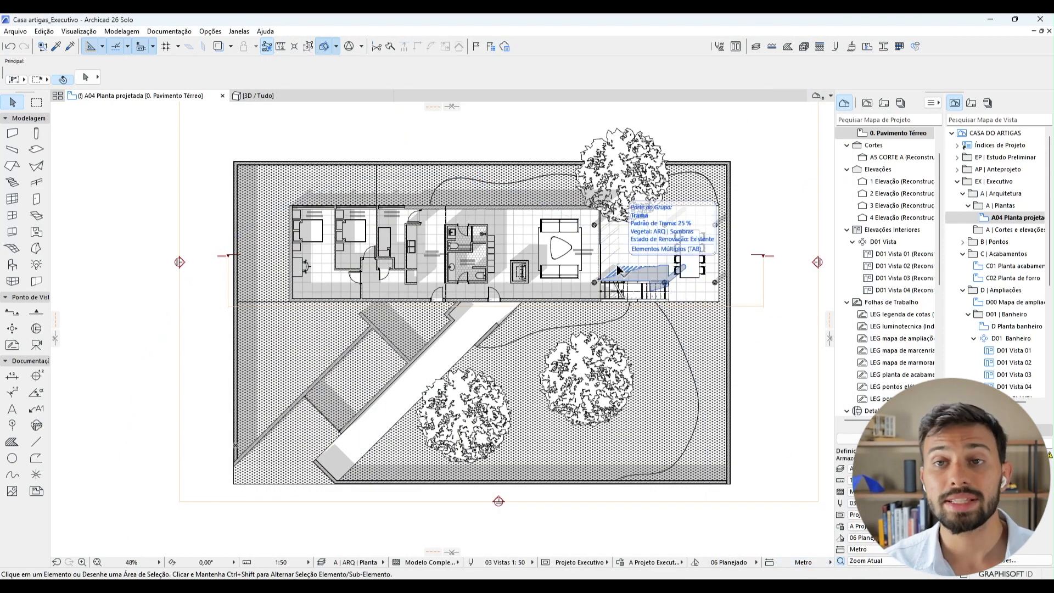
- Switch the floor plan to the "A | EST | Estrutura | Plantas" layer combination to check the shadows' visibility there
{"action": "left_click", "coordinate": [357, 562]}
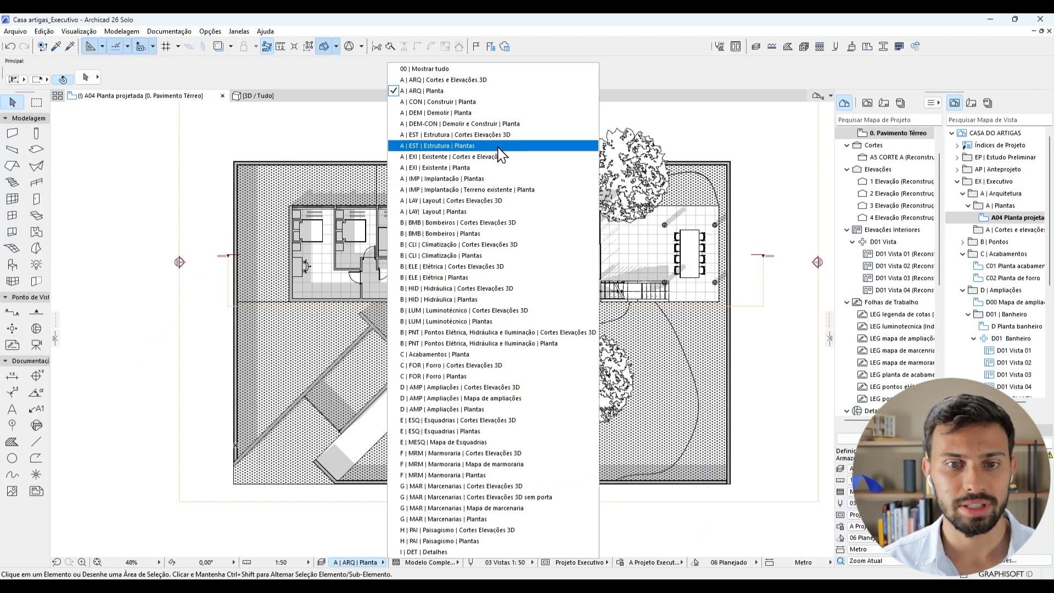
{"action": "left_click", "coordinate": [500, 146]}
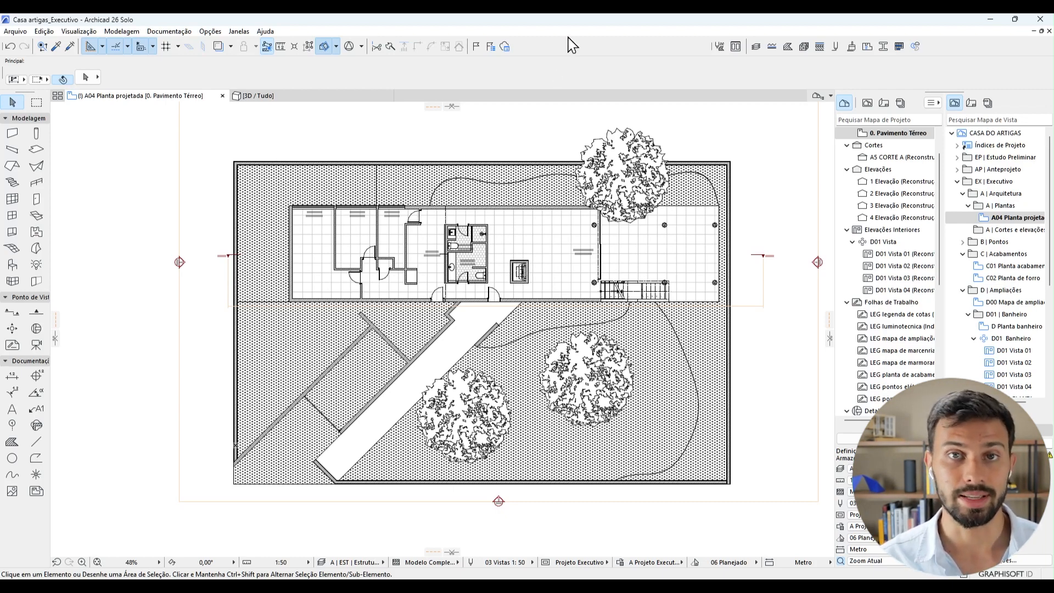
- Draw a marquee around the whole site model in the top-down 3D view and clear it
{"action": "left_click", "coordinate": [334, 97]}
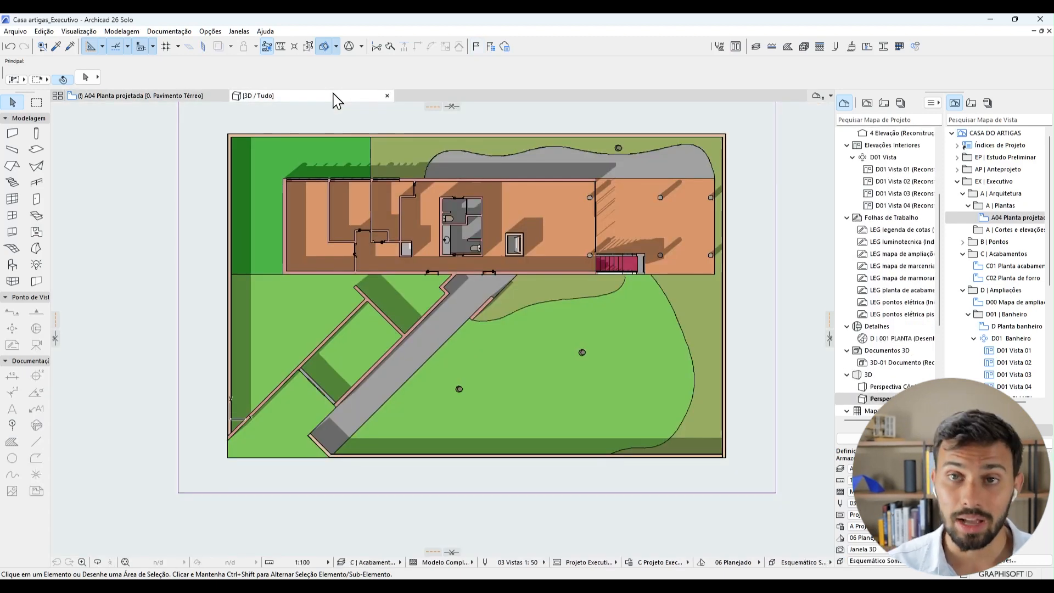
{"action": "left_click", "coordinate": [37, 102]}
{"action": "left_click_drag", "start_coordinate": [156, 117], "coordinate": [526, 328]}
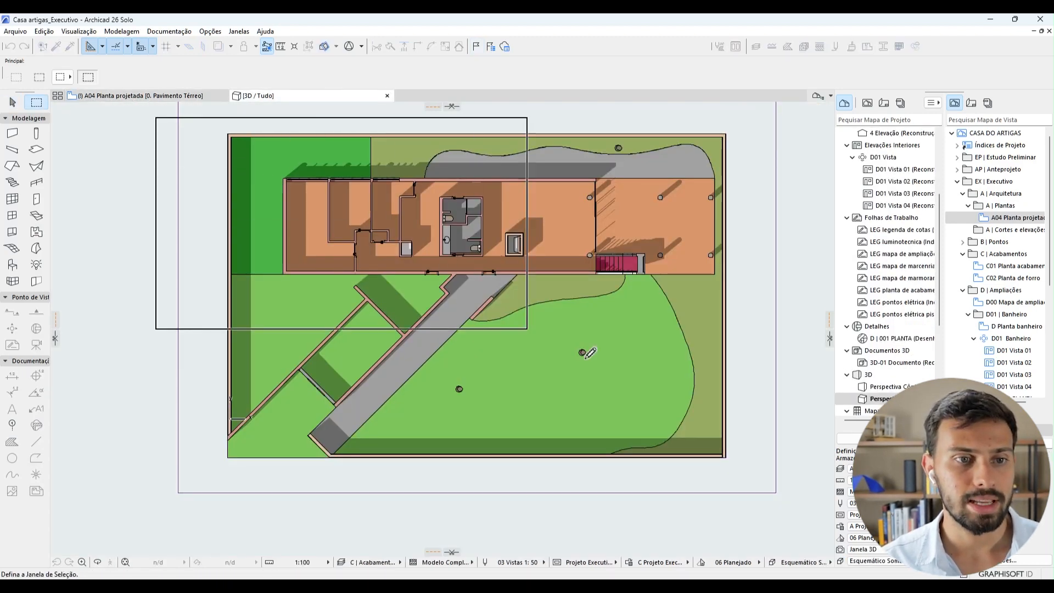
{"action": "left_click", "coordinate": [783, 519]}
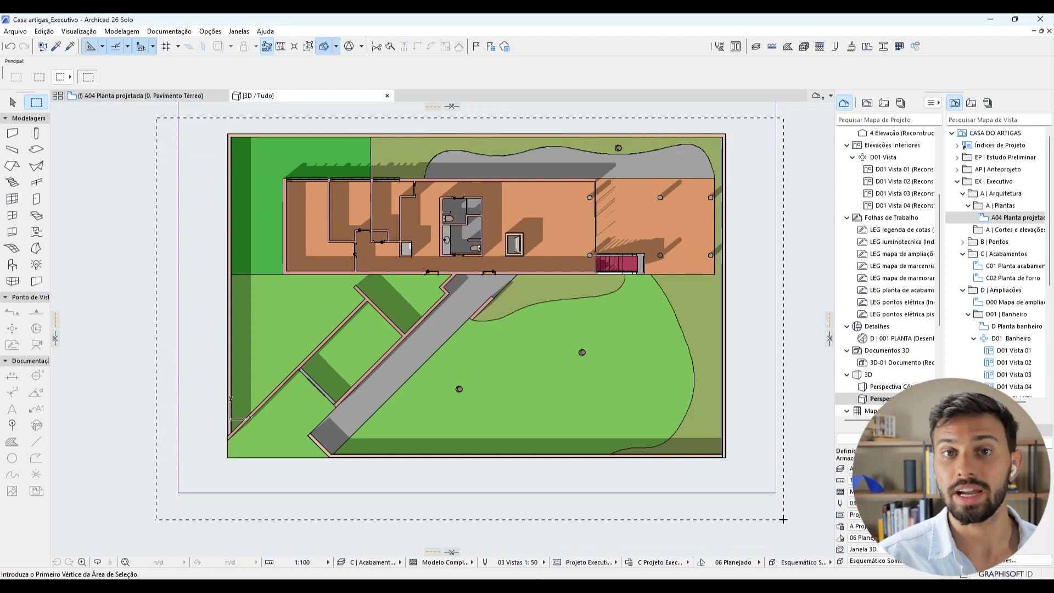
{"action": "key", "text": "Escape"}
- Return to the floor plan and reopen the saved "A04 Planta projetada" view to restore its layer combination
{"action": "left_click", "coordinate": [180, 97]}
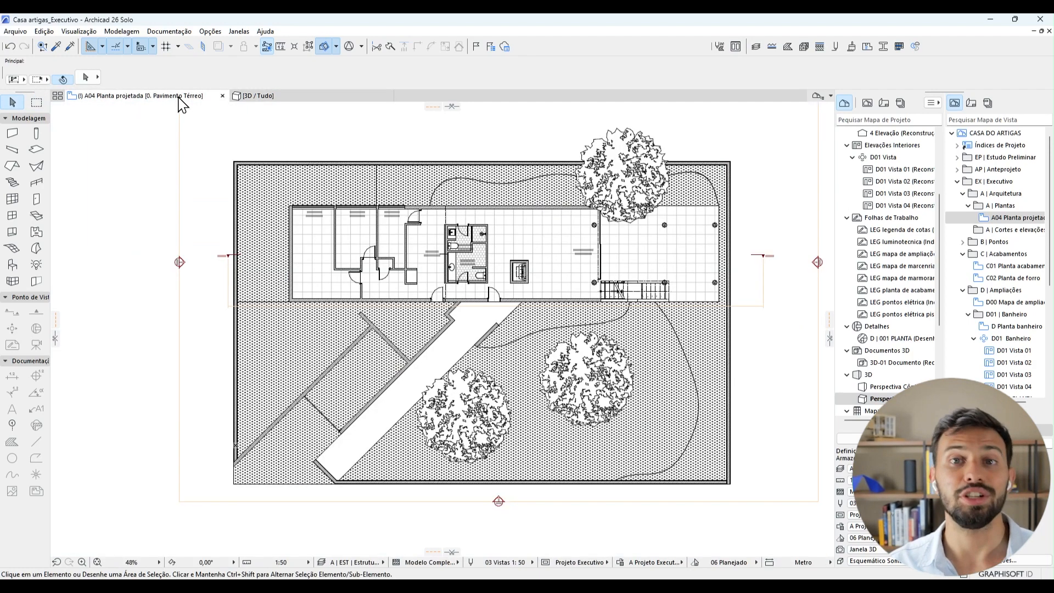
{"action": "double_click", "coordinate": [1019, 218]}
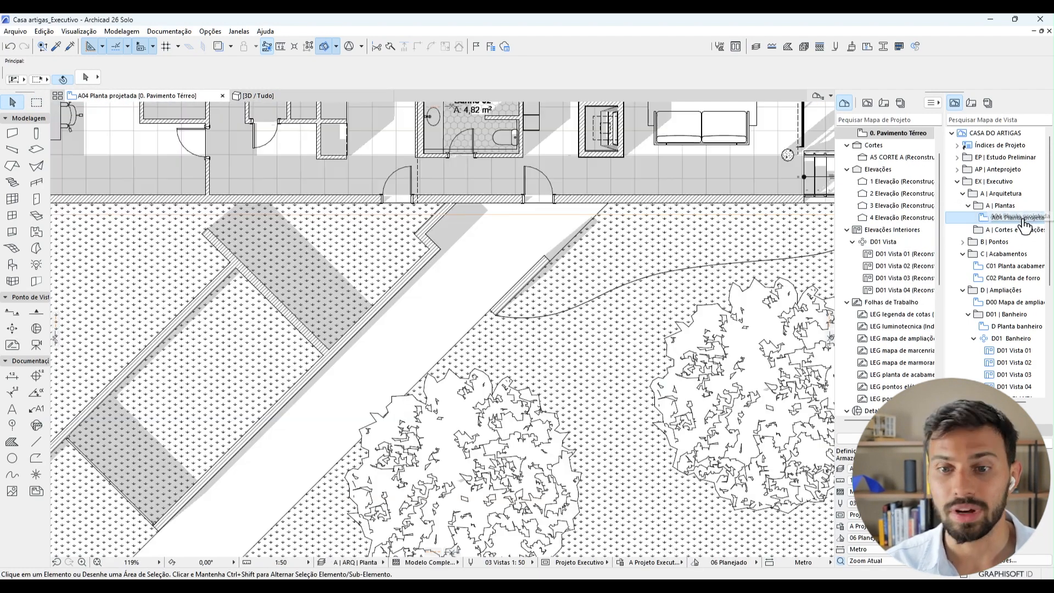
{"action": "scroll", "coordinate": [649, 293], "scroll_direction": "down", "scroll_amount": 6}
{"action": "middle_click_drag", "start_coordinate": [650, 305], "coordinate": [581, 351]}
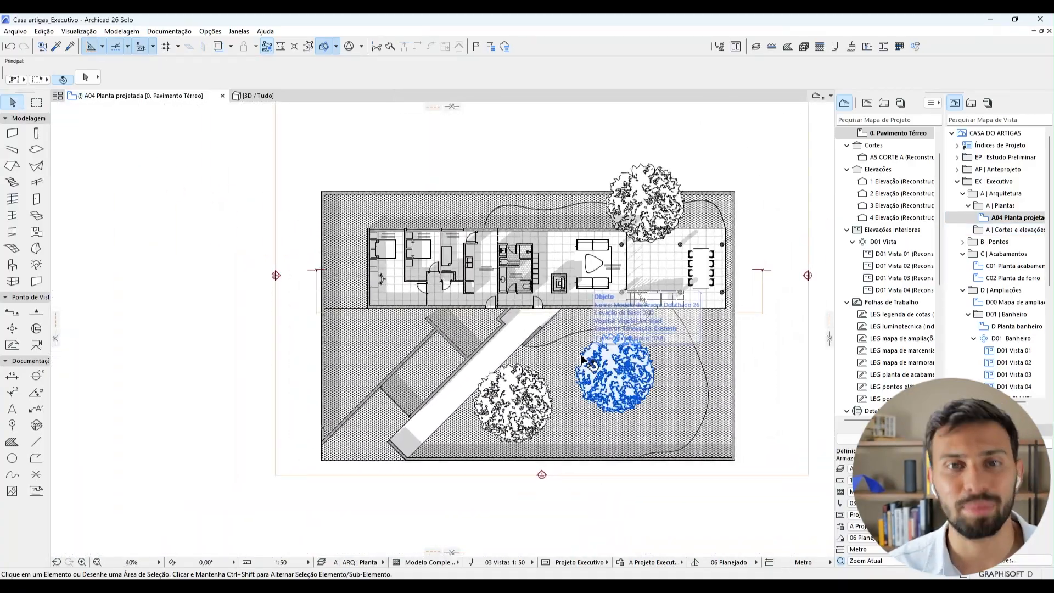